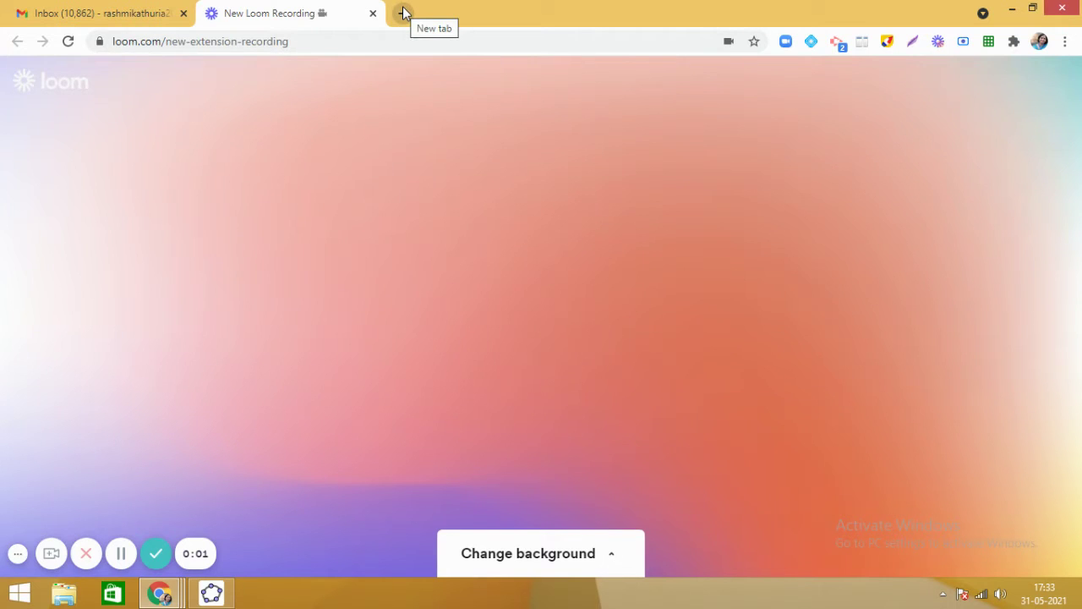
Search Google for 'pbworks' in a new browser tab.
click(403, 12)
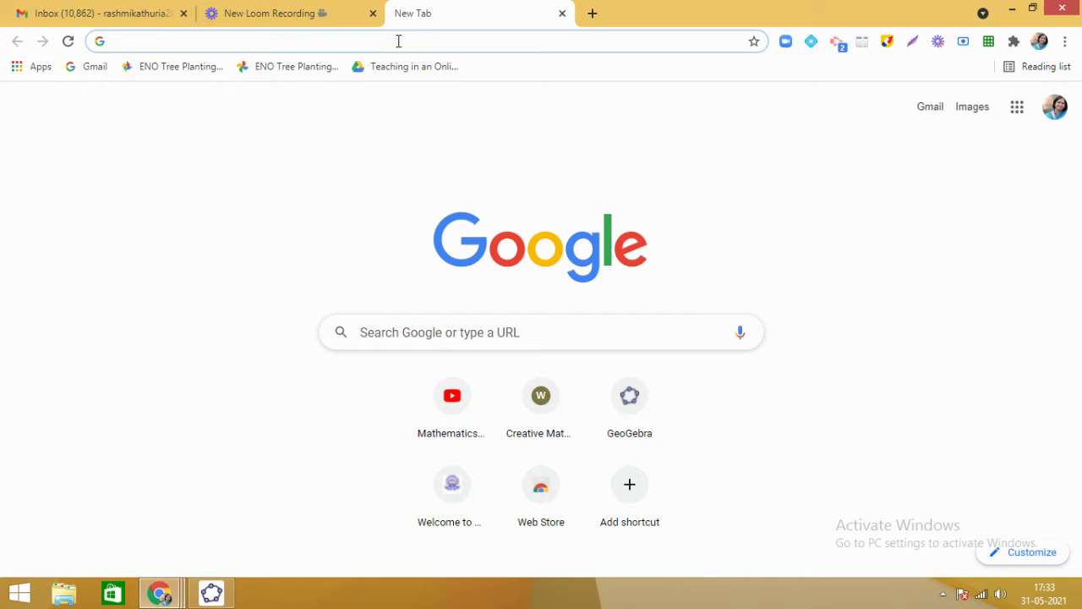
click(398, 41)
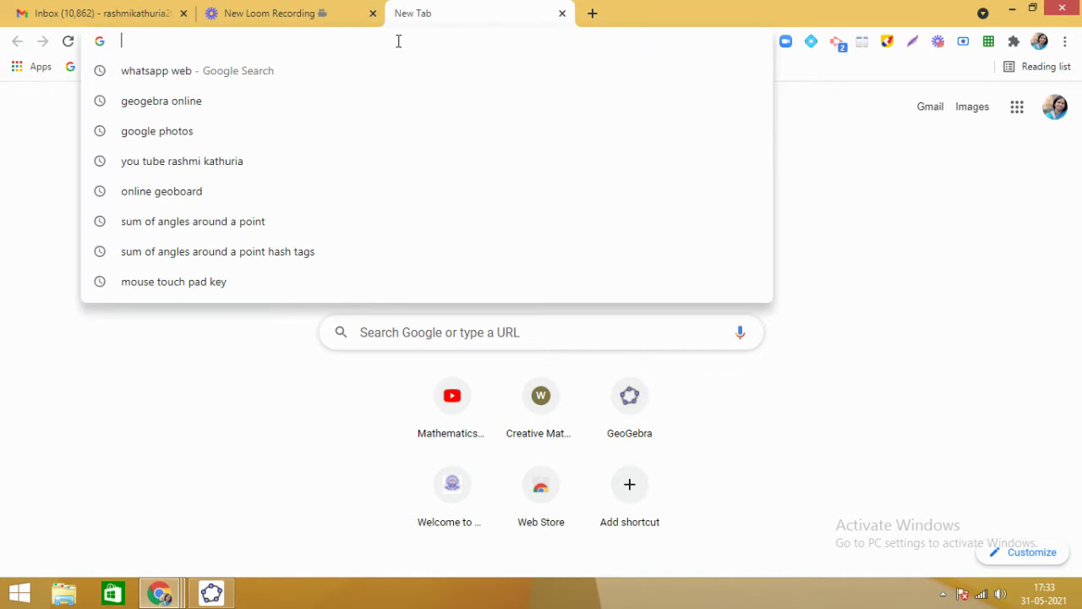
text(pbwor)
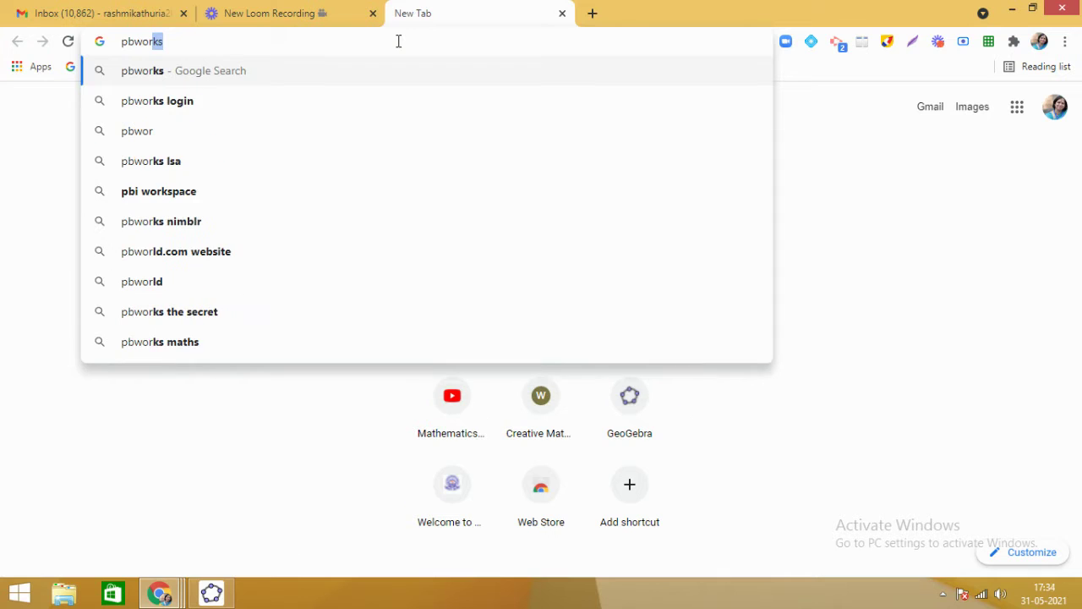
text(ks)
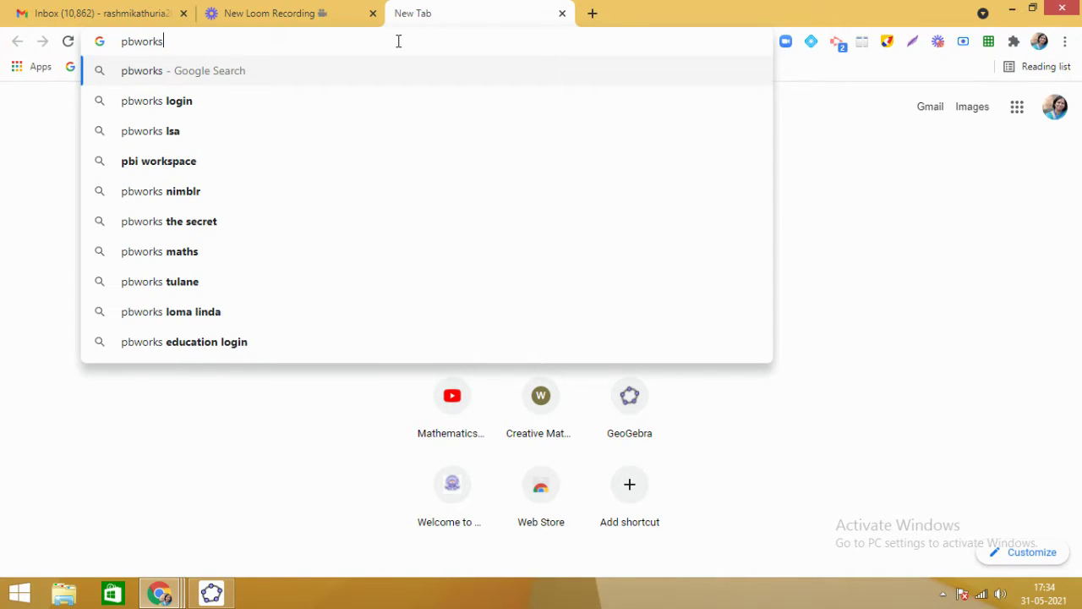
key(Return)
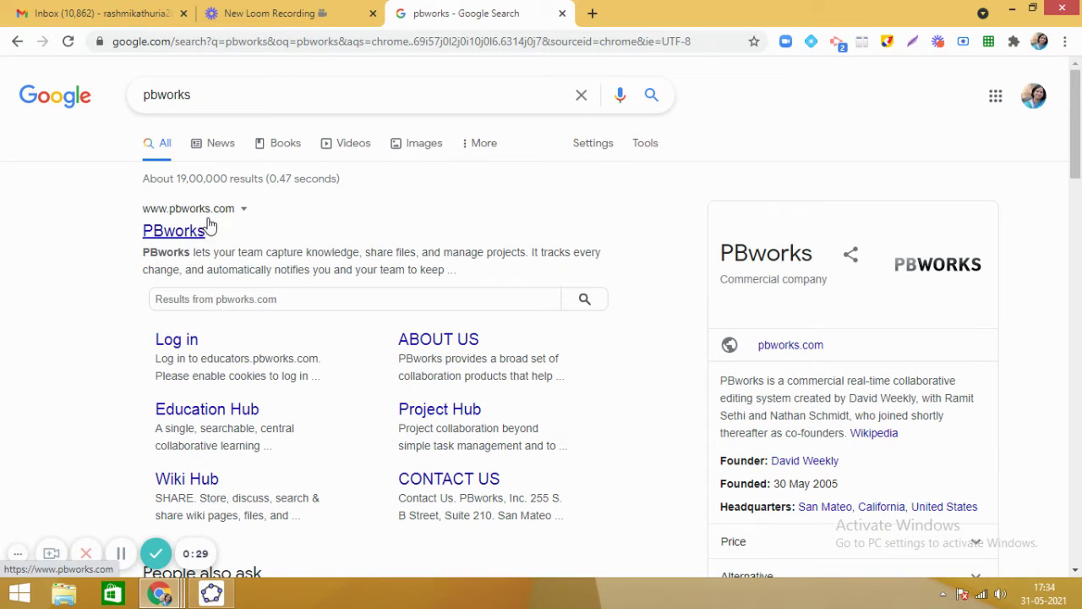
Open the PBworks site, dismiss the cookie notice, and go via LOGIN to the 'Sign up!' page.
click(191, 238)
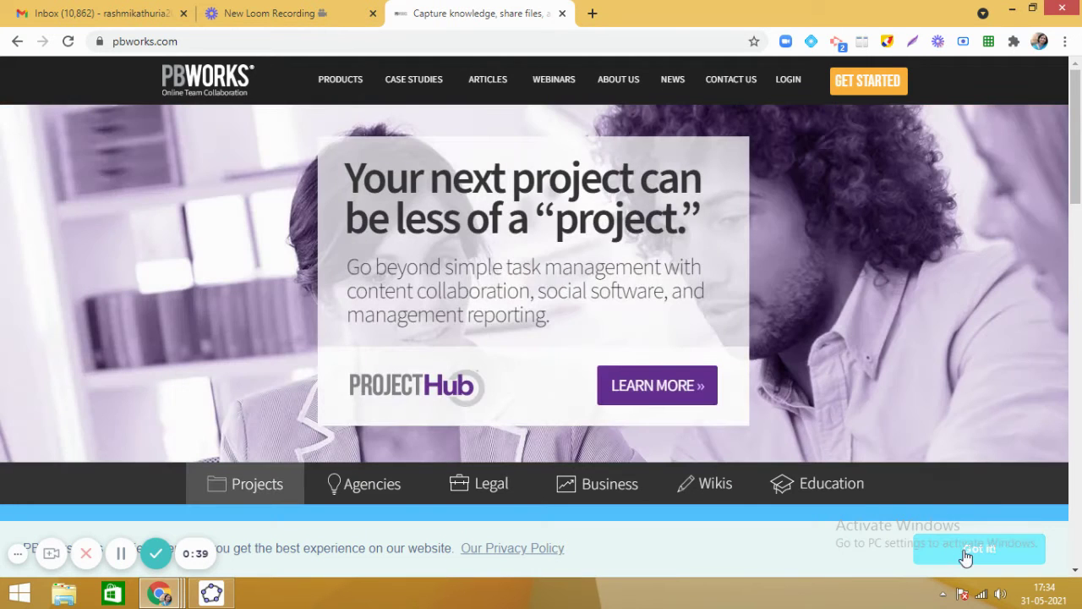
click(963, 550)
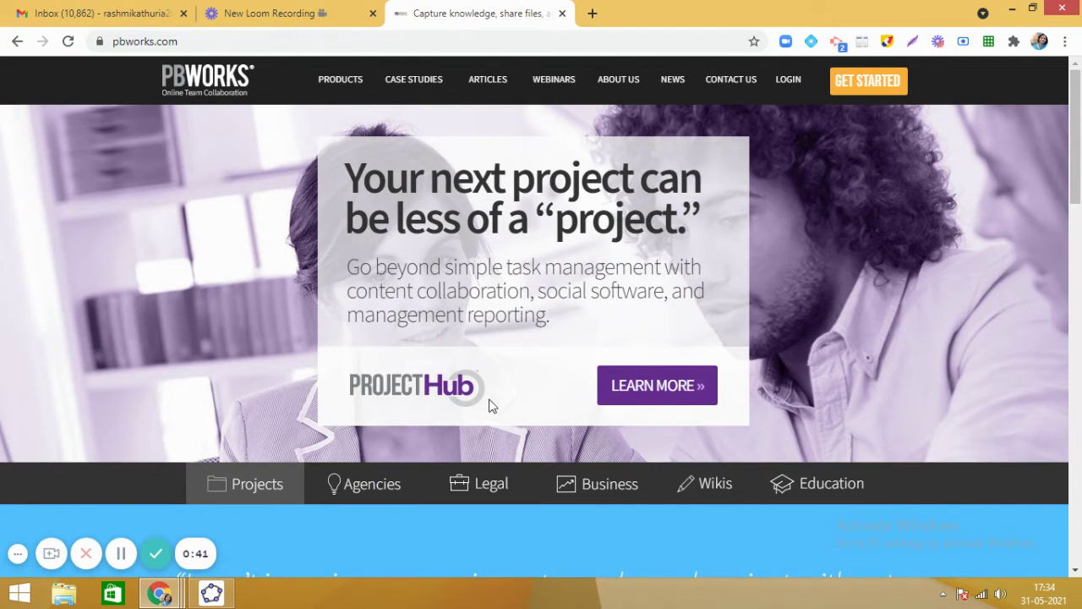
click(17, 555)
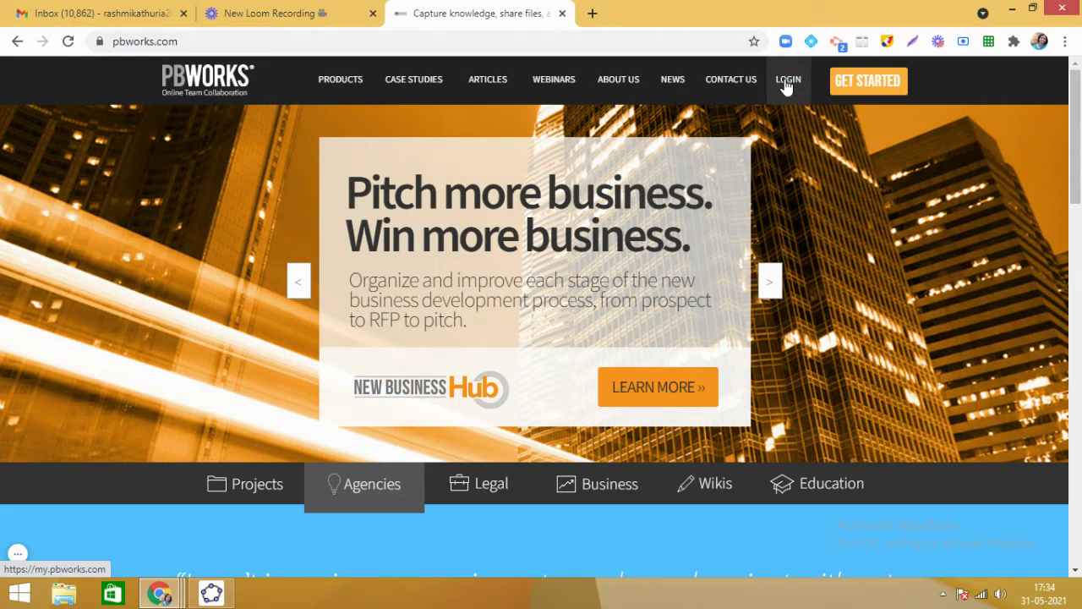
click(787, 85)
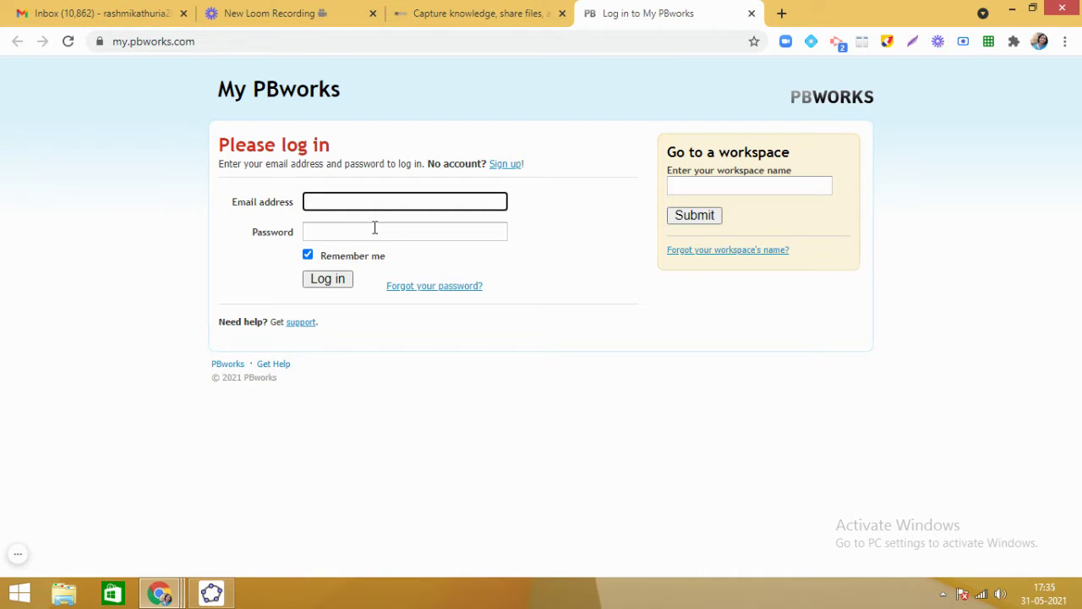
click(506, 166)
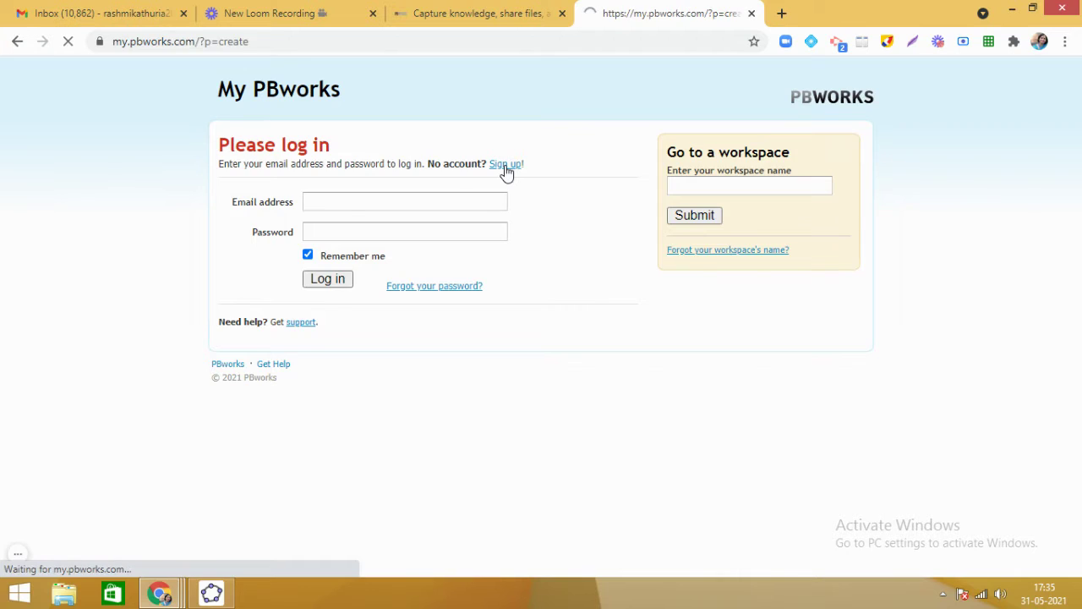
Enter a name and the account's e-mail address in the Create a PBworks account form.
click(437, 201)
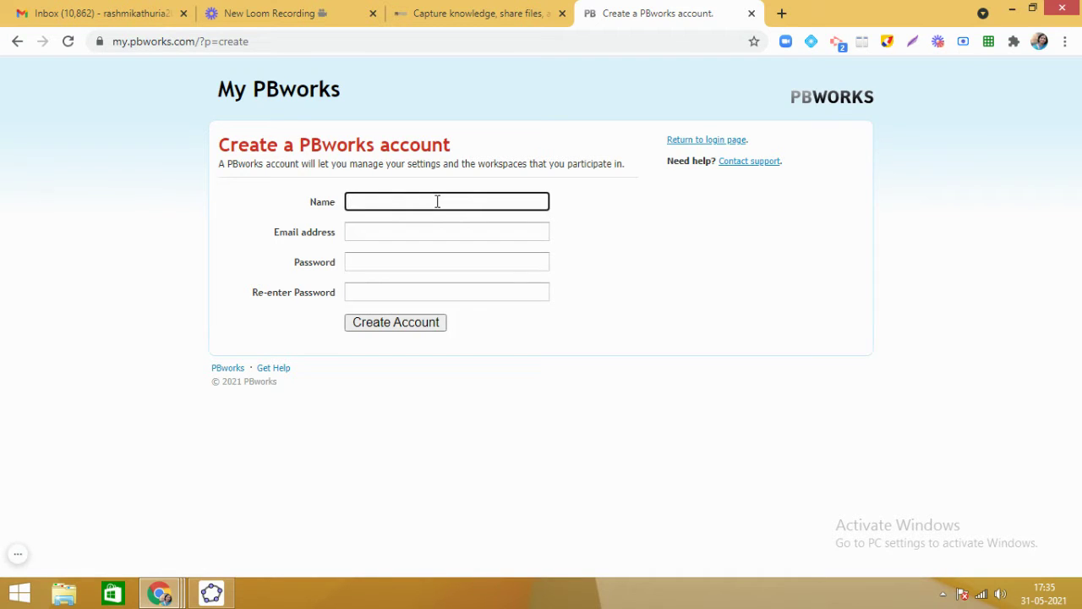
text(VGC)
click(425, 229)
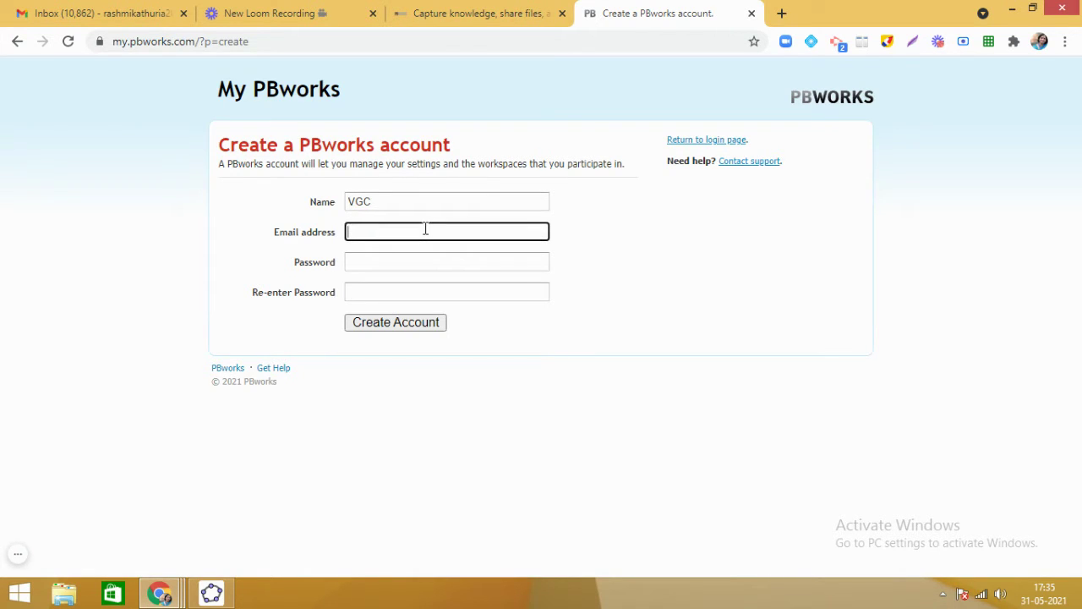
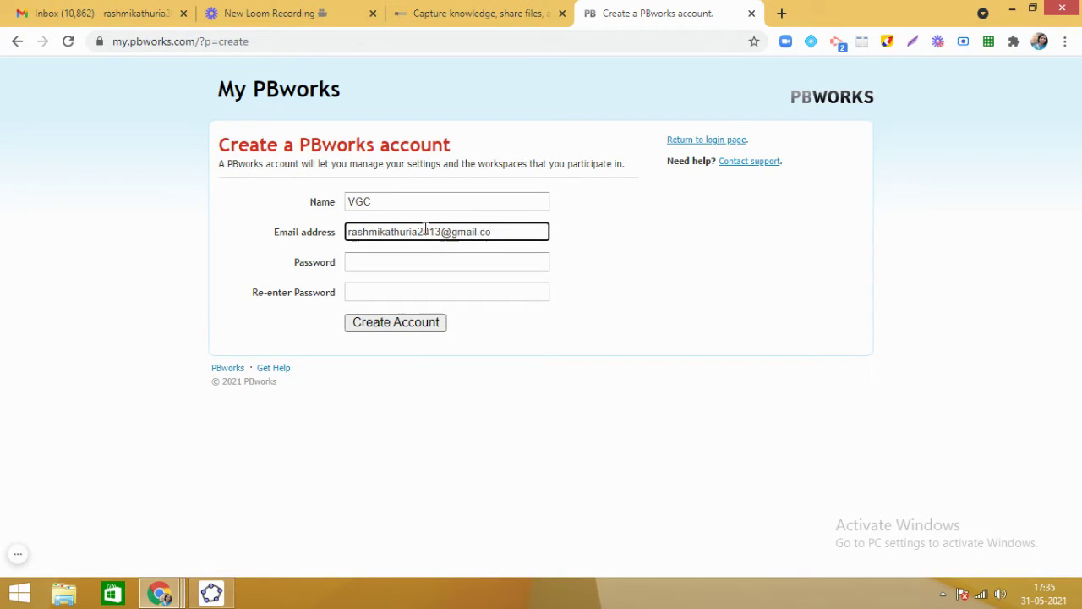
Type the account password in Password and again in Re-enter Password.
click(422, 261)
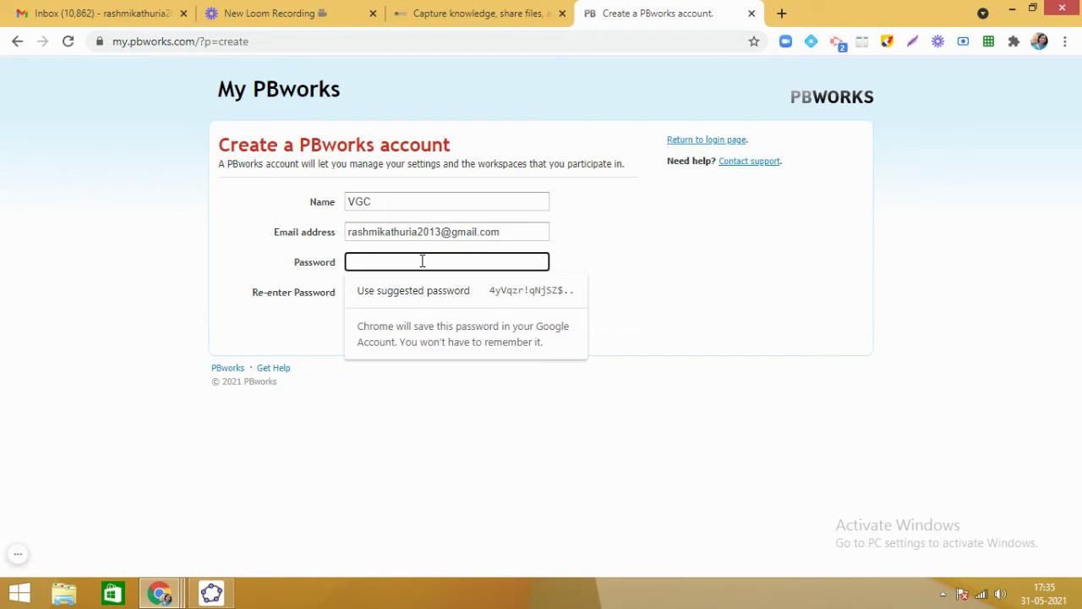
text(••••••••••••)
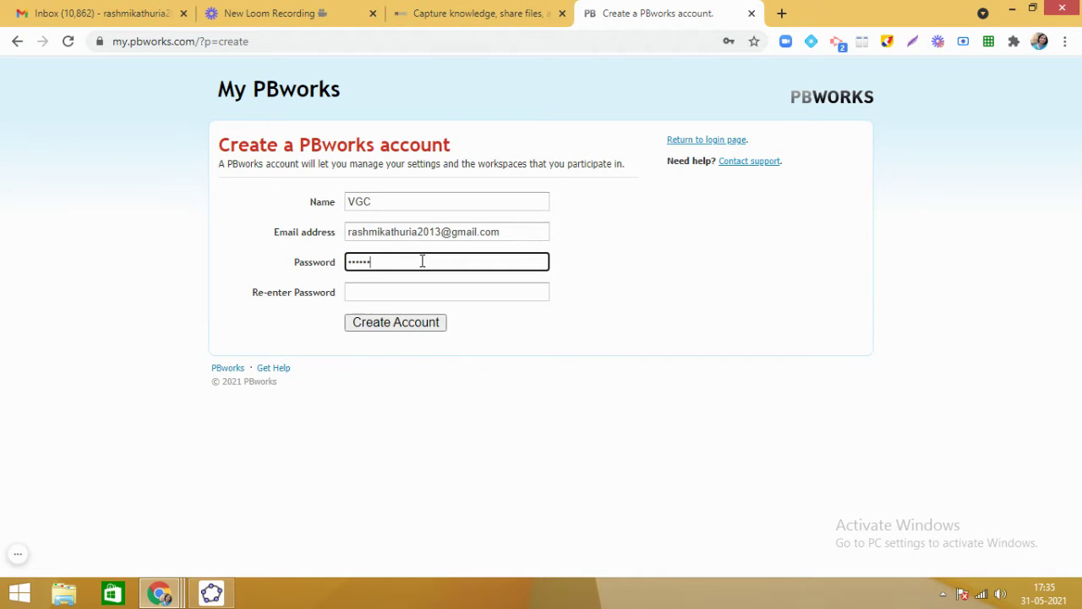
text(••••••)
click(405, 292)
text(••••••••••)
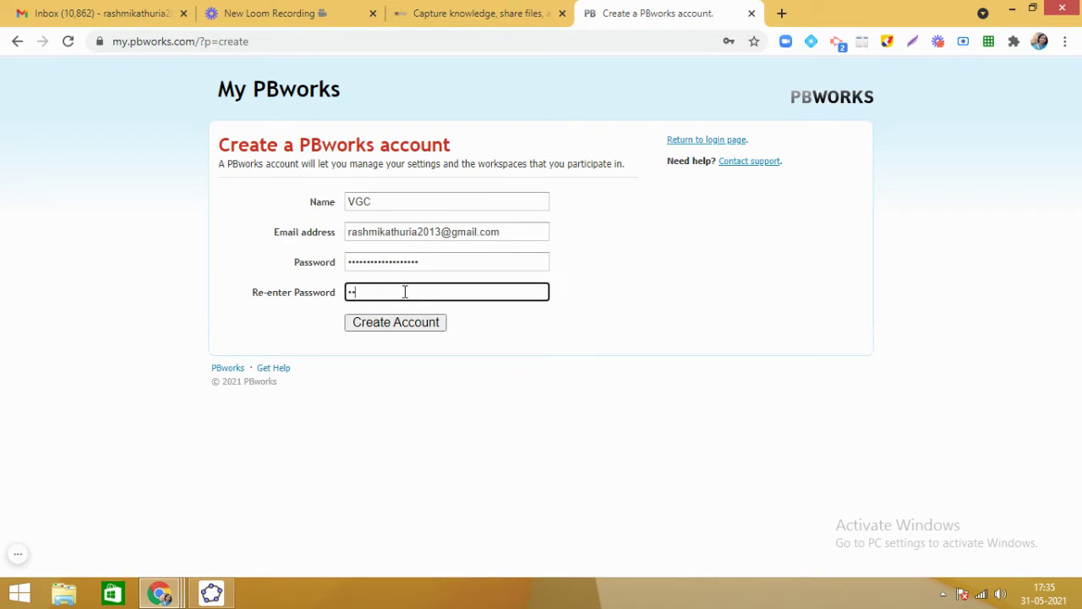
text(•••••••••)
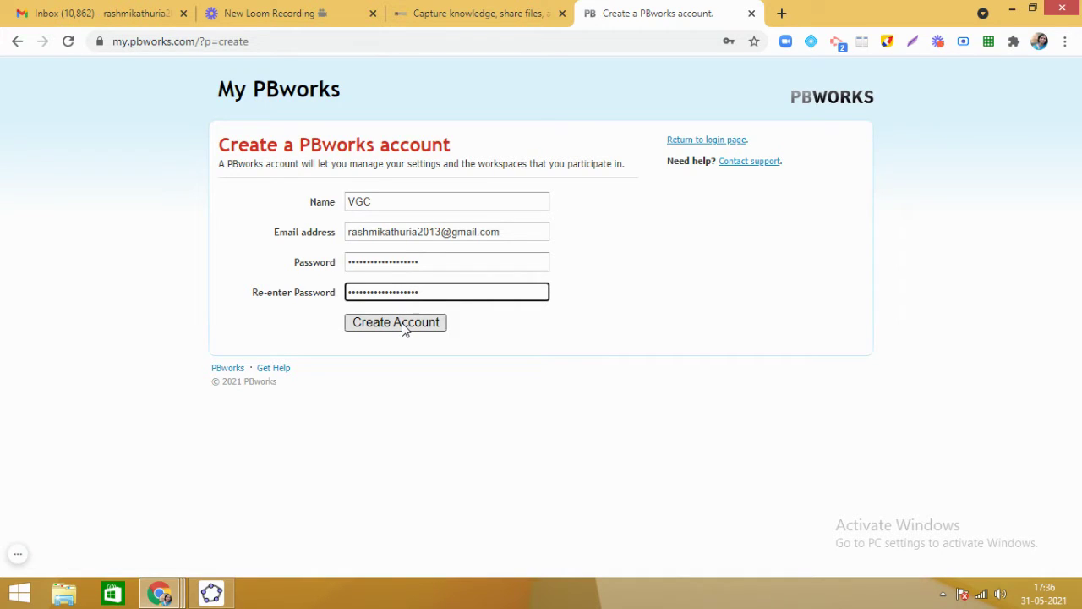
Submit Create Account, hit the account-exists error, return to login and uncheck Remember me.
click(404, 329)
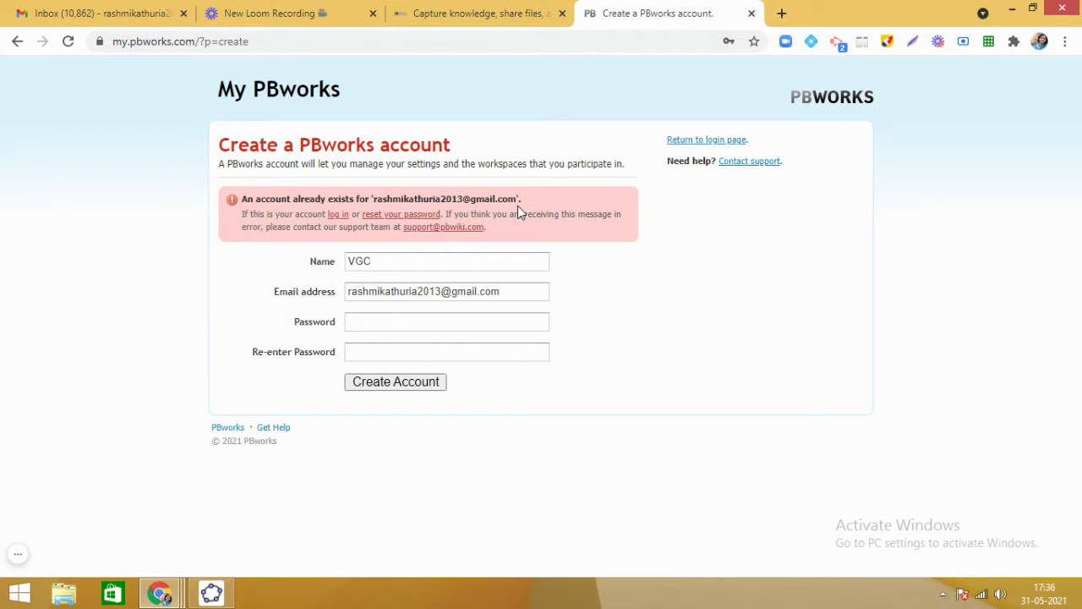
click(731, 141)
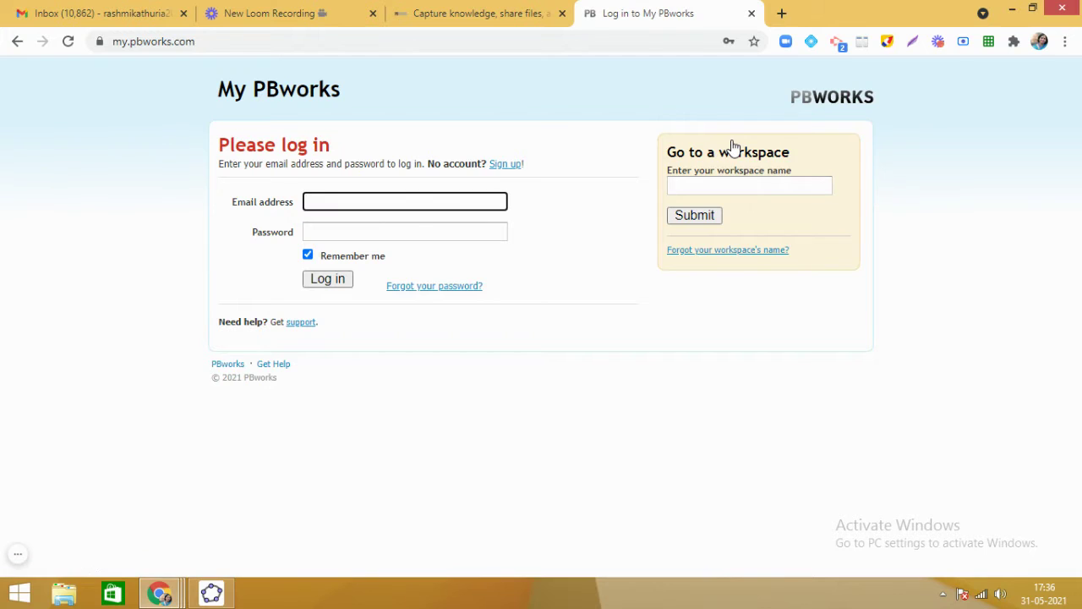
click(309, 255)
Request a password reset for the account's e-mail address, then check the Gmail inbox.
click(380, 200)
click(433, 287)
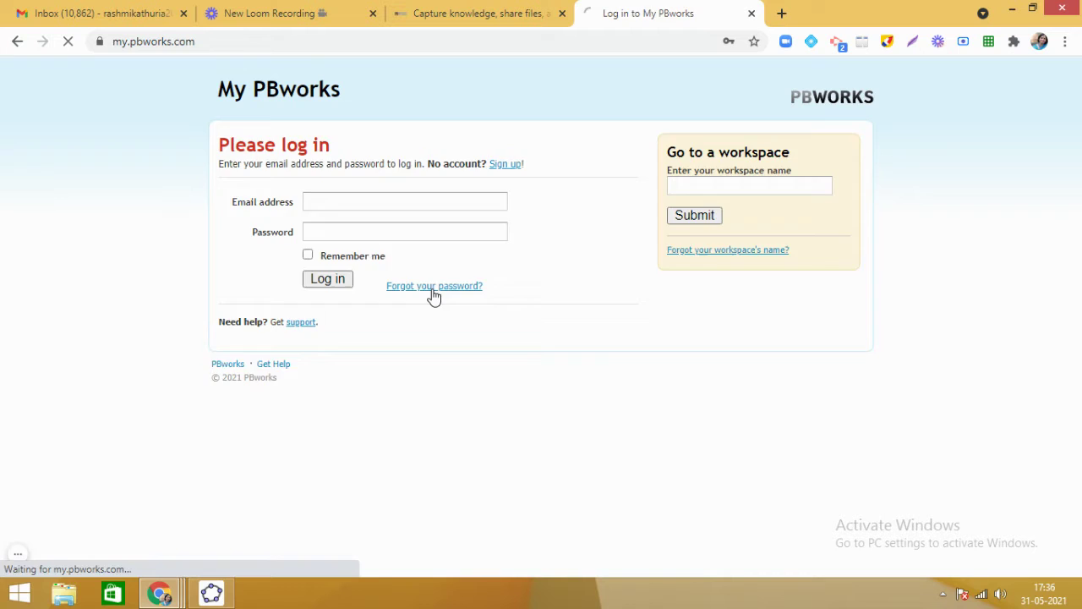
click(394, 201)
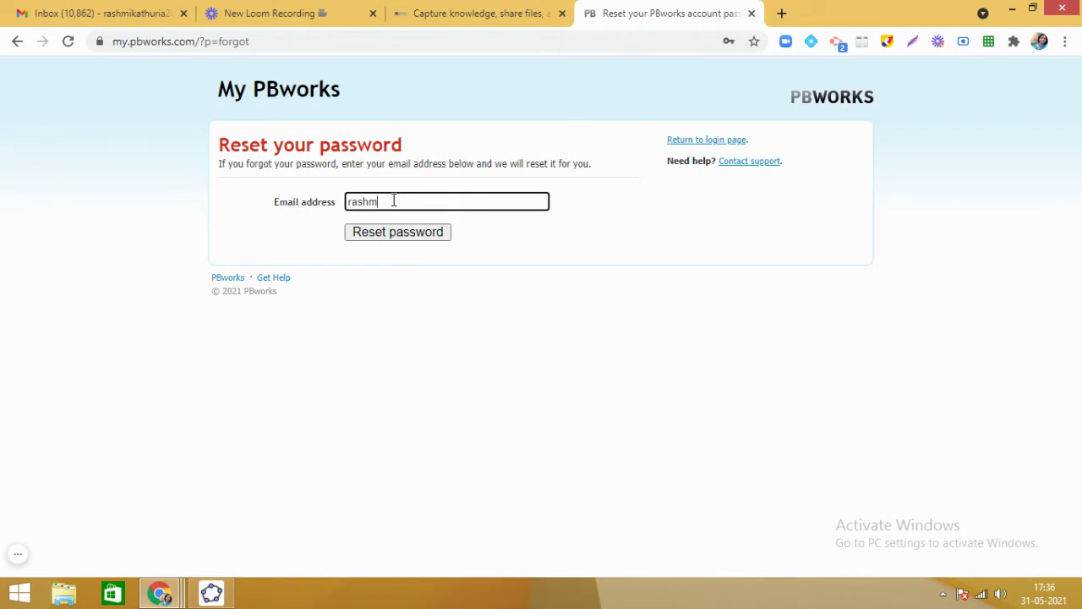
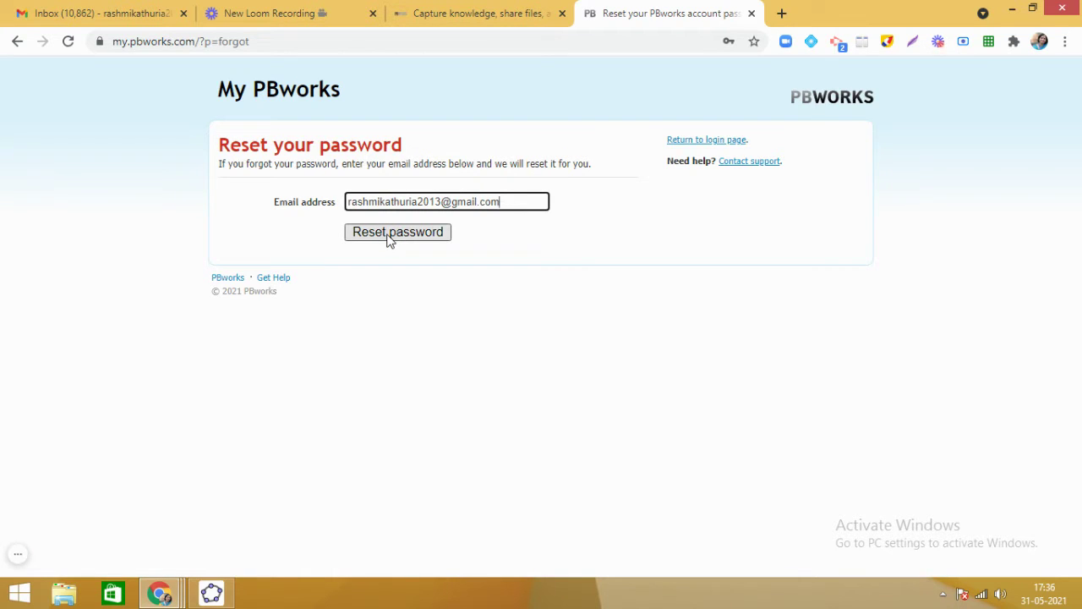
click(398, 237)
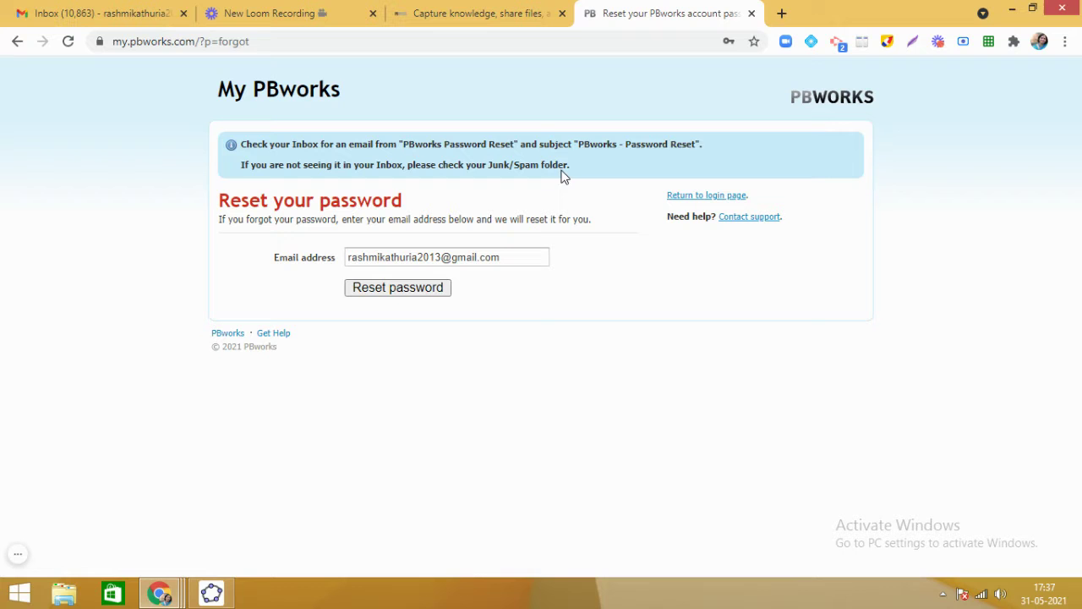
click(112, 17)
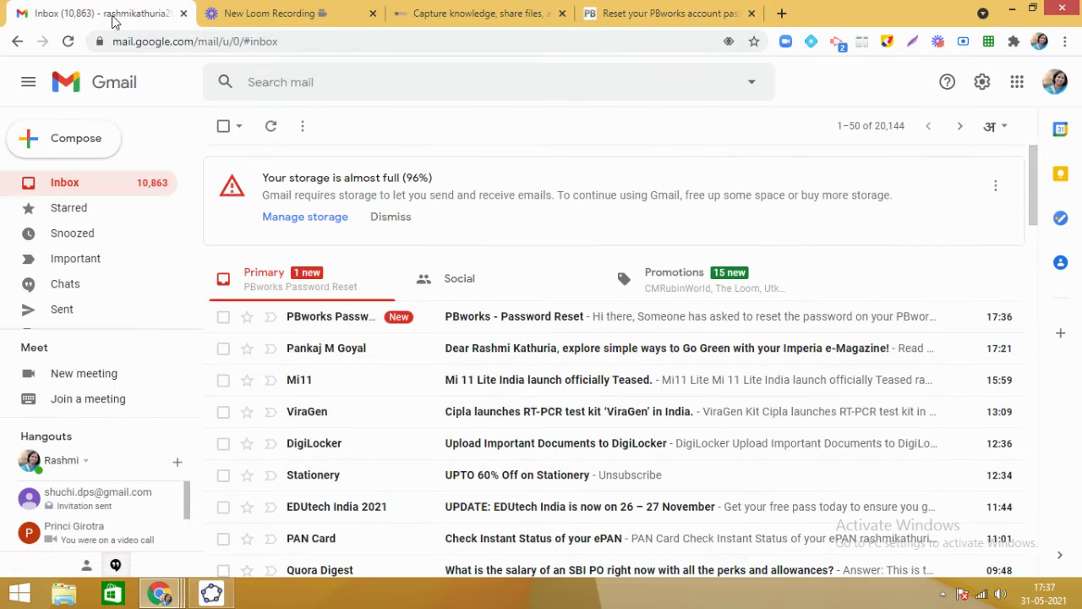
Open the 'PBworks - Password Reset' email and follow its reset link.
click(523, 324)
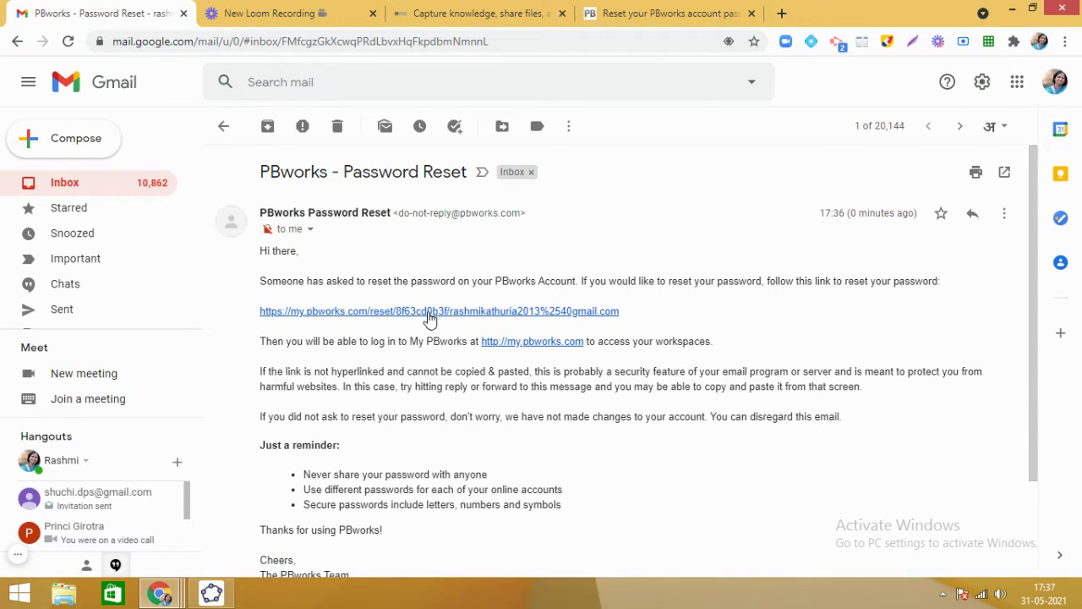
click(468, 311)
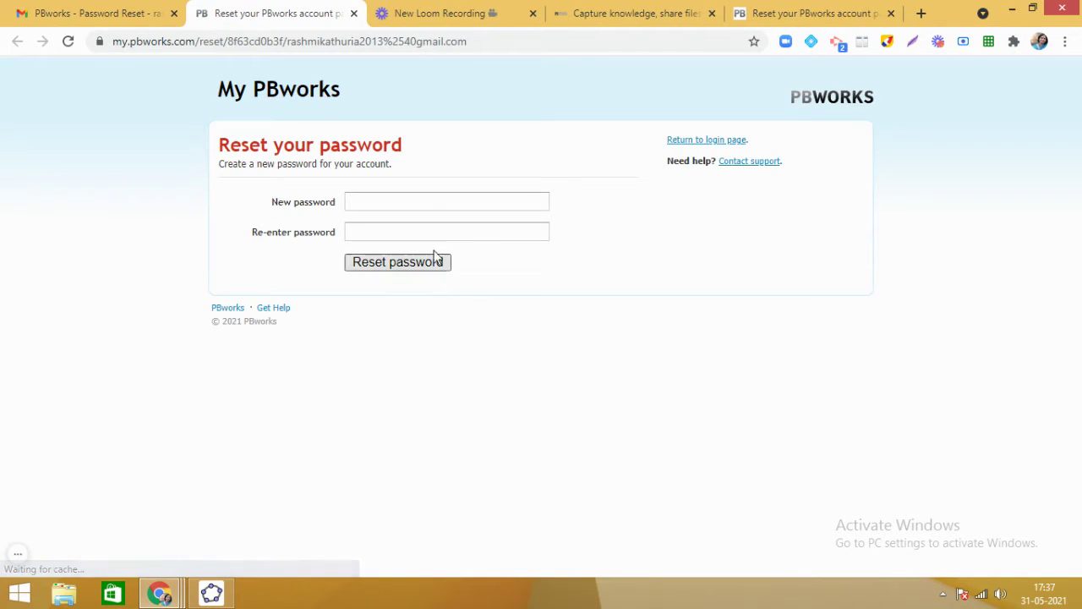
Enter the same new password in New password and Re-enter password, then click Reset password.
click(419, 201)
text(•••••••••)
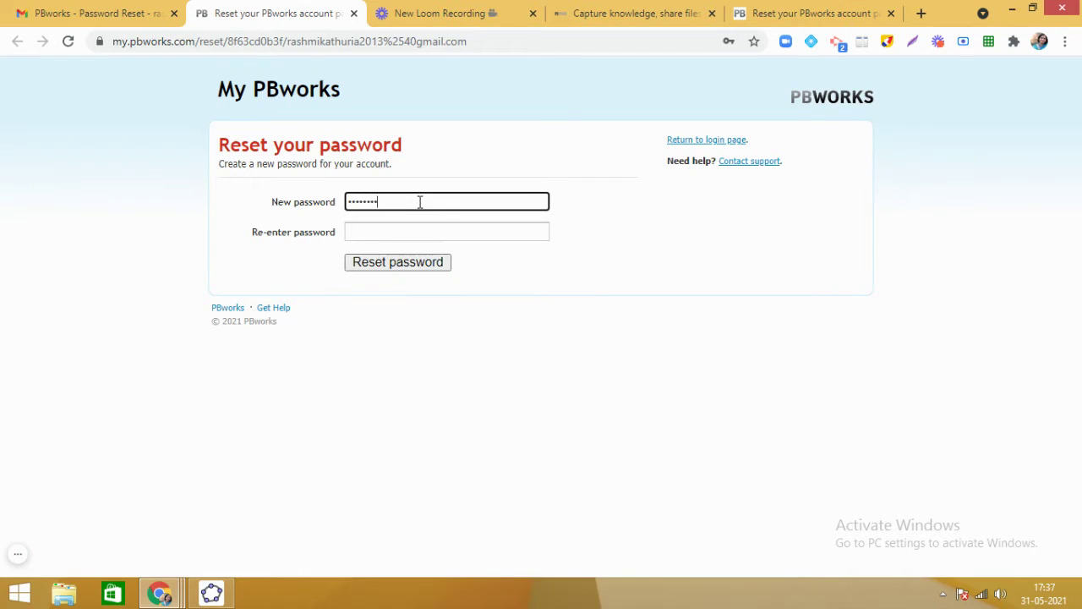
text(••••••••••)
click(411, 234)
text(••••••••••)
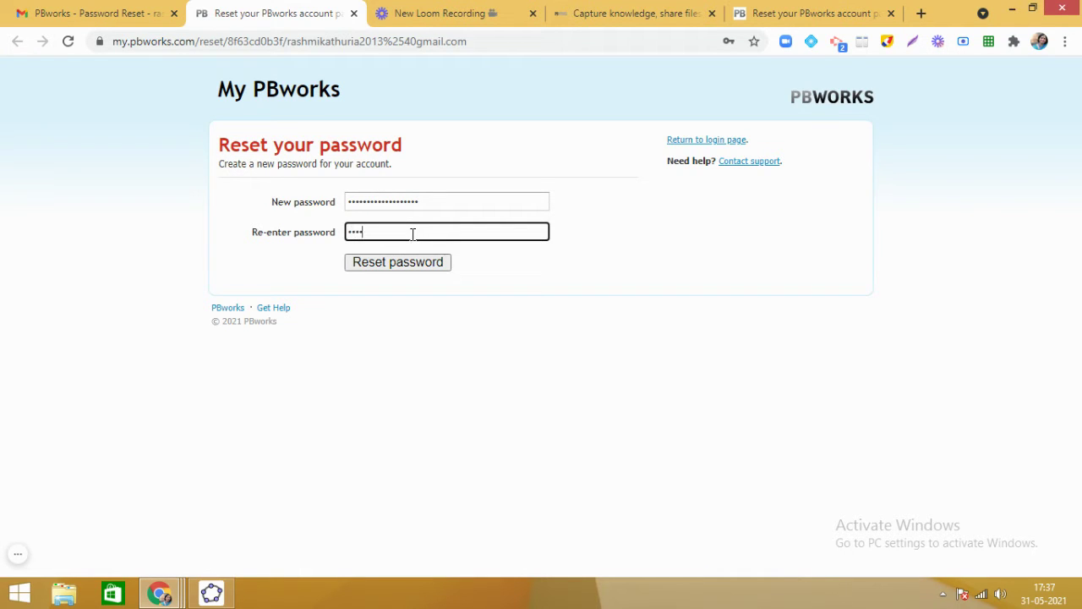
text(••••••••)
click(422, 265)
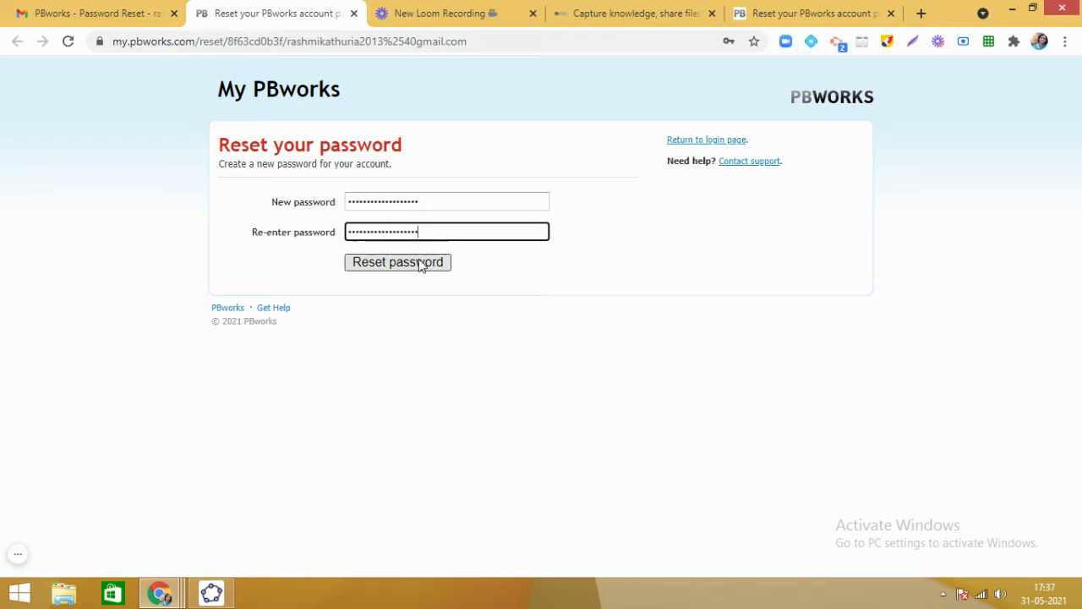
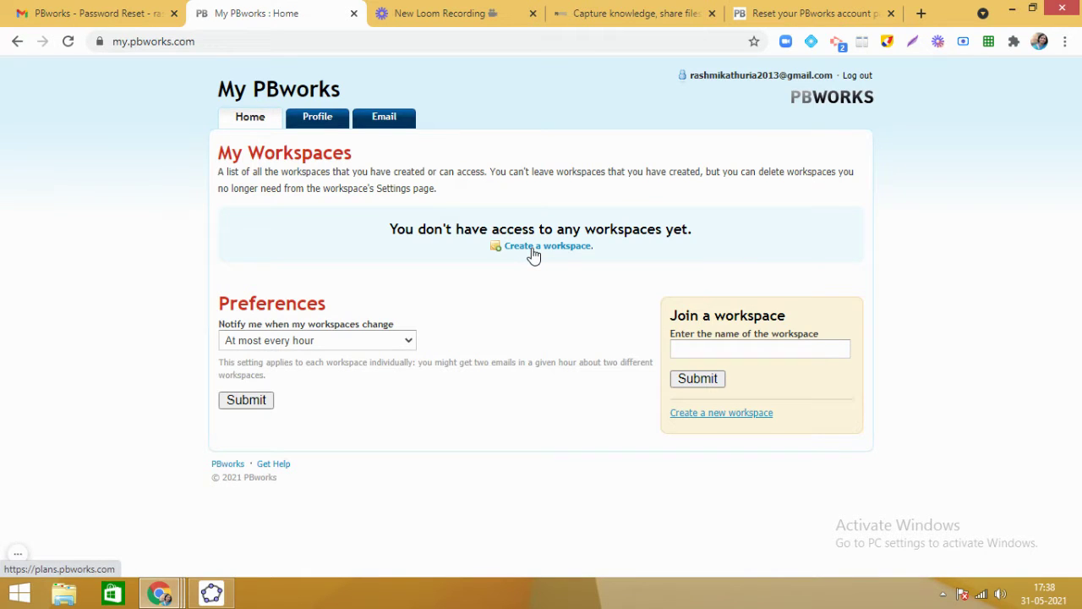
Choose Create a new workspace to bring up the blank PBworks Sign up form.
click(697, 414)
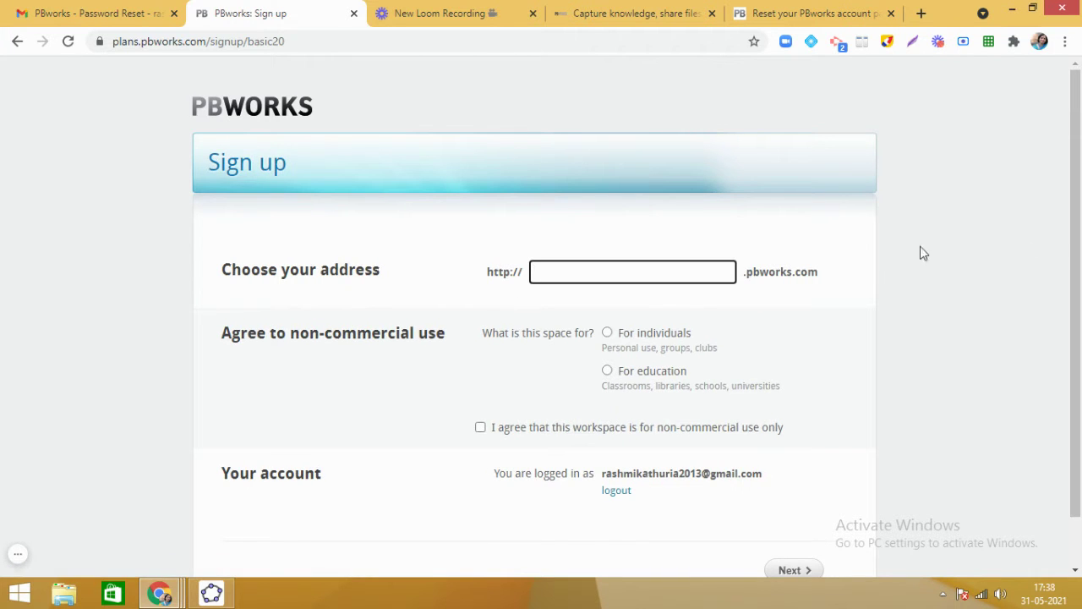
drag(1071, 239, 1078, 300)
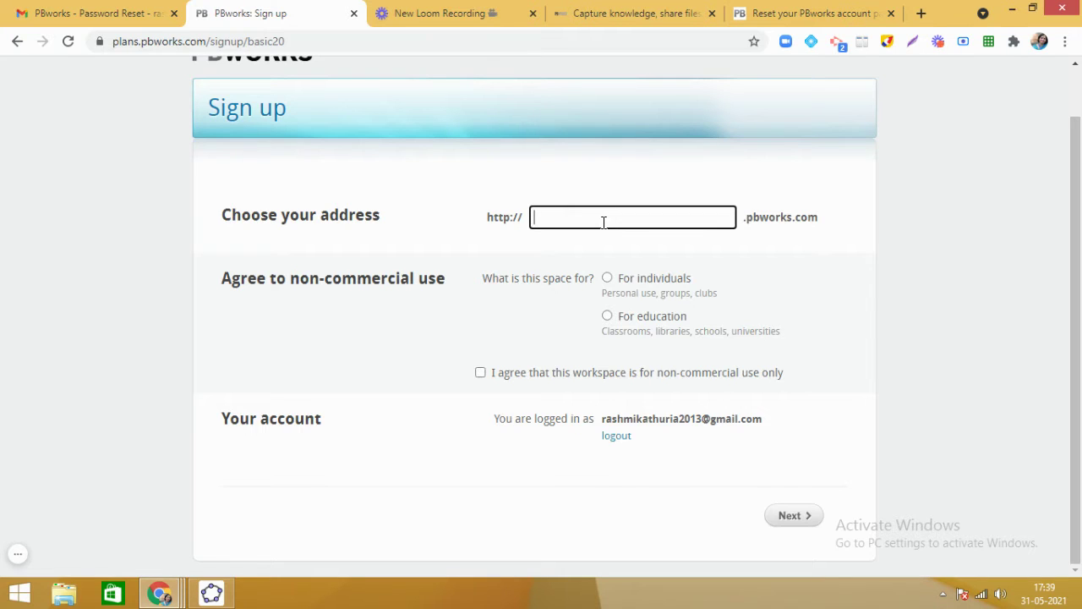
Register the address giftedchildrenvenkateshtrust as an education workspace for non-commercial use, and submit.
text(giftedchildren)
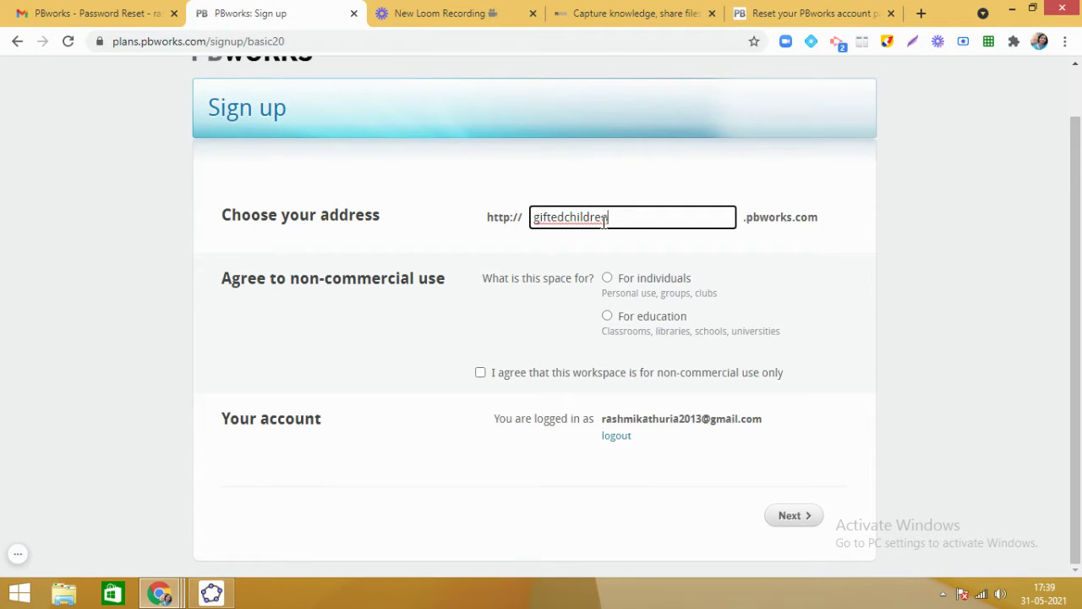
text(venkatesht)
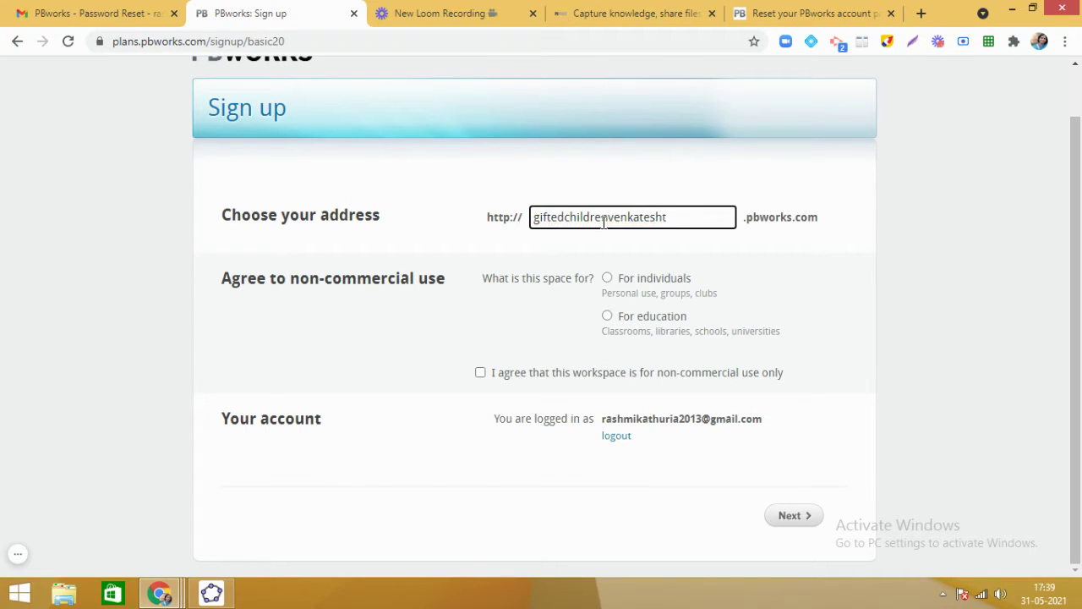
text(rust)
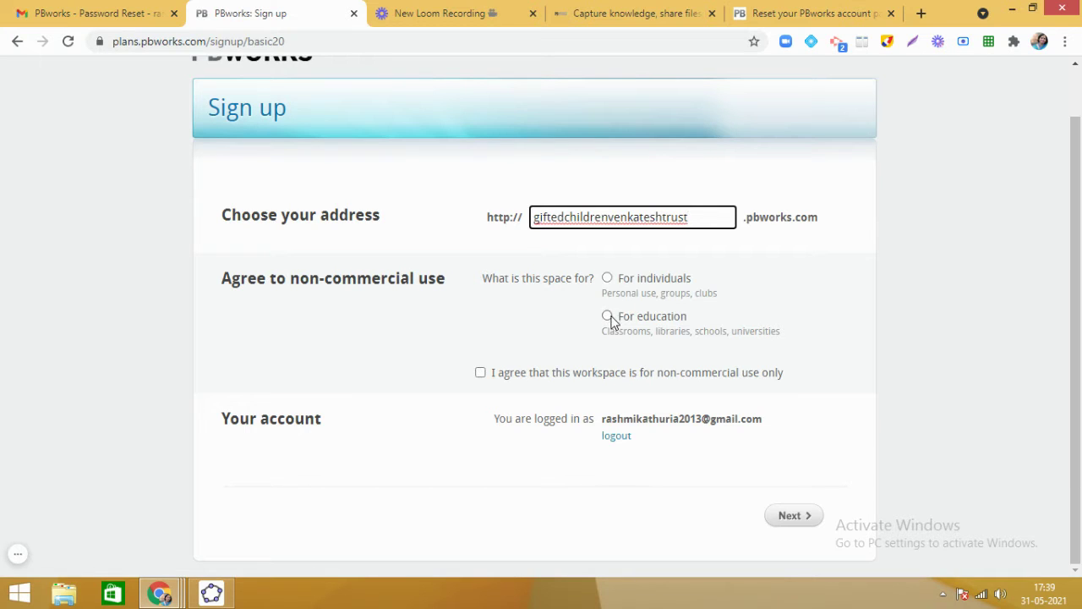
click(608, 317)
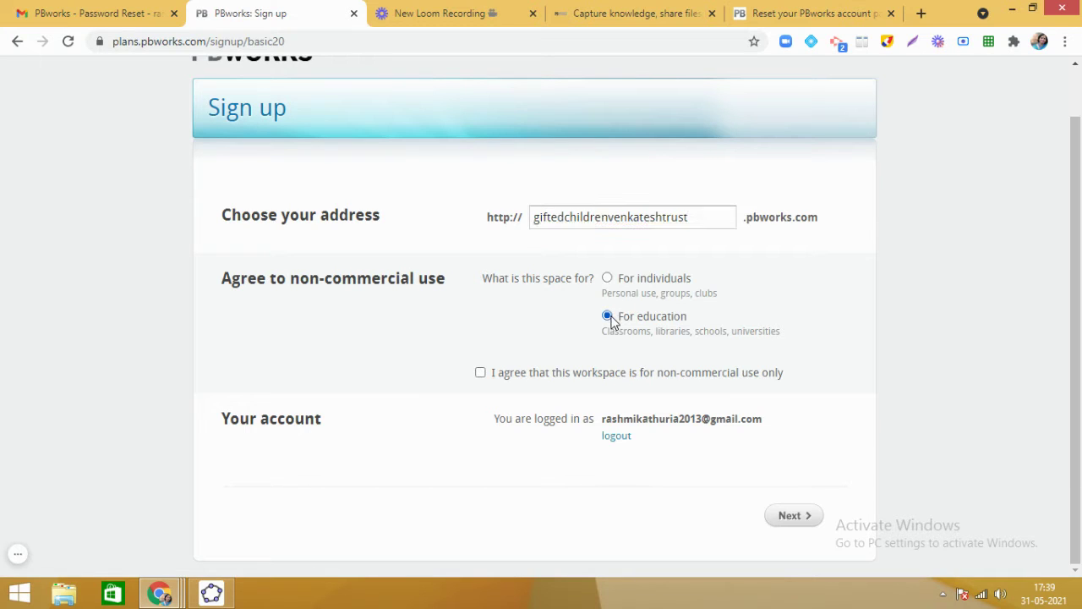
click(481, 373)
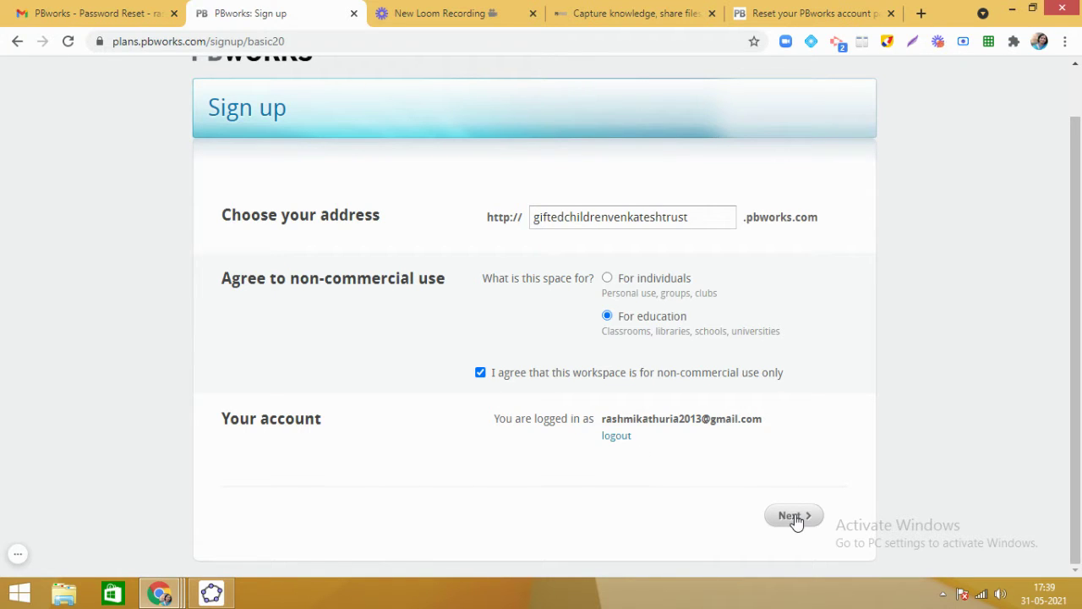
click(793, 516)
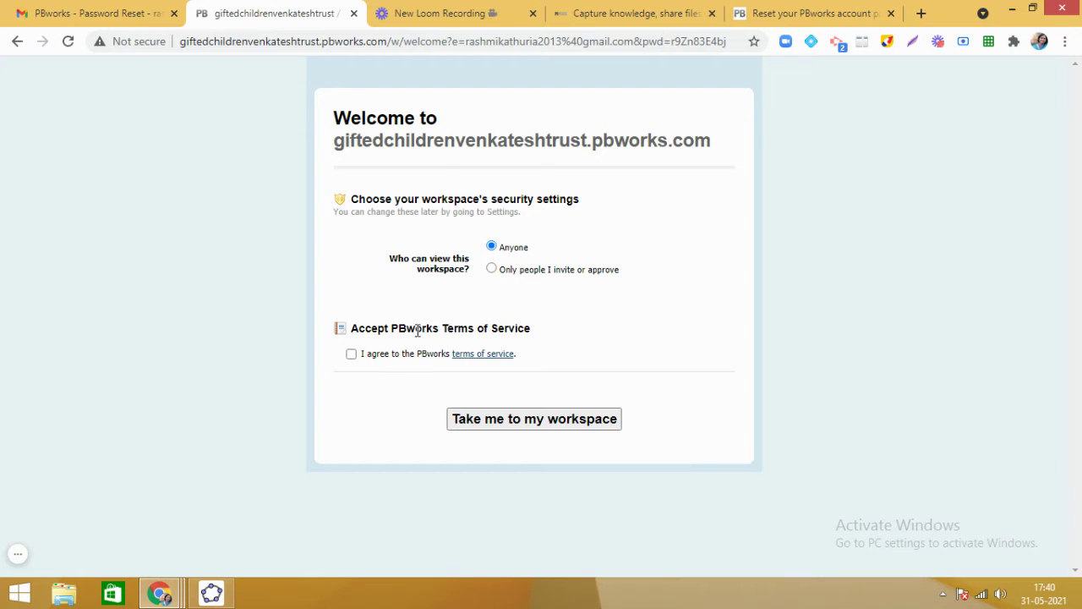
Agree to the PBworks terms of service, keep viewing set to Anyone, and enter the workspace.
click(351, 356)
click(538, 420)
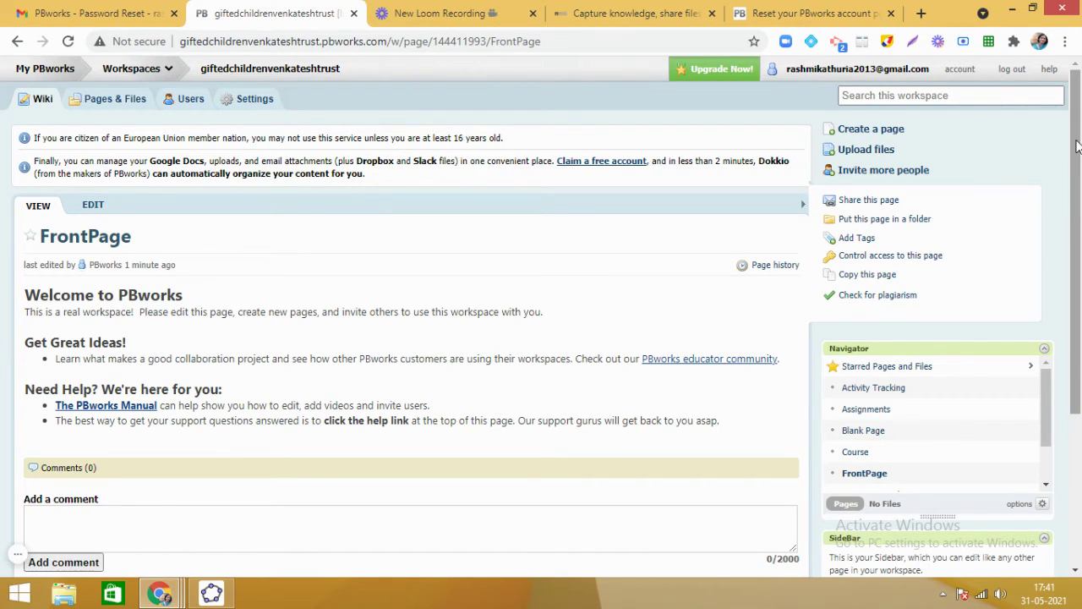
Scroll the FrontPage and switch it into editing mode.
drag(1078, 147, 1078, 218)
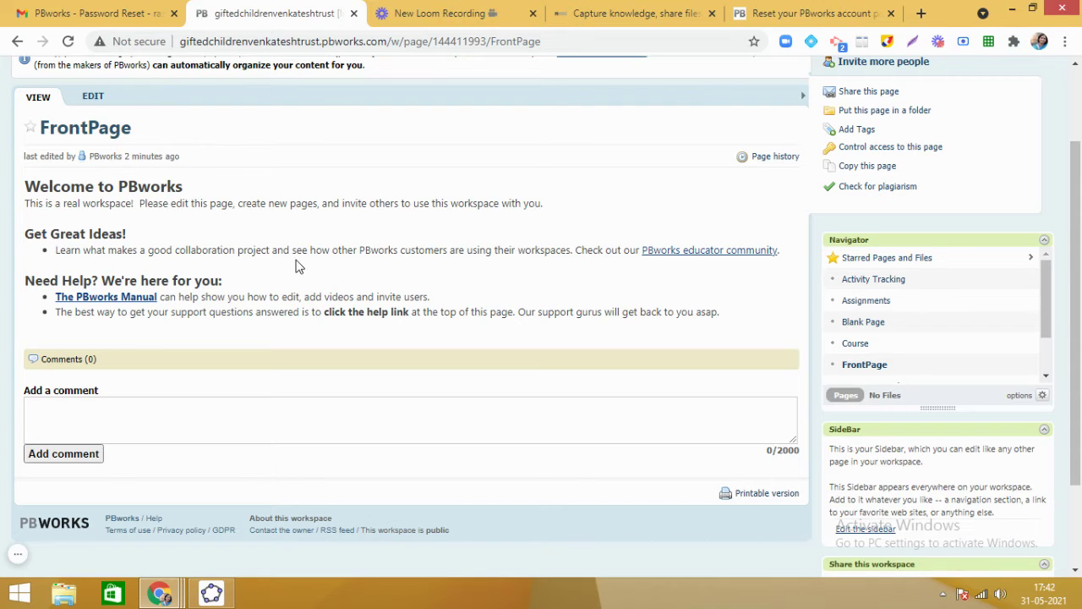
click(93, 97)
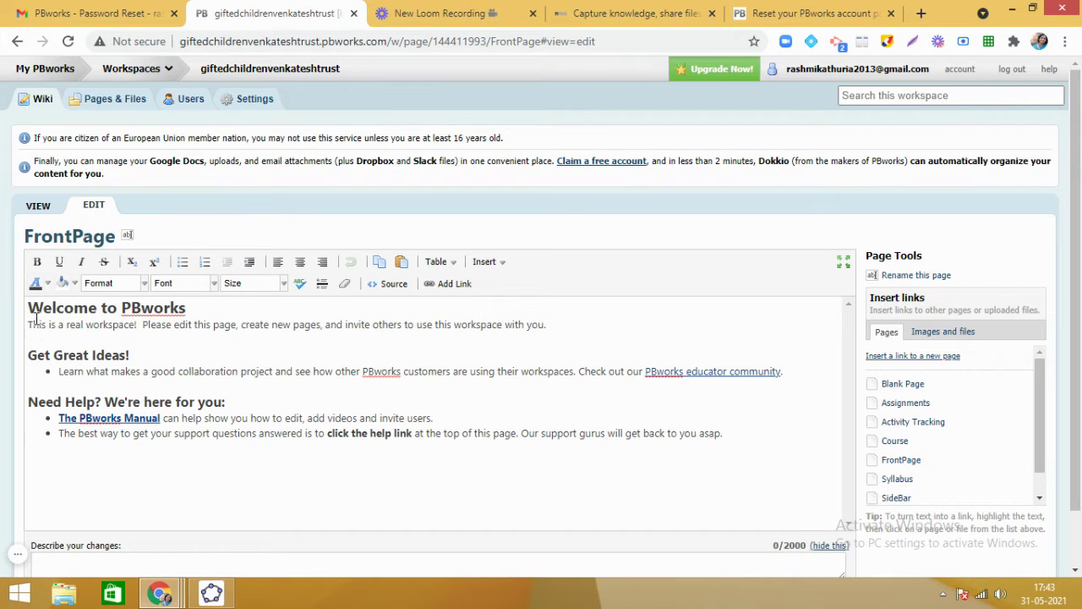
Replace 'PBworks' in the heading with 'Collaborative Space - Gifted Children [Venkatesh Trust]'.
click(120, 309)
drag(120, 309, 197, 312)
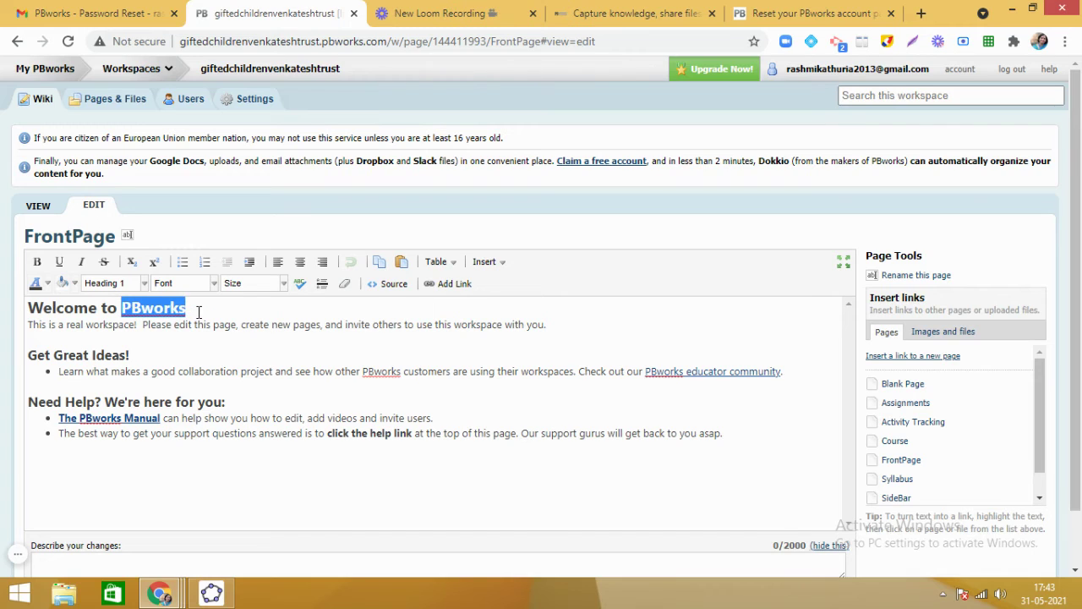
text(C)
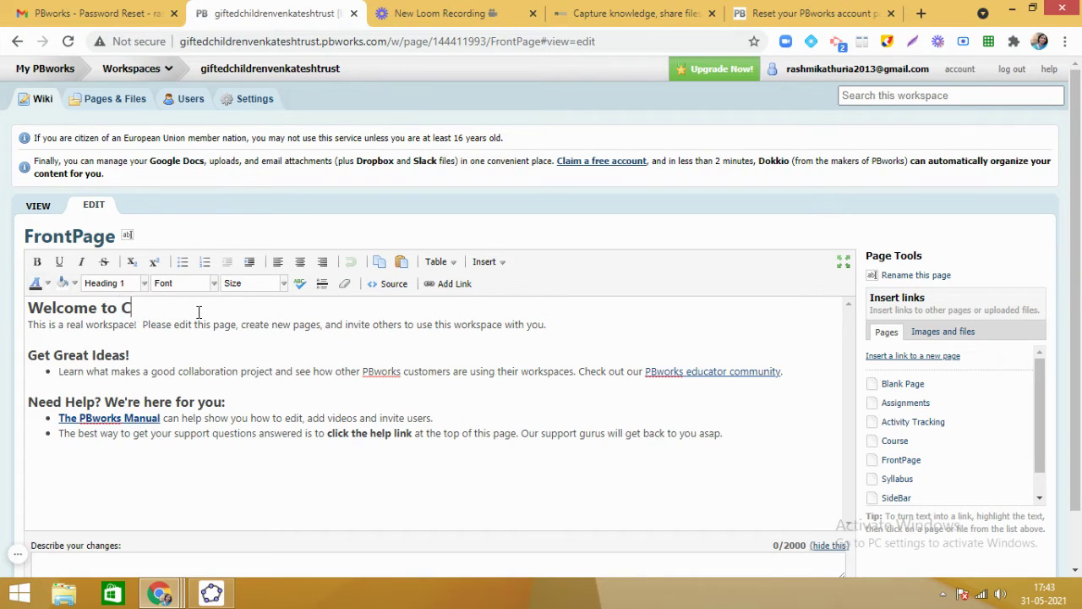
text(ollaborative Soac)
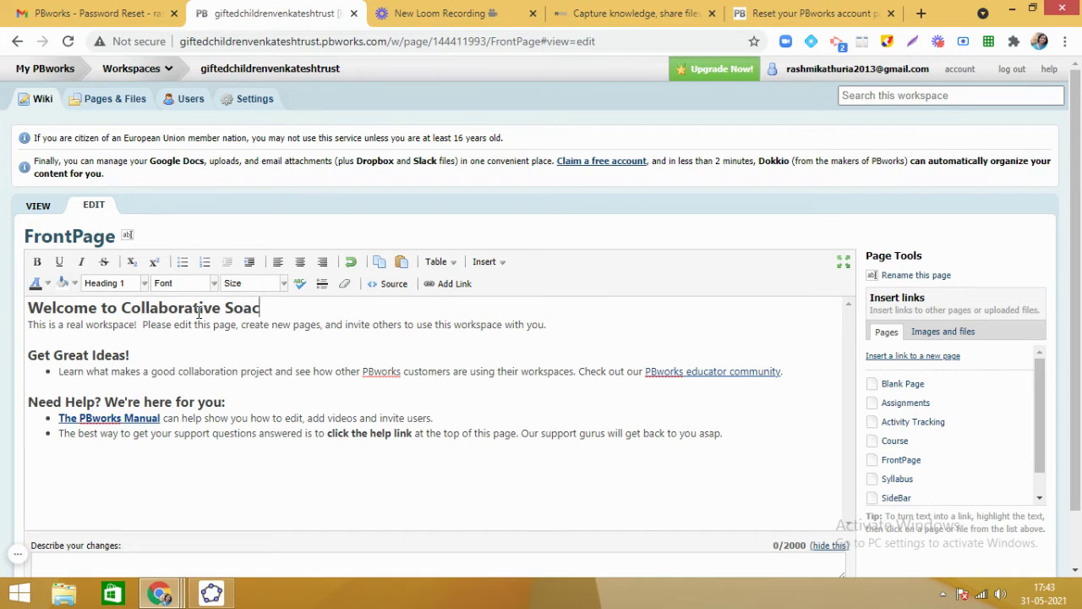
key(BackSpace)
key(BackSpace)
key(BackSpace)
text(pace - Gifted Ch)
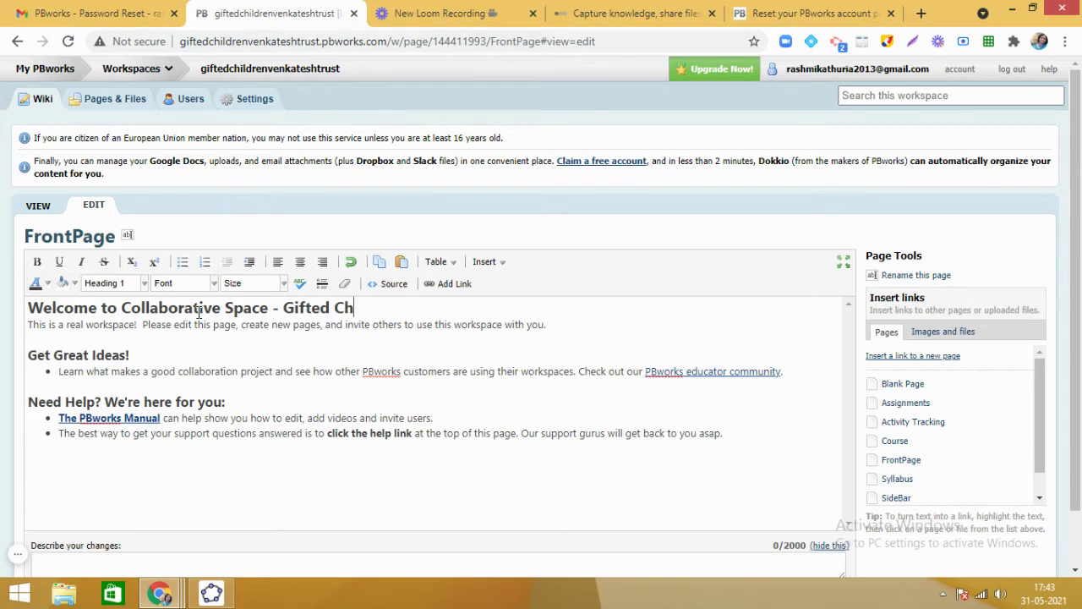
text(ildren [V)
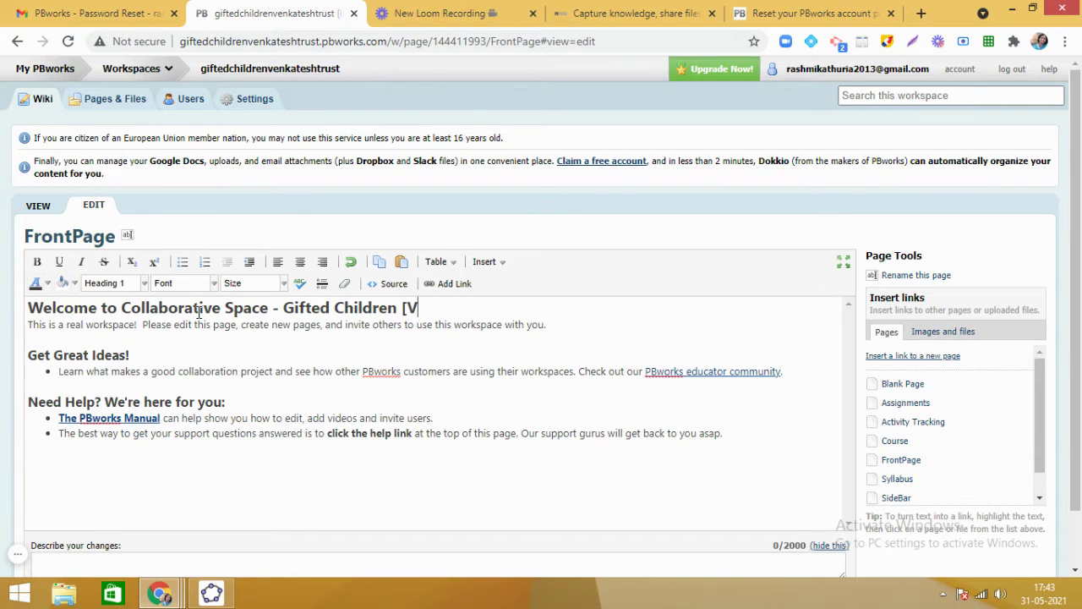
text(enkatesh Trust)
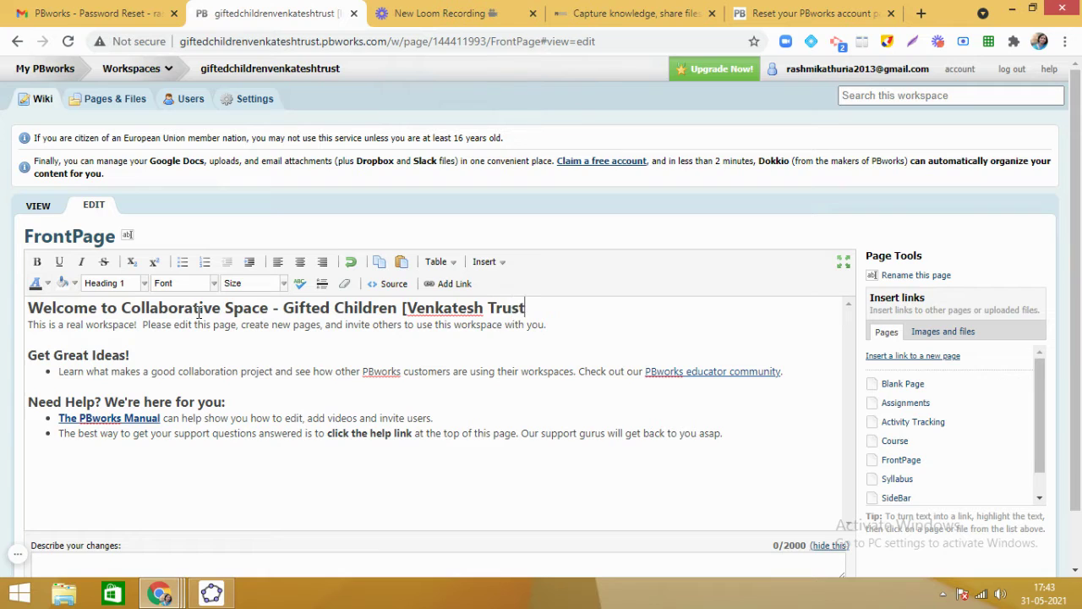
text(])
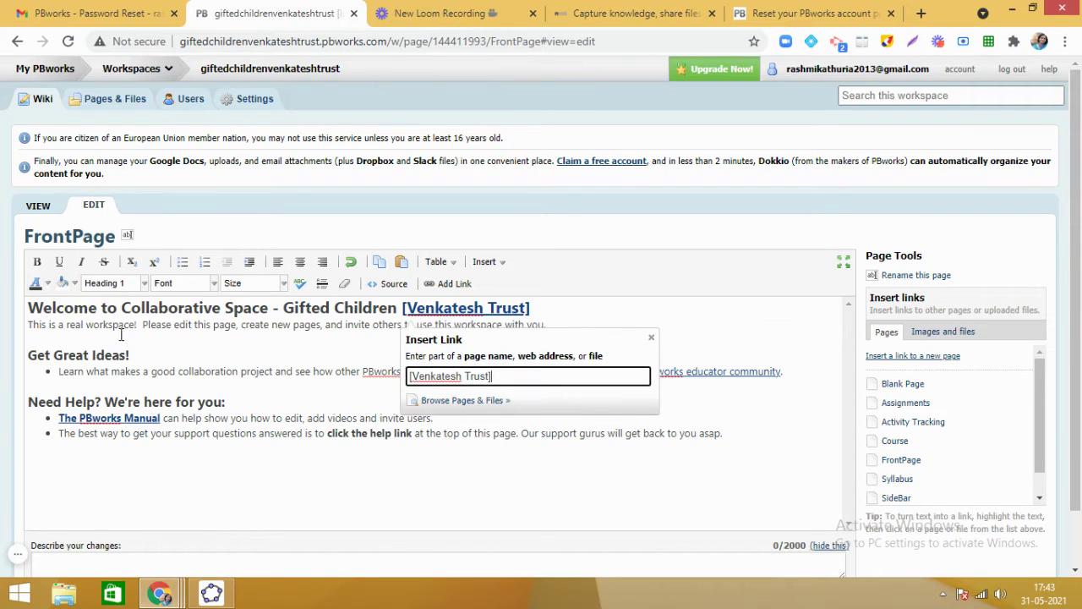
click(229, 332)
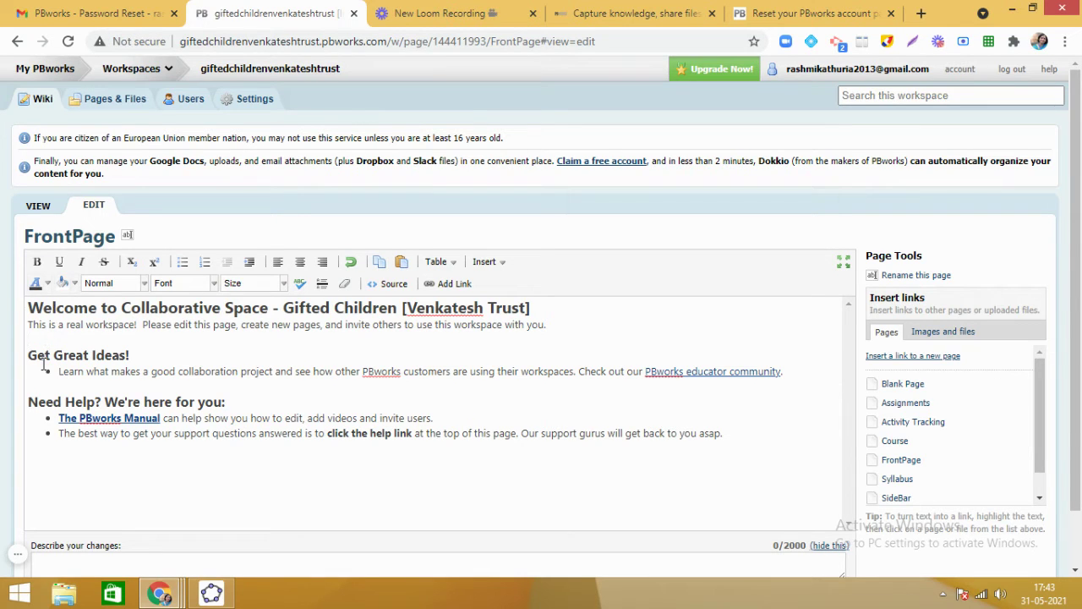
Replace the Get Great Ideas! section with a warning that only group leaders' team members may edit.
drag(28, 356, 788, 381)
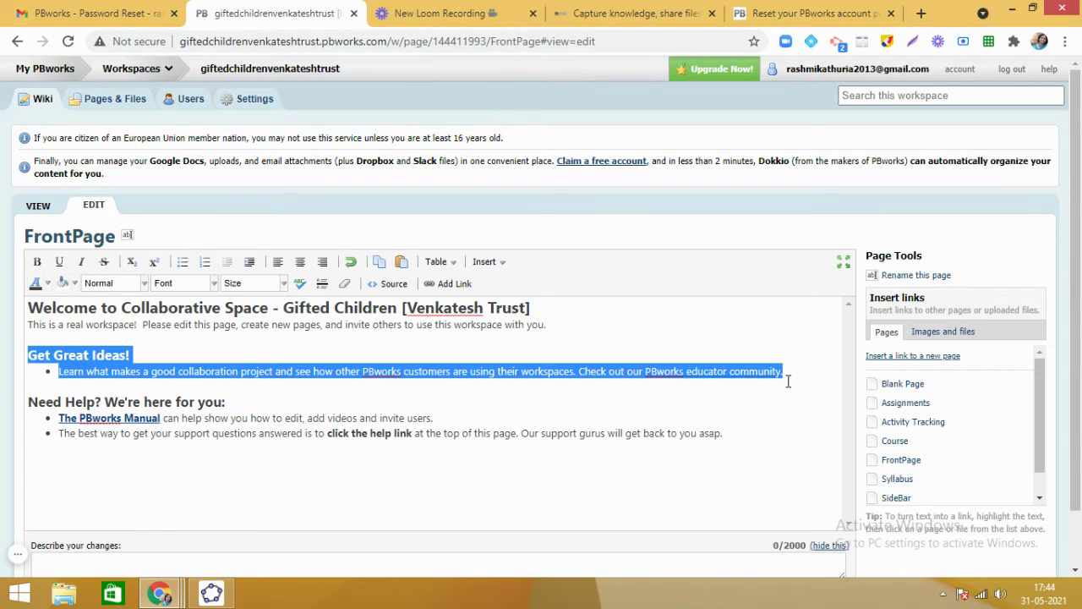
key(Delete)
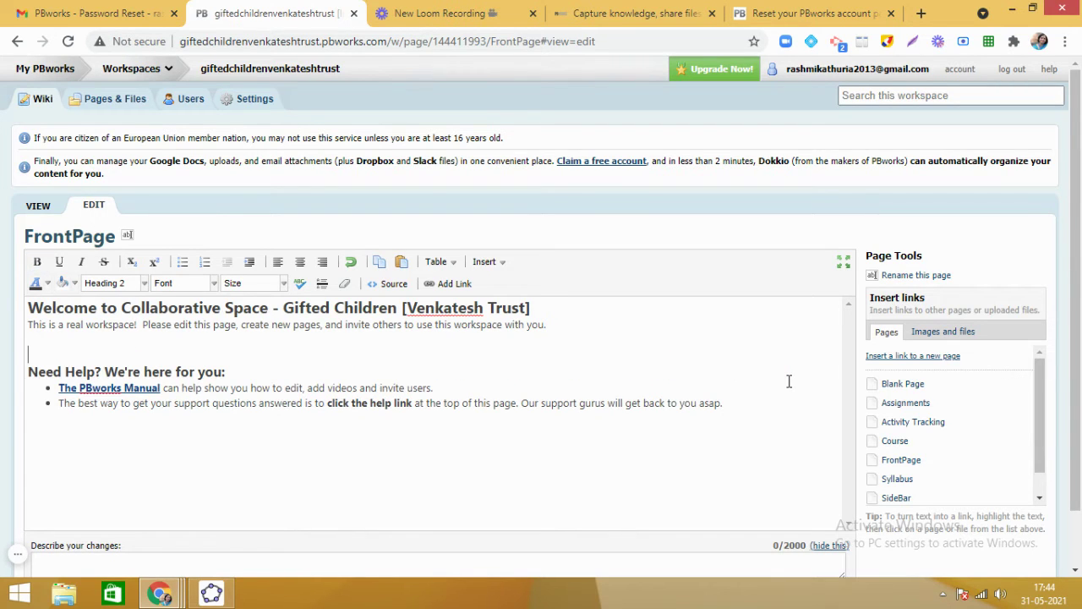
text([ Only the group )
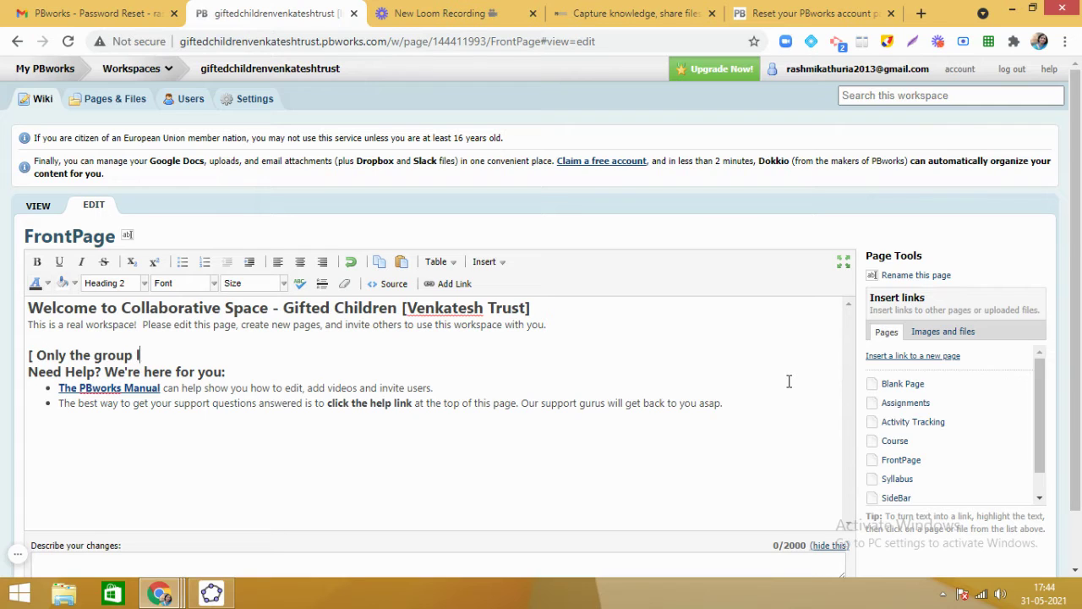
text(leaders team )
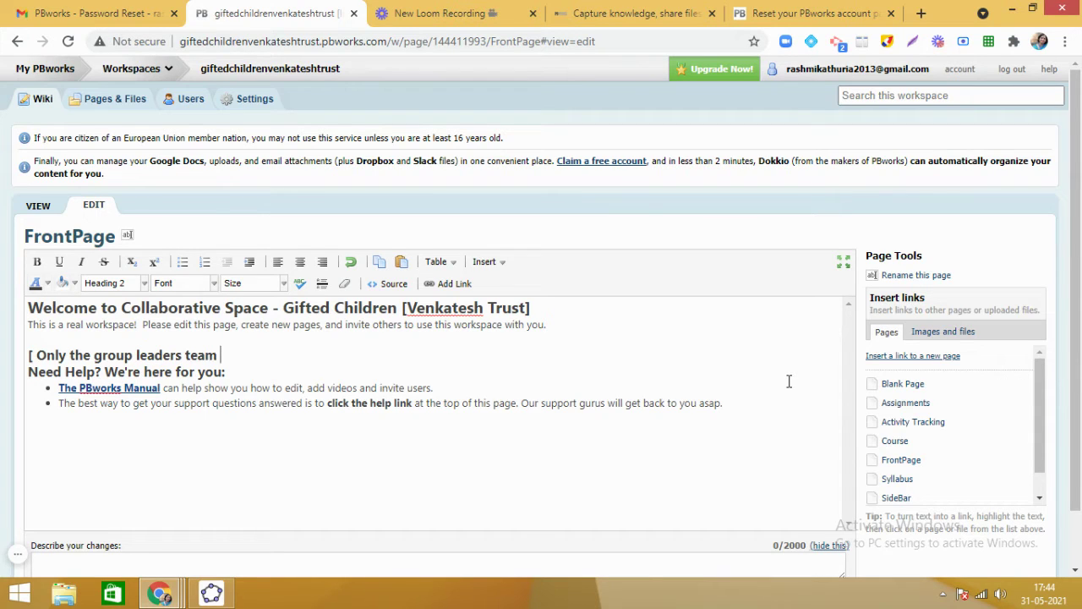
text(members can edit t)
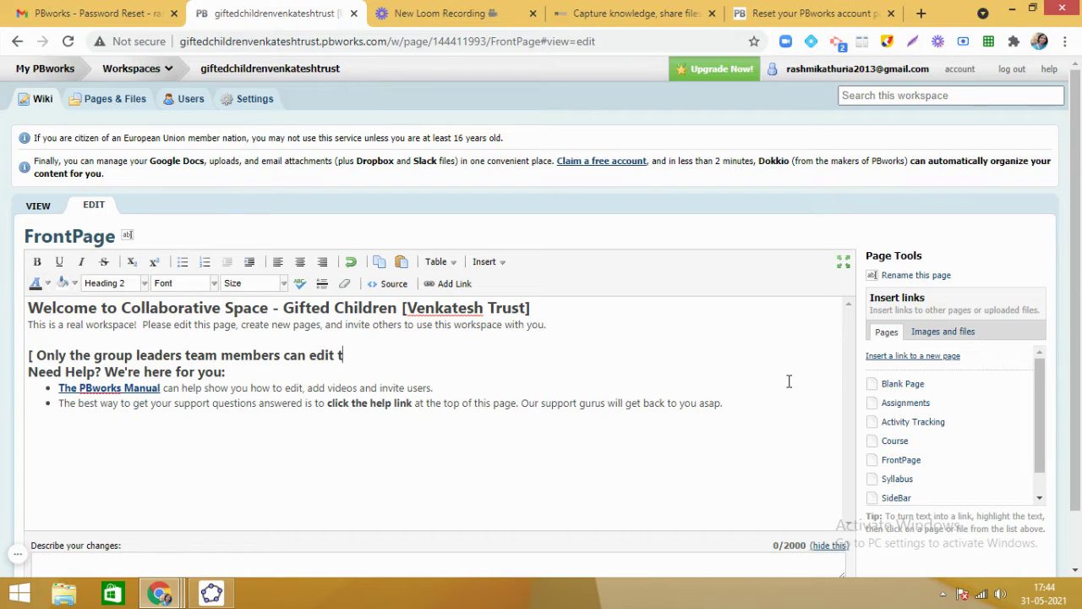
text(his page. Kindly )
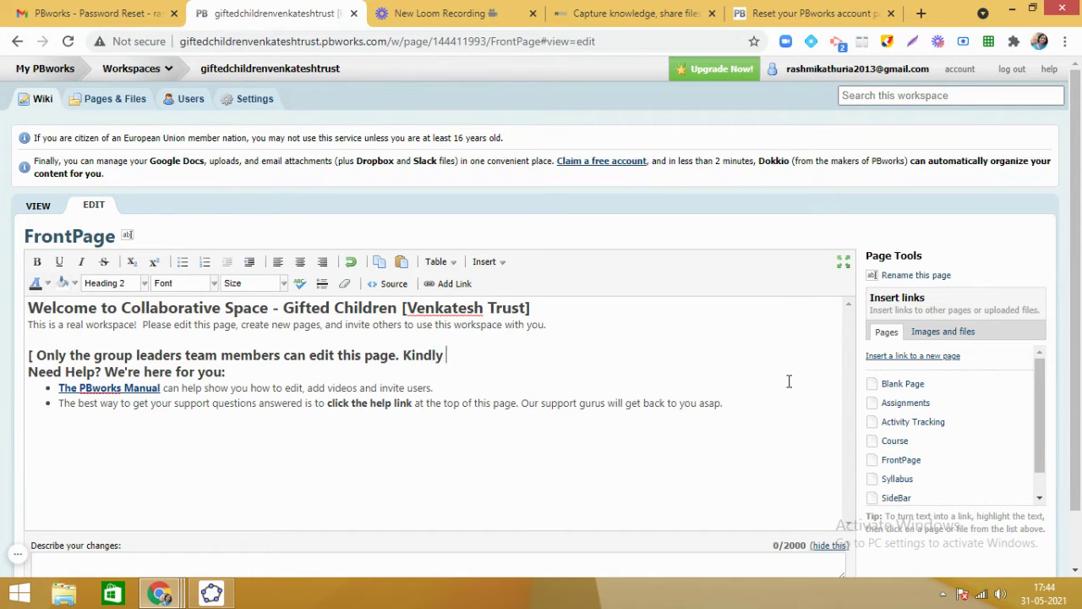
text(do not edit wit)
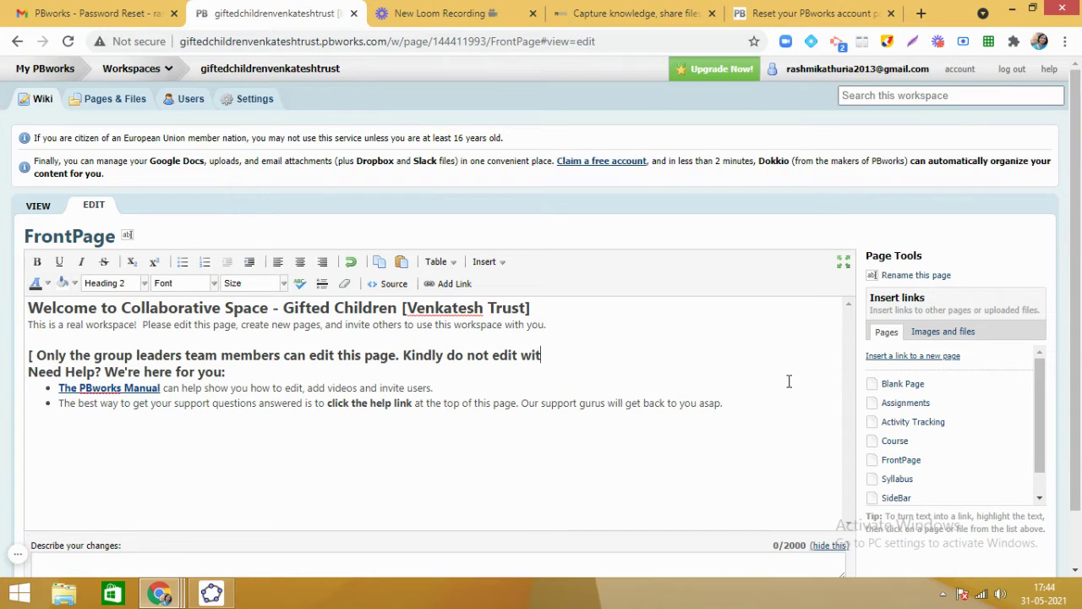
text(hout pwrmission)
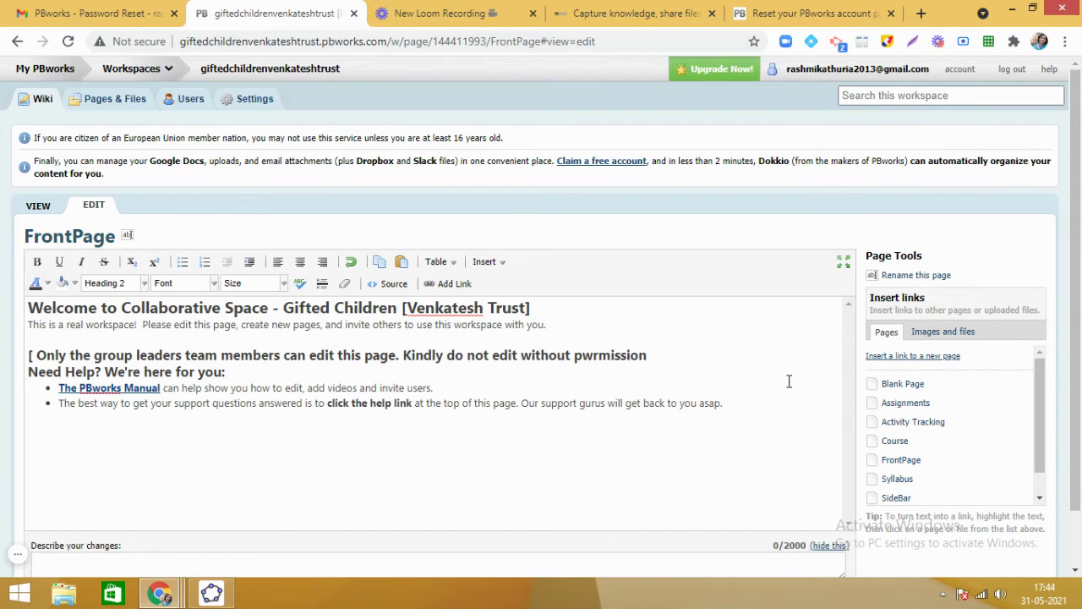
key(BackSpace)
key(BackSpace)
key(BackSpace)
key(BackSpace)
key(BackSpace)
key(BackSpace)
key(BackSpace)
Finish the warning line with 'permission]' and dismiss the link details.
text(permission])
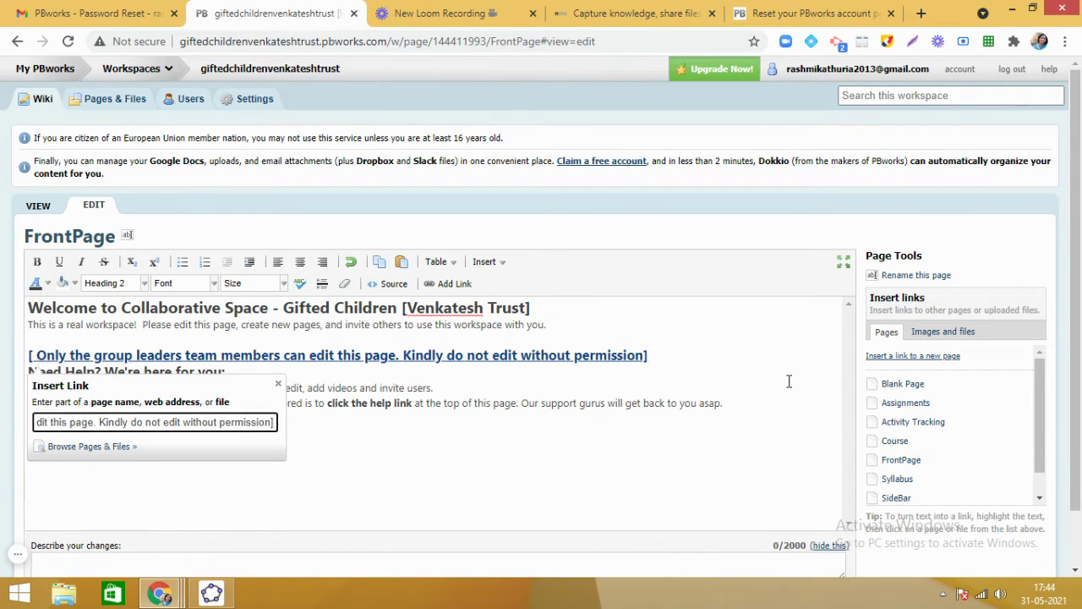
key(Return)
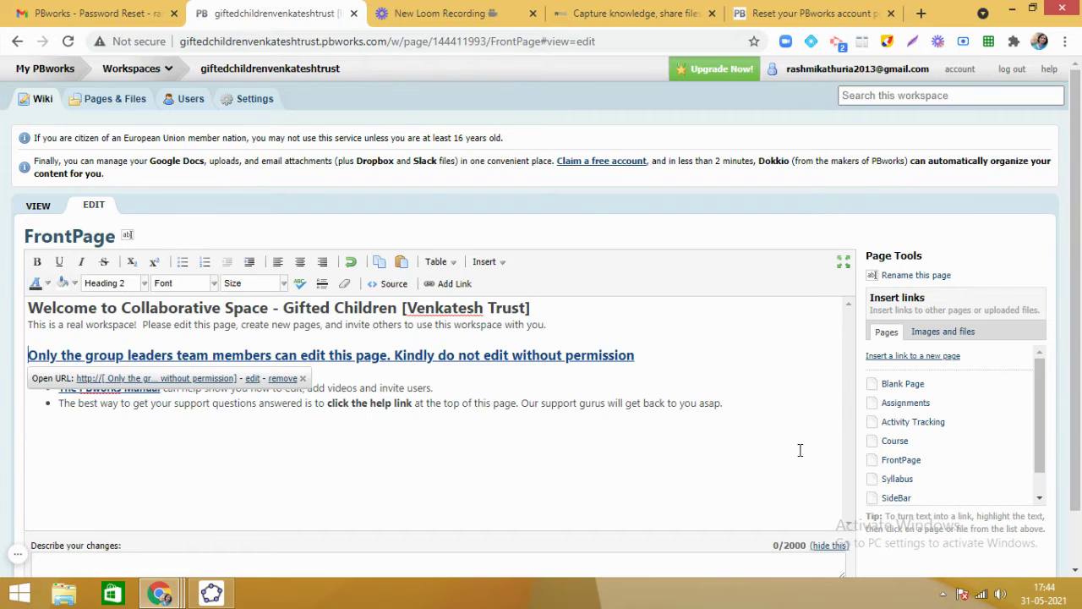
click(800, 449)
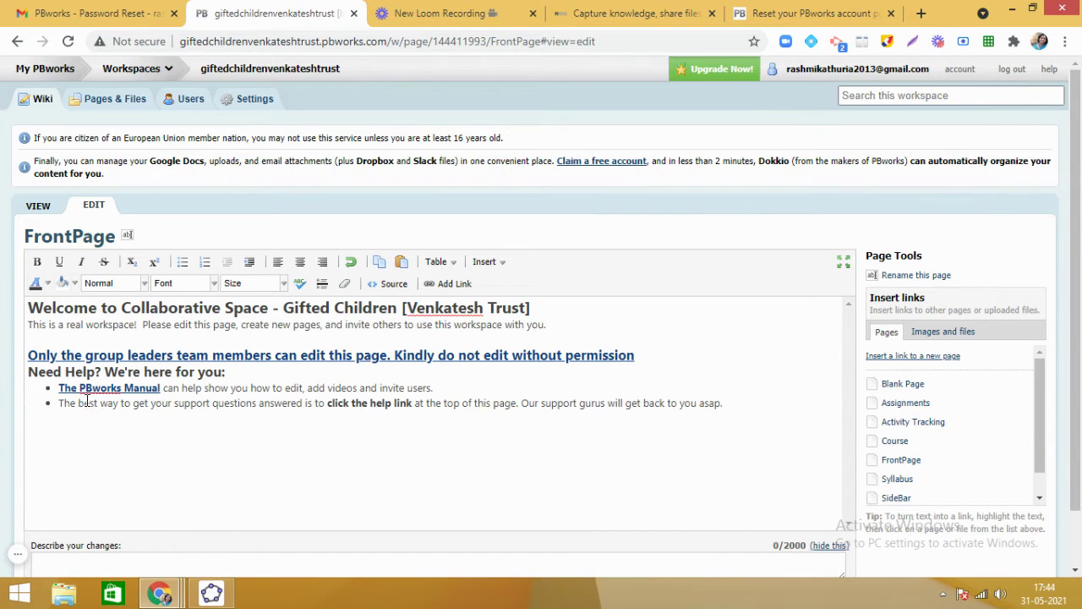
Delete the Need Help section and strip the link from the warning line.
drag(31, 374, 582, 428)
key(Delete)
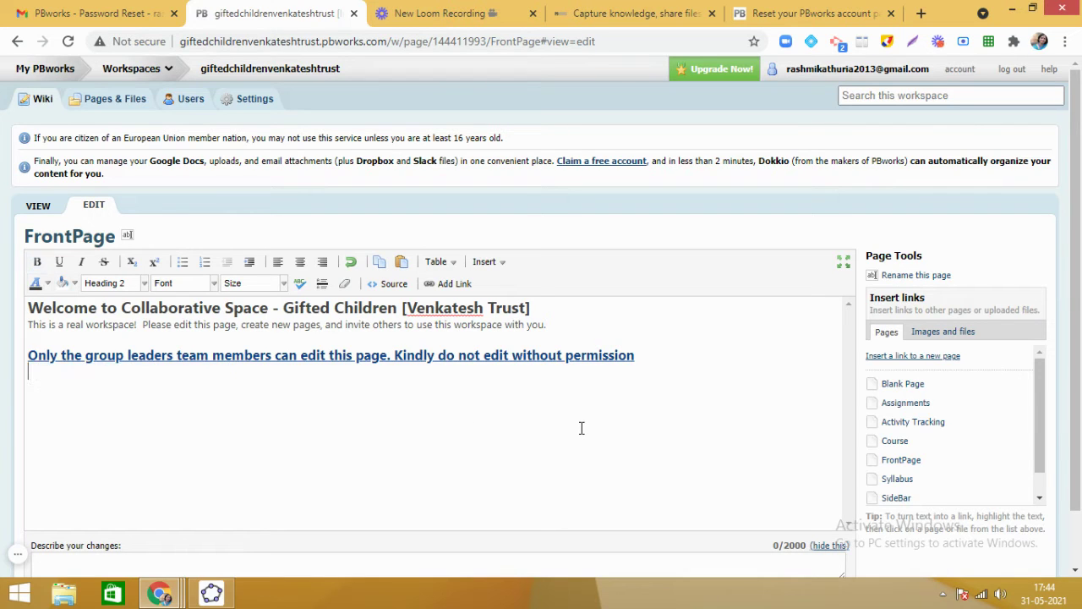
click(581, 357)
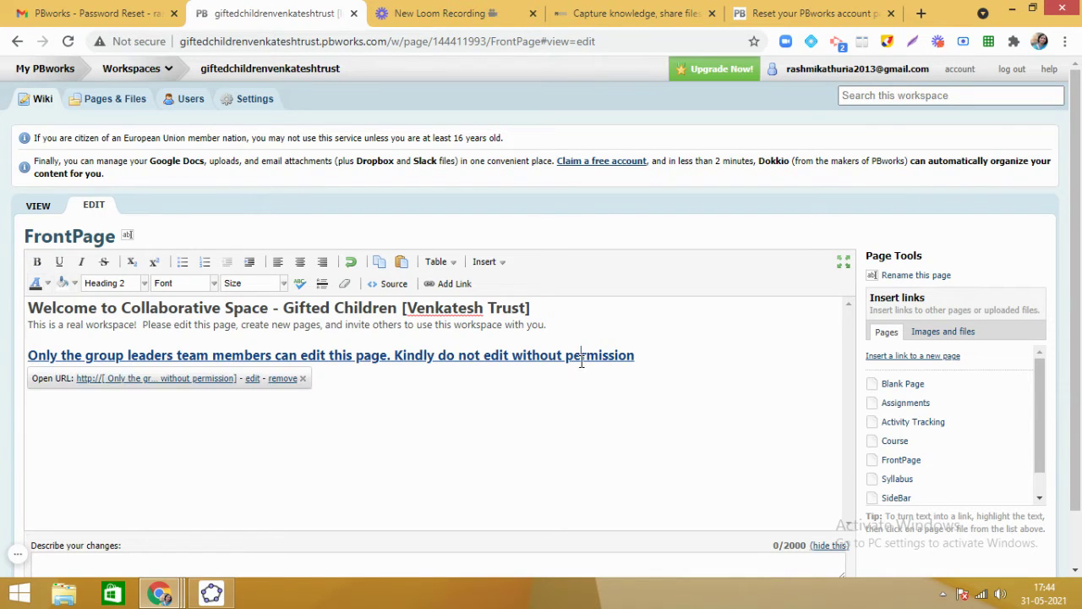
click(286, 379)
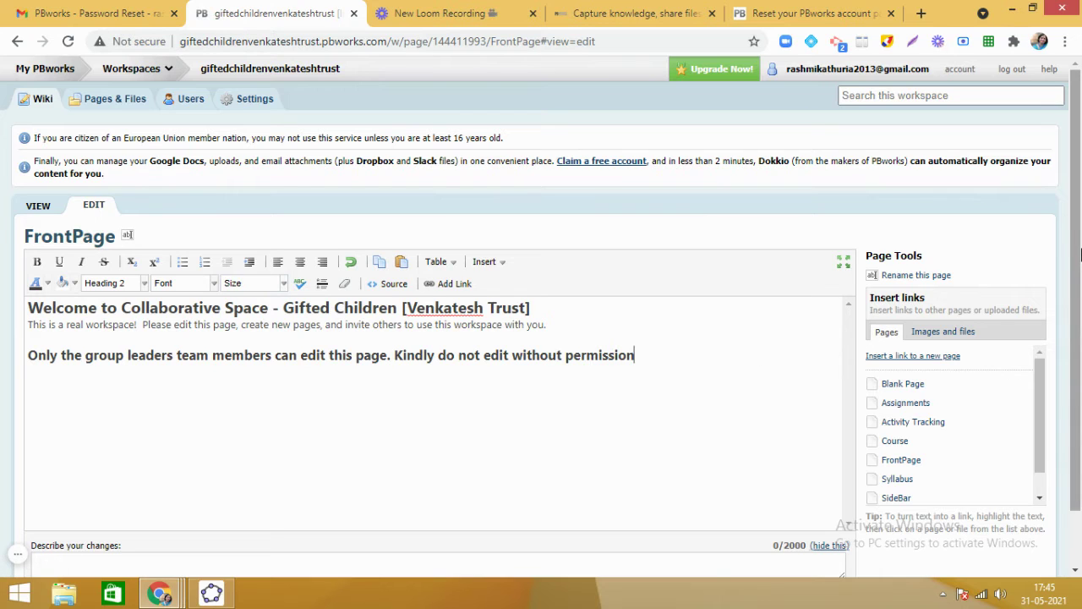
scroll(1079, 245, down, 1)
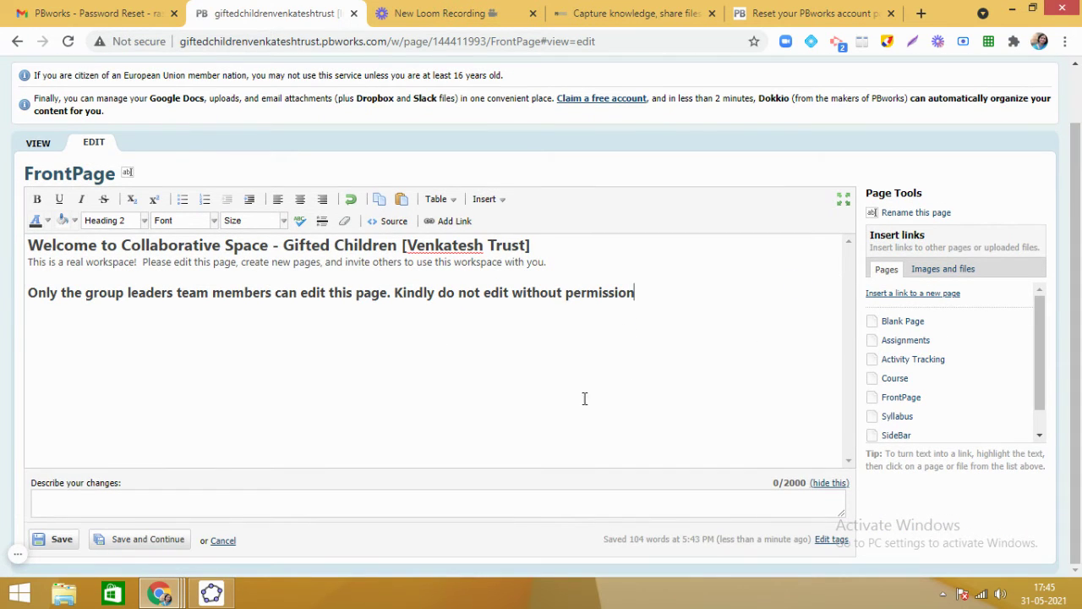
Save the edited FrontPage.
click(58, 541)
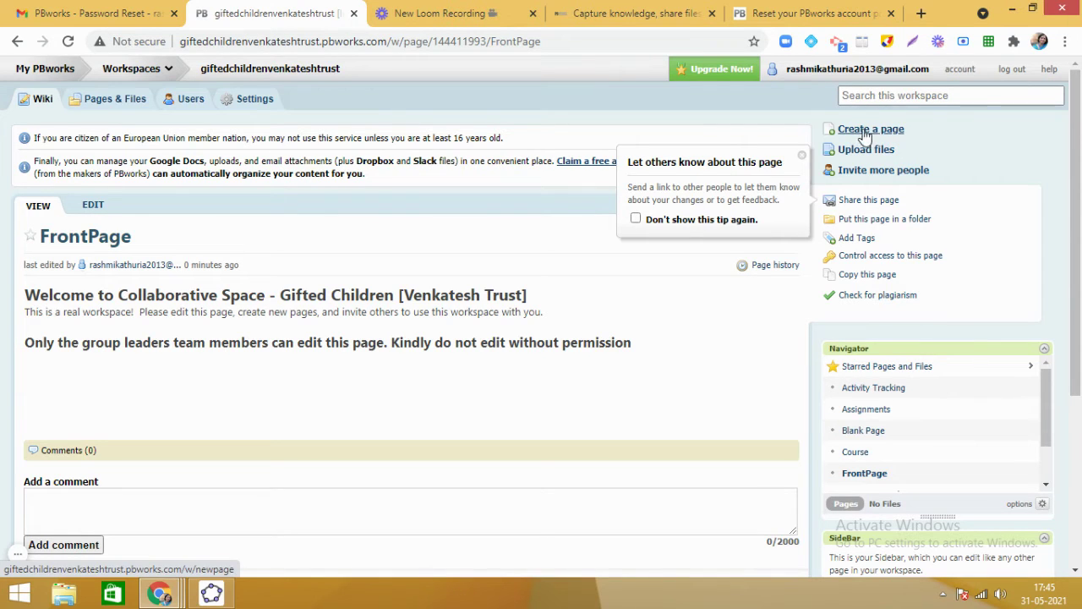
Start a new page and enter the page name 'School Number 1'.
click(878, 133)
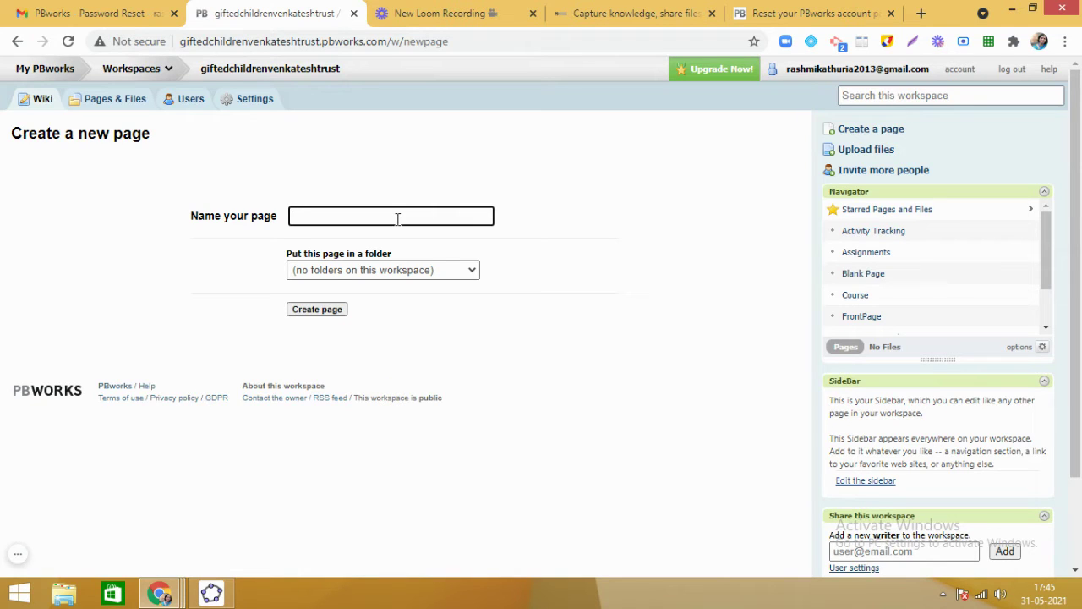
text(School Number 1)
Create the page, write 'All the members of School no. 1 can edit this page.' and save.
click(317, 310)
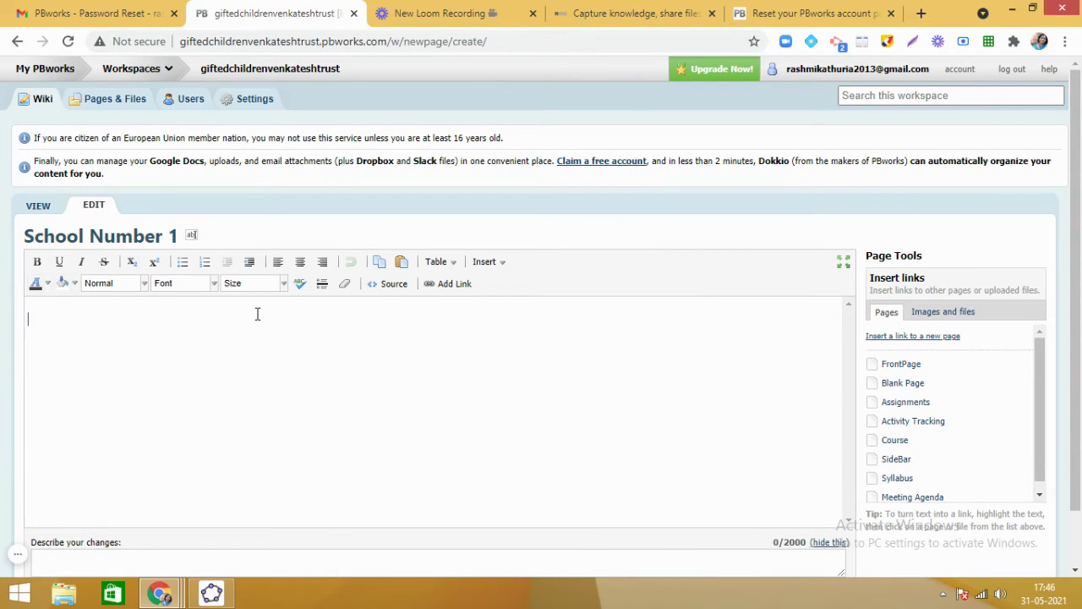
text(All the members of Sc)
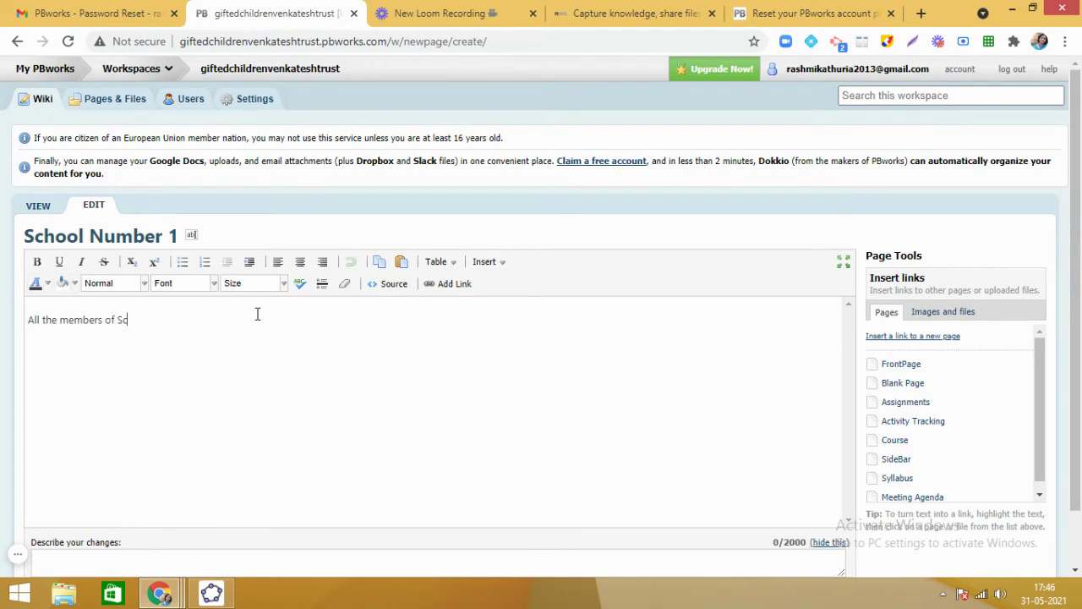
text(hool no. 1 can edit this pa)
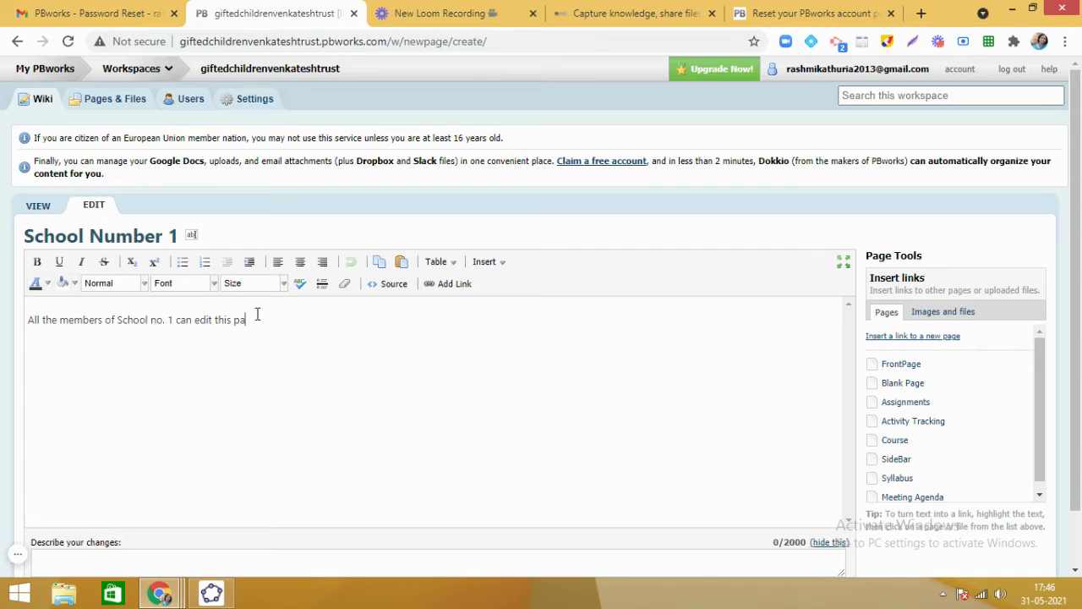
text(ge.)
drag(1072, 238, 1072, 290)
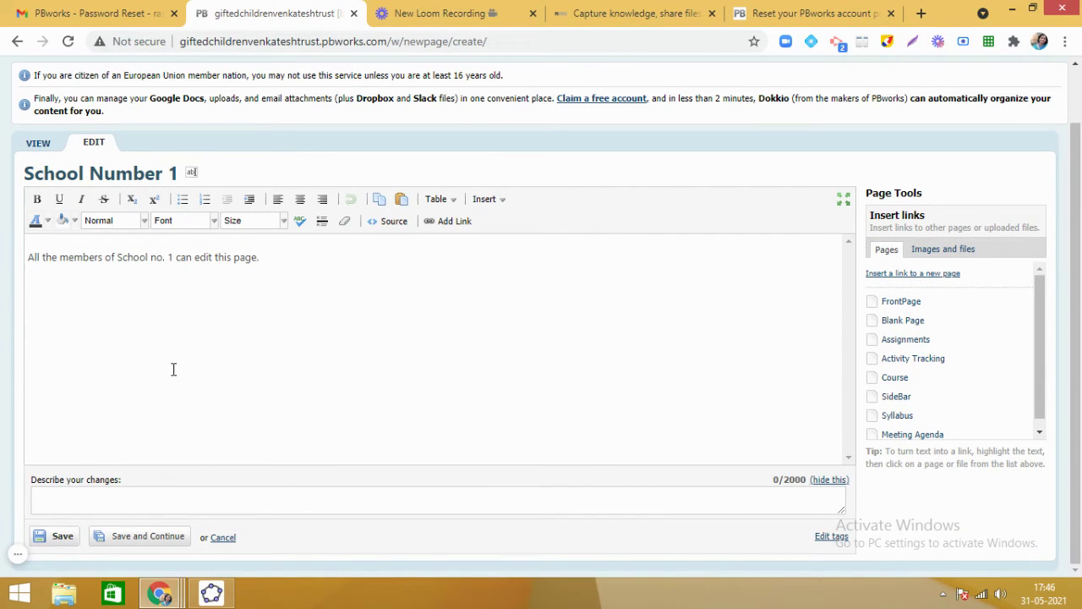
click(59, 537)
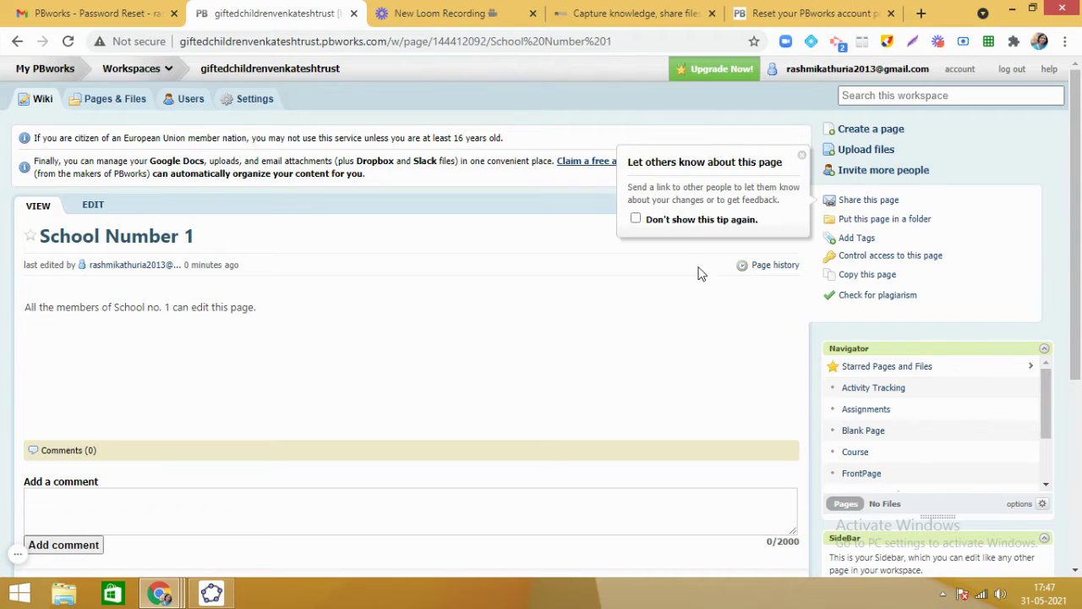
Create a new page named 'School Number 2'.
click(885, 130)
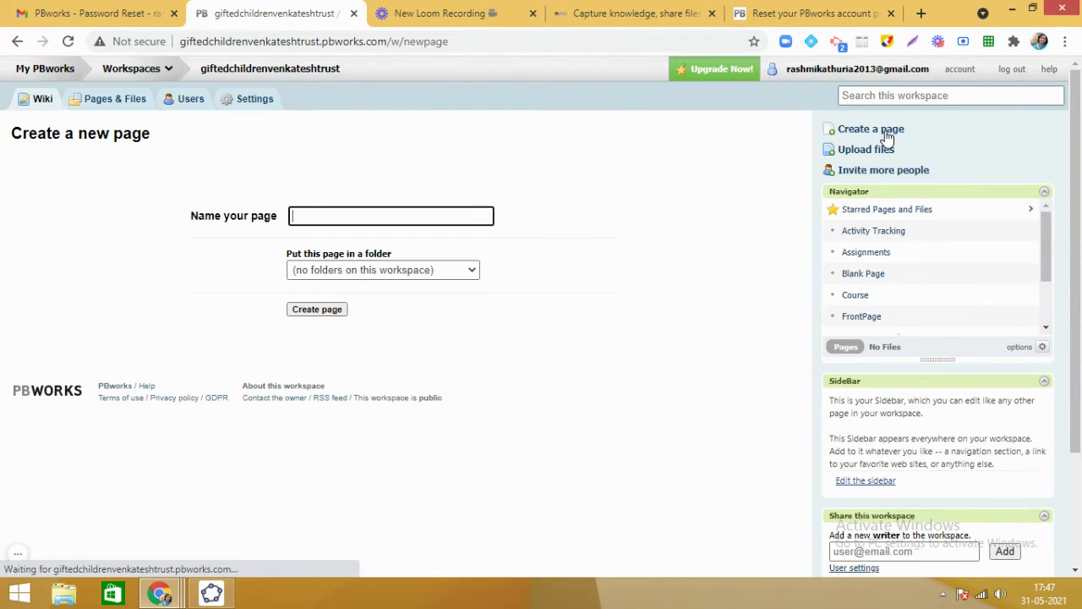
text(Scho)
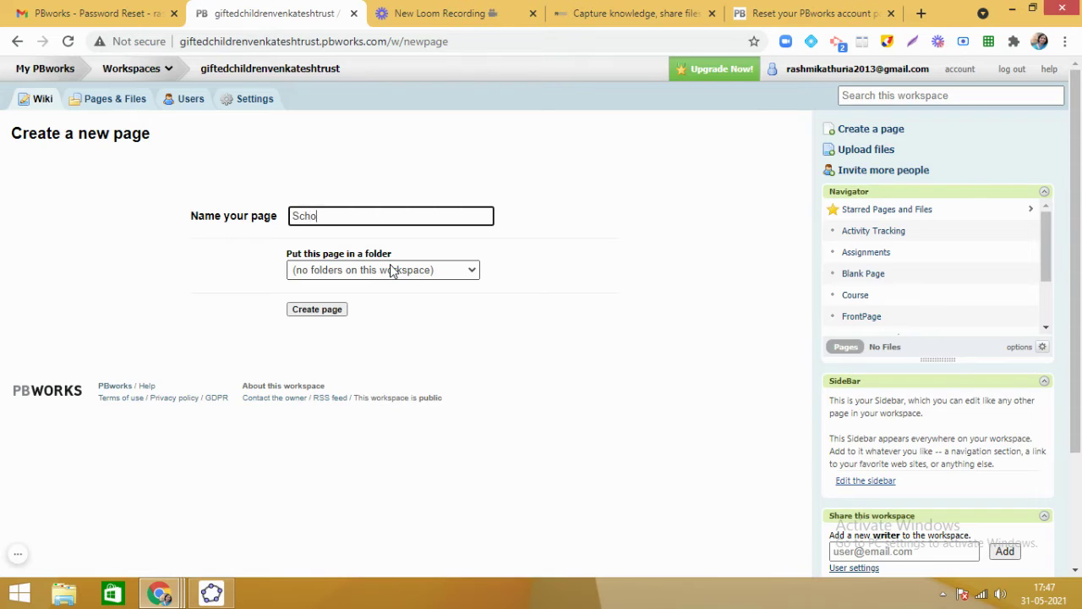
text(ol Number 2)
click(317, 310)
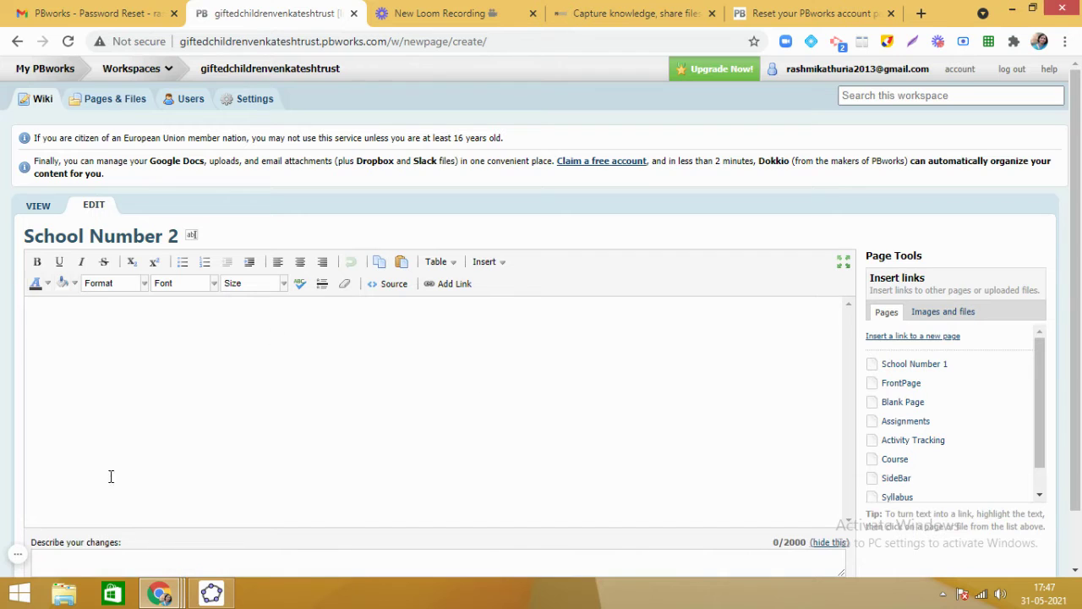
Save the empty School Number 2 page and look over the result.
drag(1072, 207, 1071, 260)
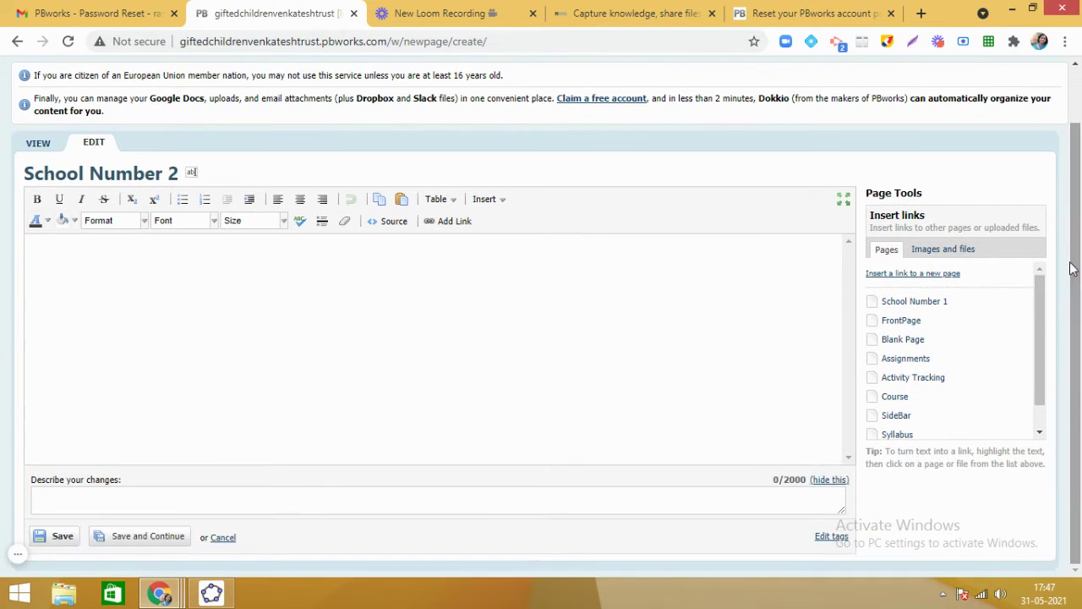
click(60, 539)
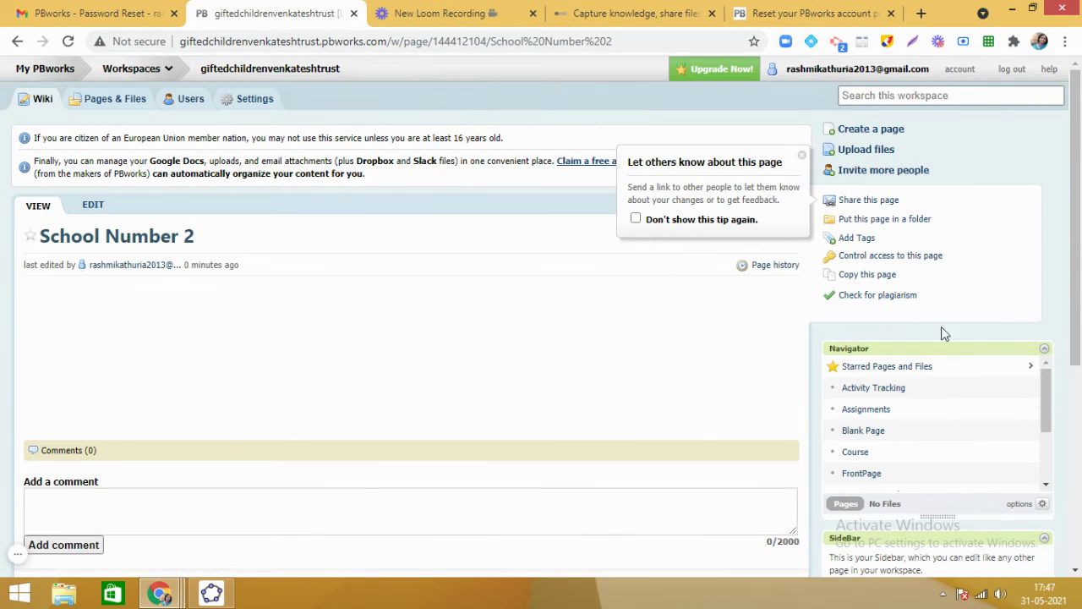
drag(1079, 216, 1079, 243)
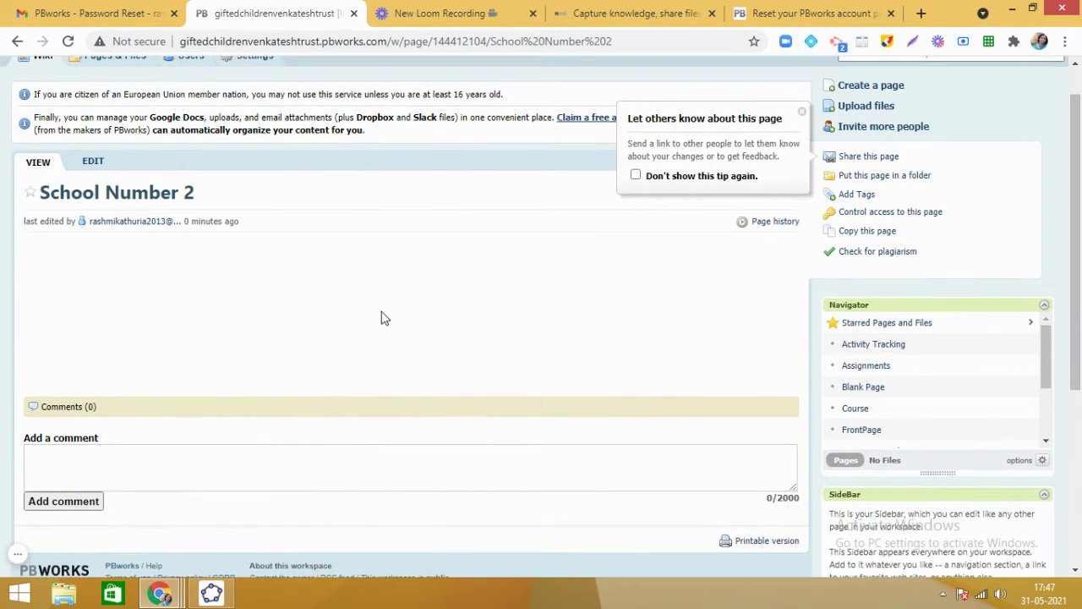
drag(1046, 354, 1045, 399)
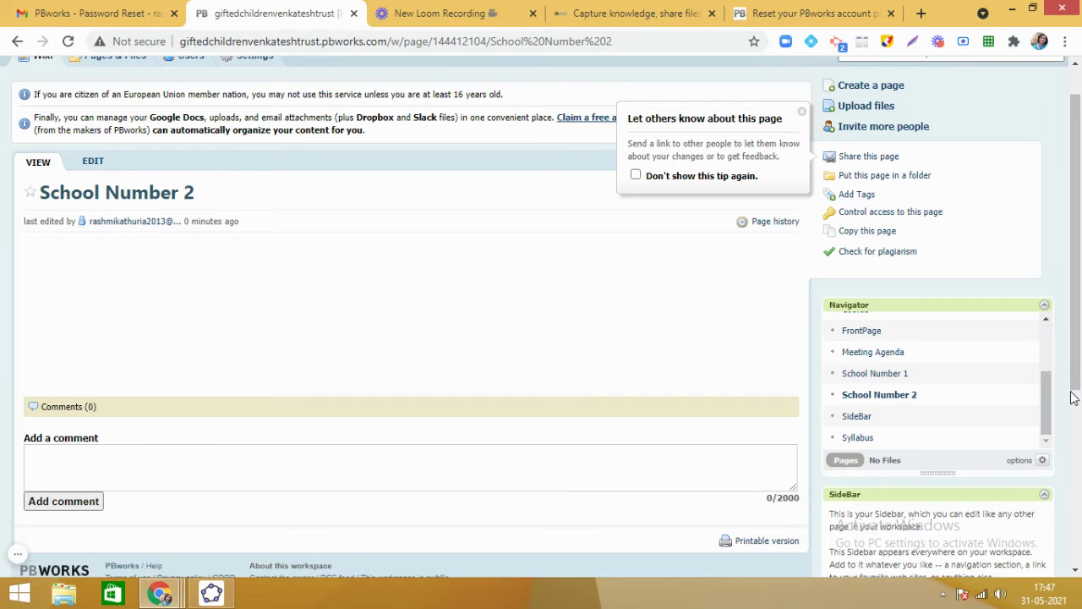
drag(1072, 397, 1074, 350)
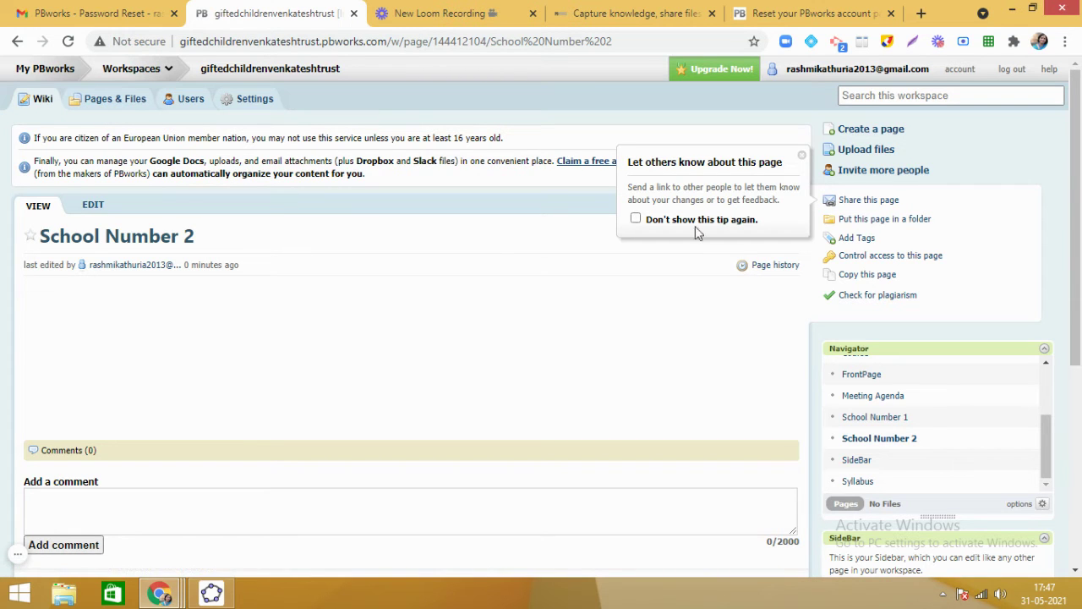
scroll(1079, 298, down, 2)
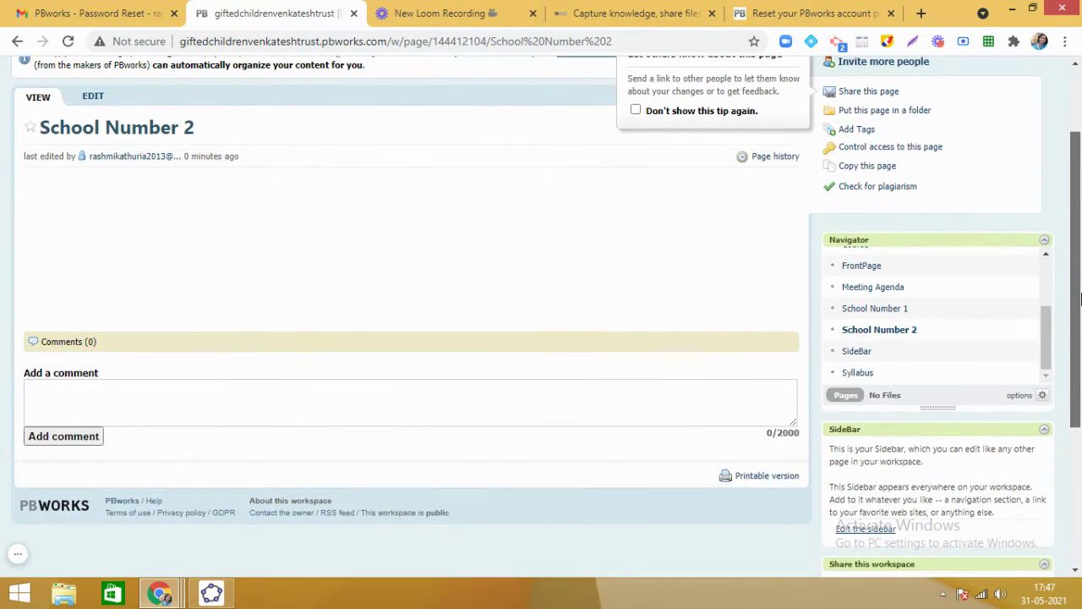
scroll(1079, 297, up, 2)
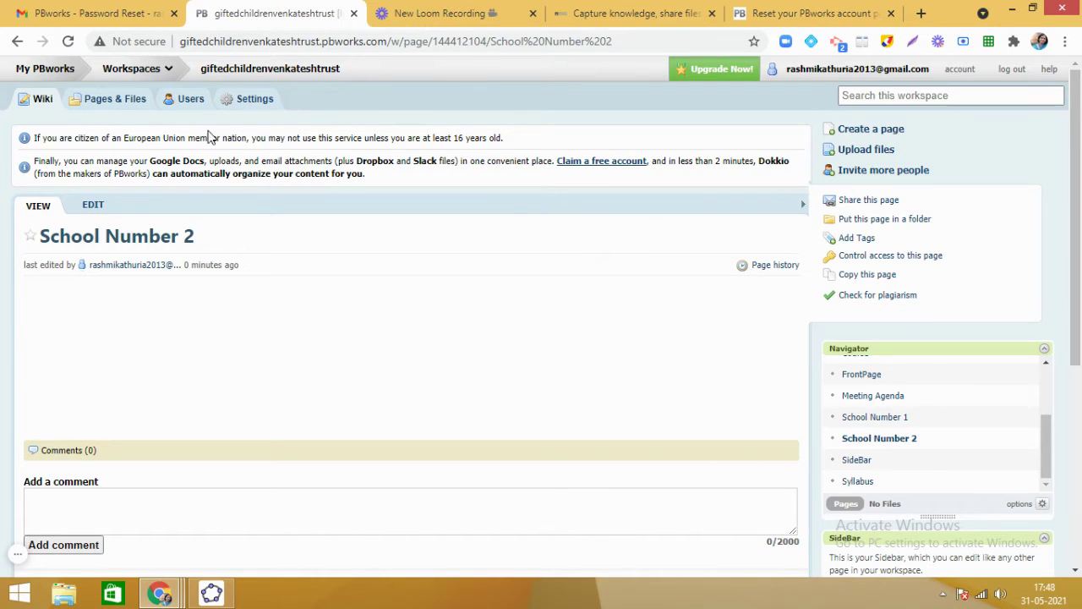
Return to the FrontPage through the Pages & Files list.
click(110, 103)
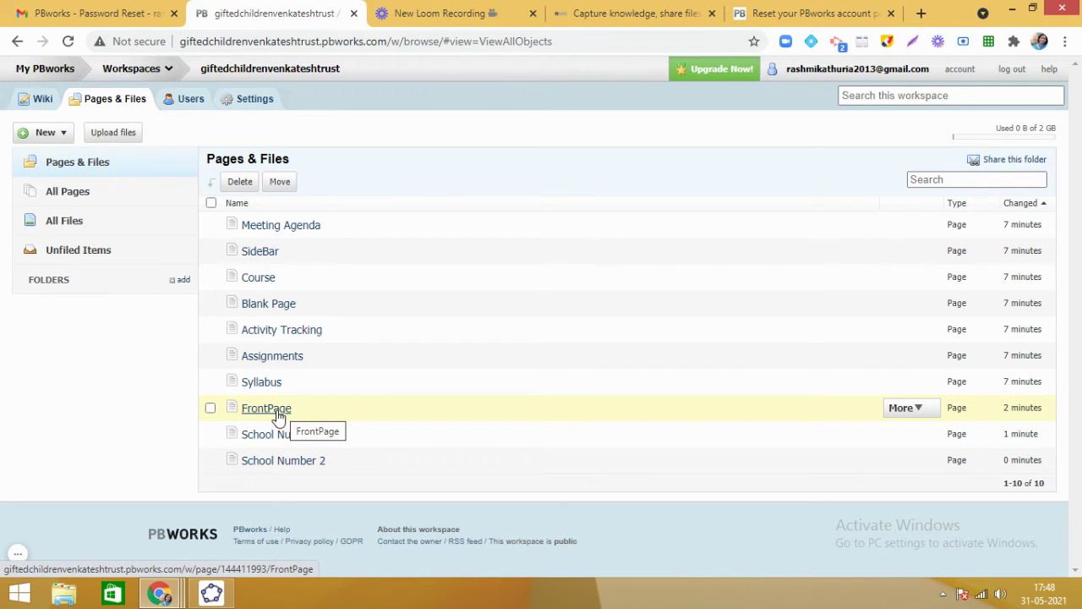
click(278, 414)
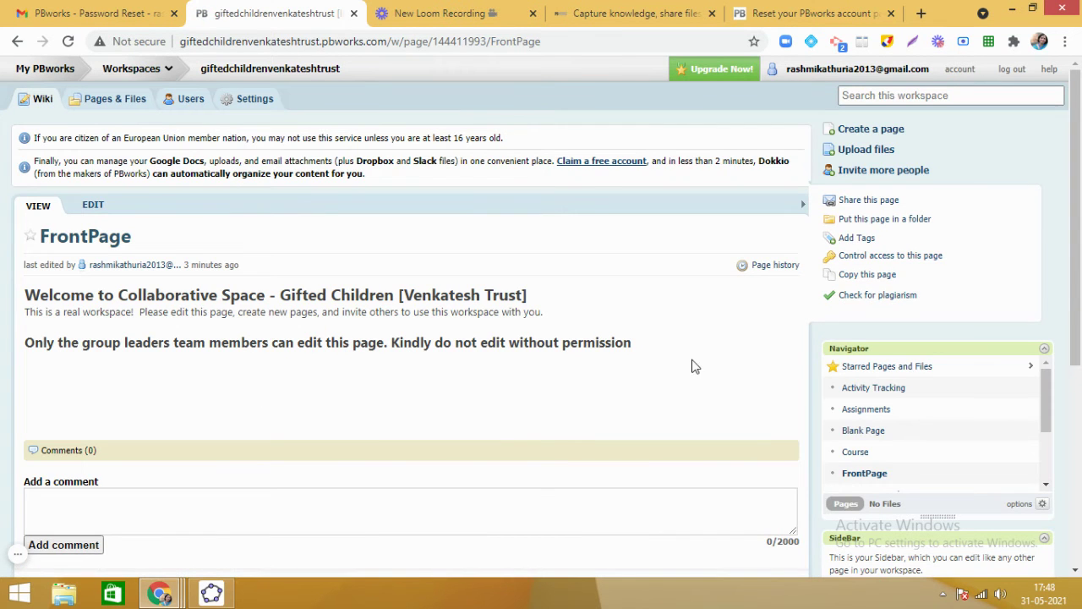
scroll(1078, 243, down, 2)
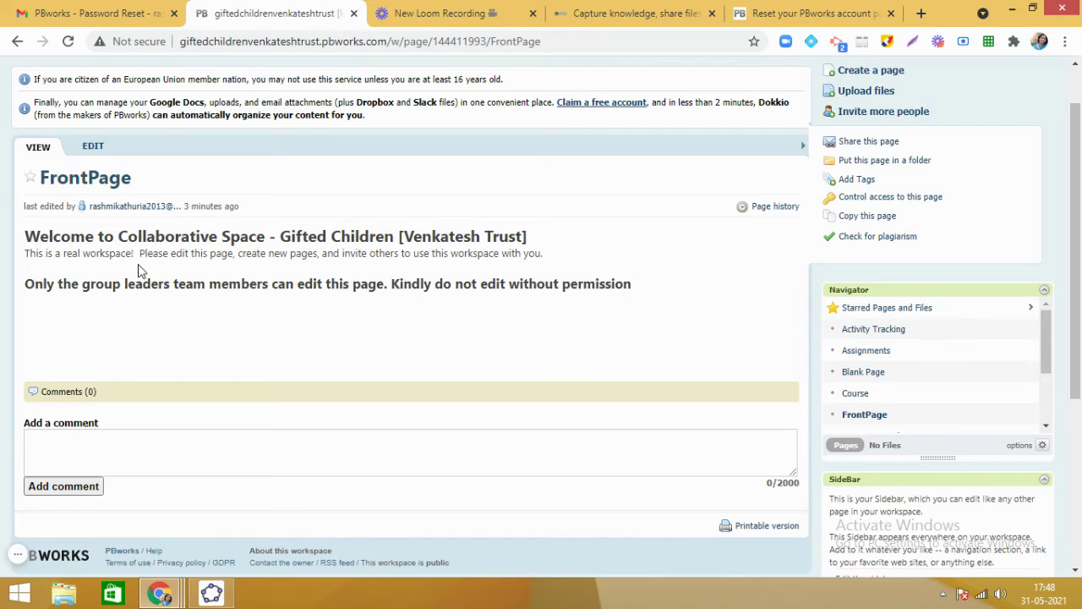
Add 'Following Schools are a part of this collaborative space' at 24pt below the permission sentence.
click(91, 145)
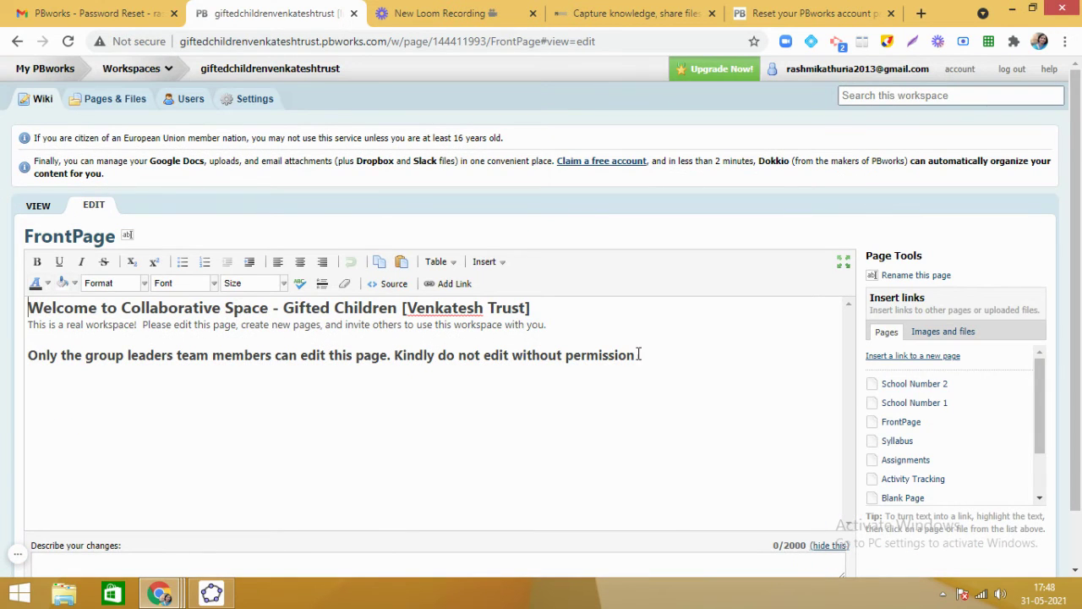
click(643, 355)
key(Return)
text(Following Schools are)
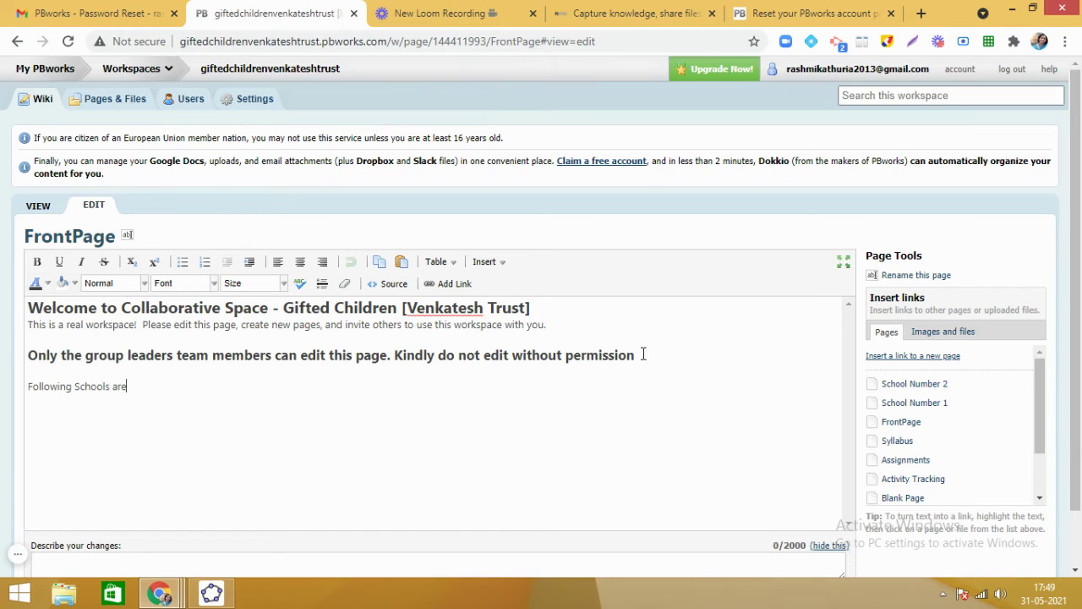
text( a part of this collaborat)
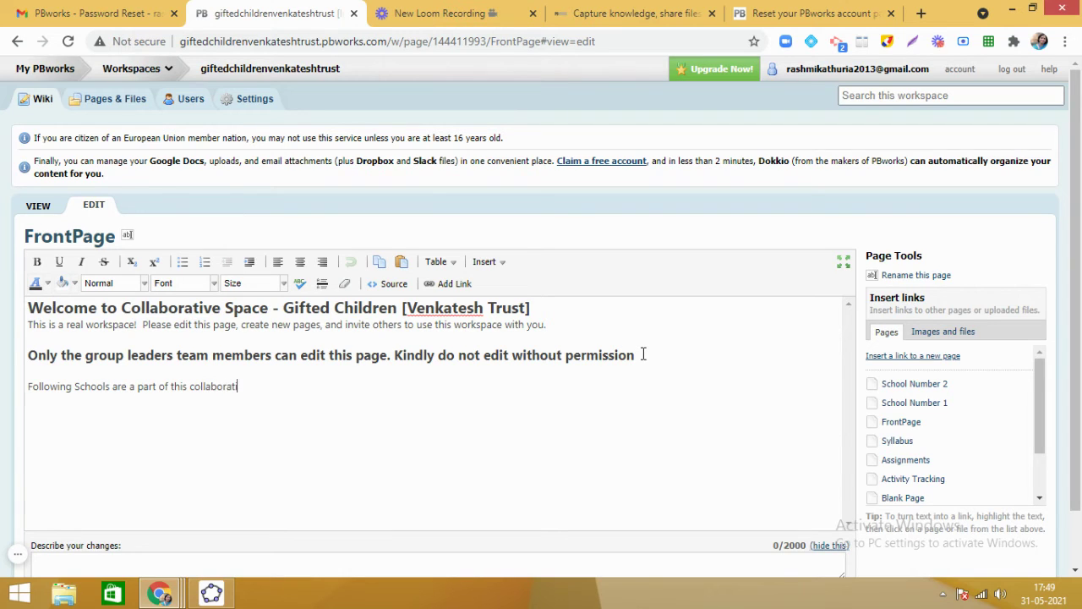
text(ive space:)
drag(29, 385, 329, 393)
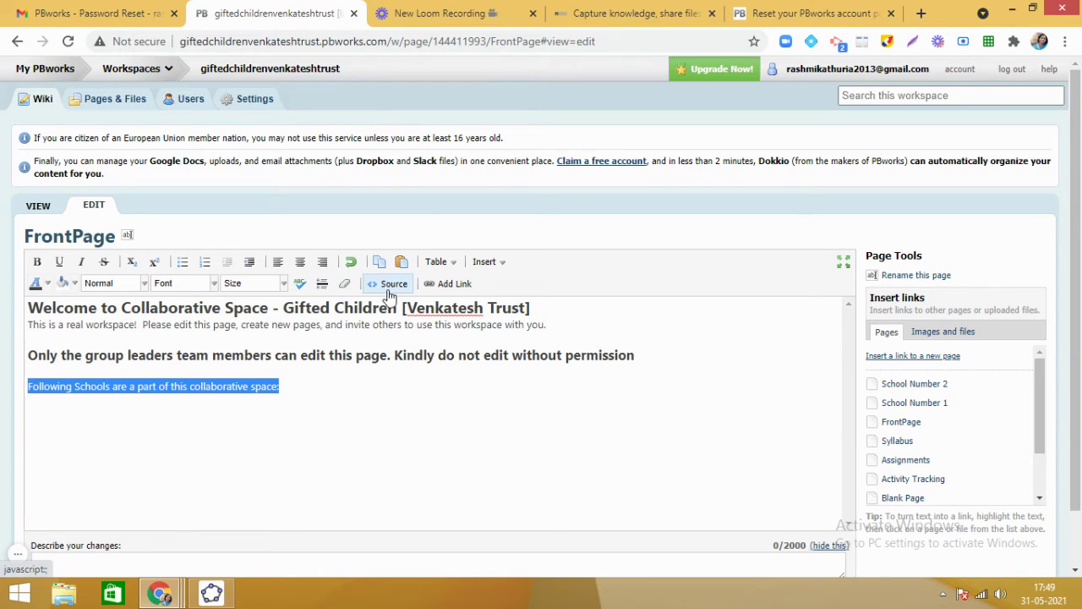
click(265, 285)
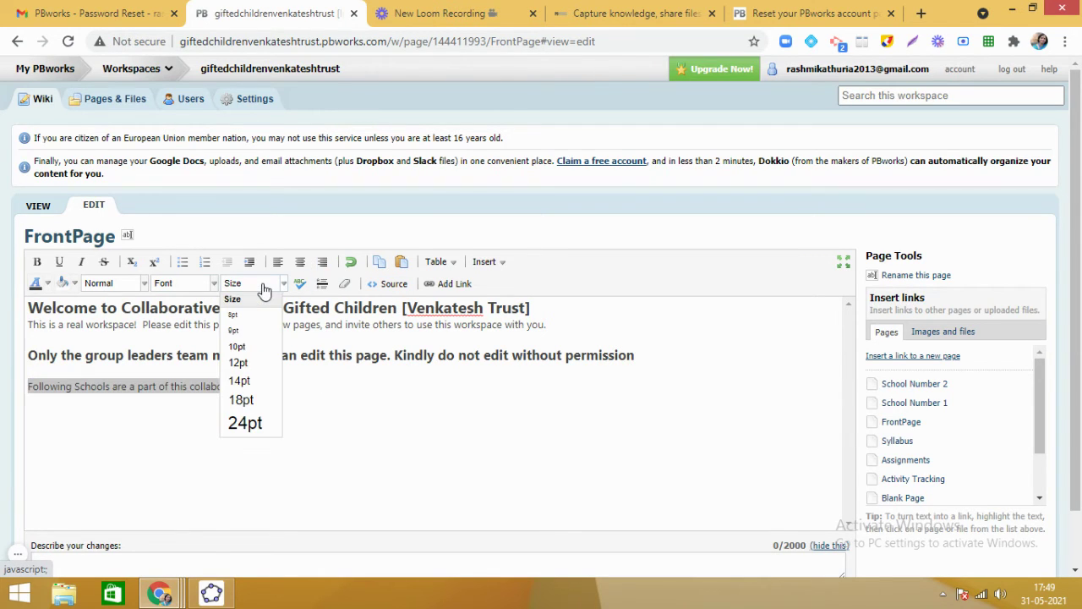
click(254, 423)
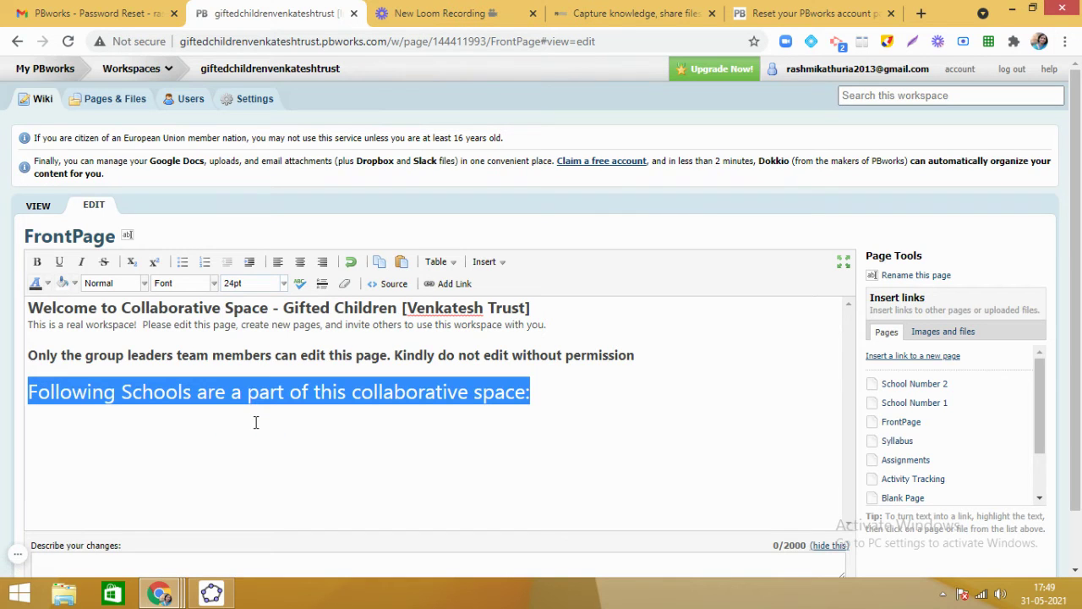
Add '1. School No. 1' on a new line beneath it.
click(542, 390)
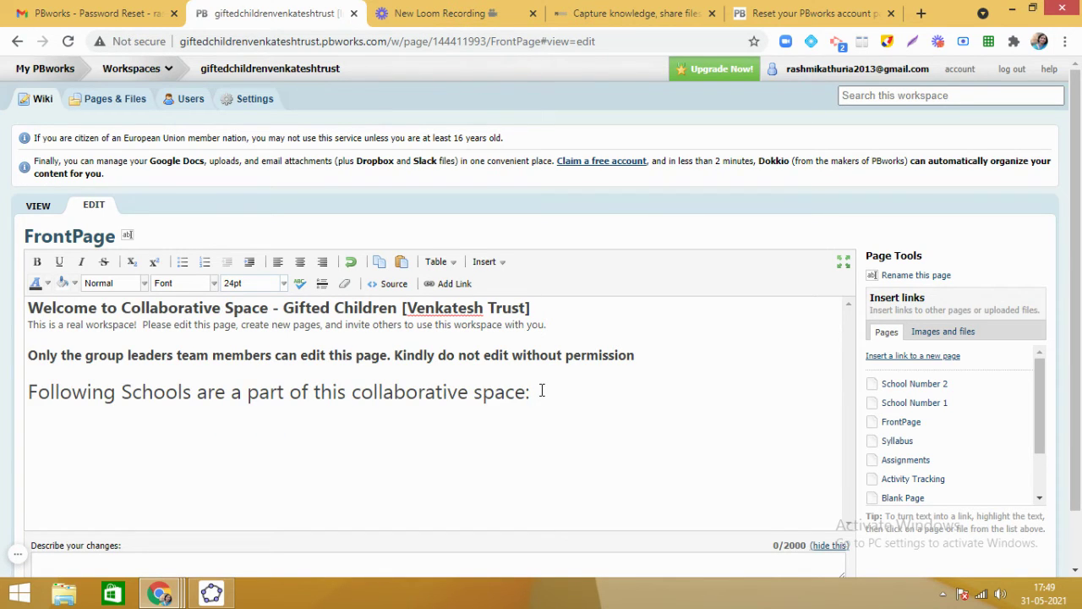
key(Return)
text(1. School No. 1)
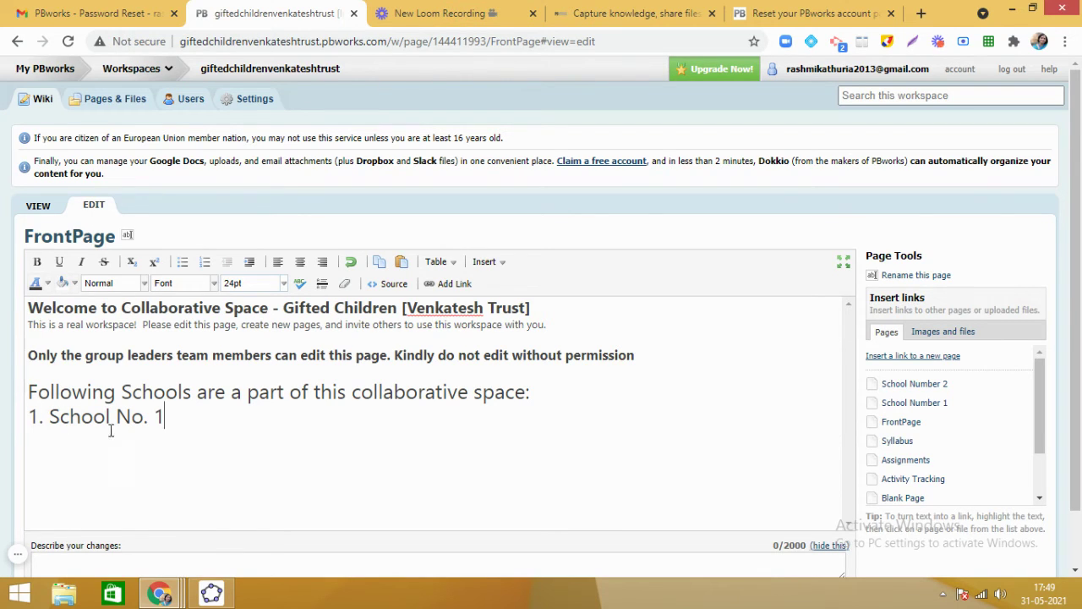
Link the text 'School No. 1' to the existing School Number 1 page.
drag(50, 416, 169, 420)
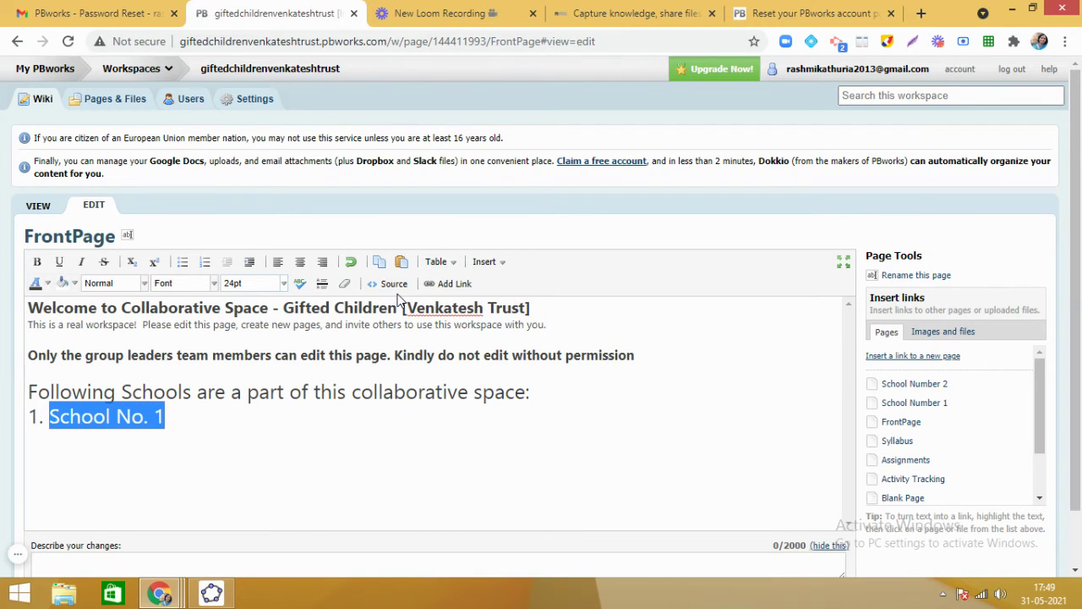
click(454, 284)
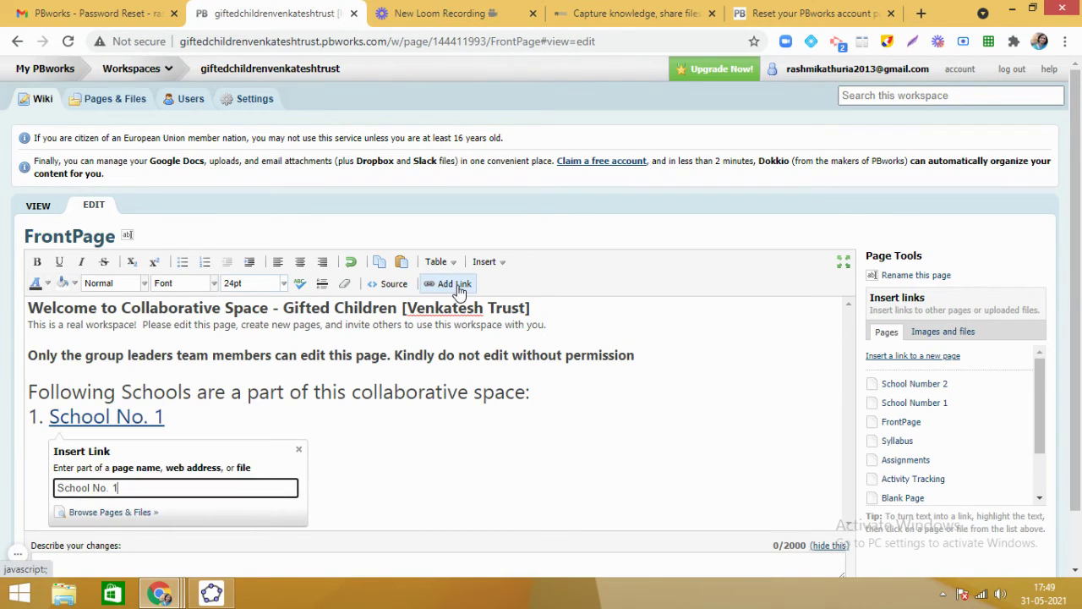
drag(1078, 221, 1078, 287)
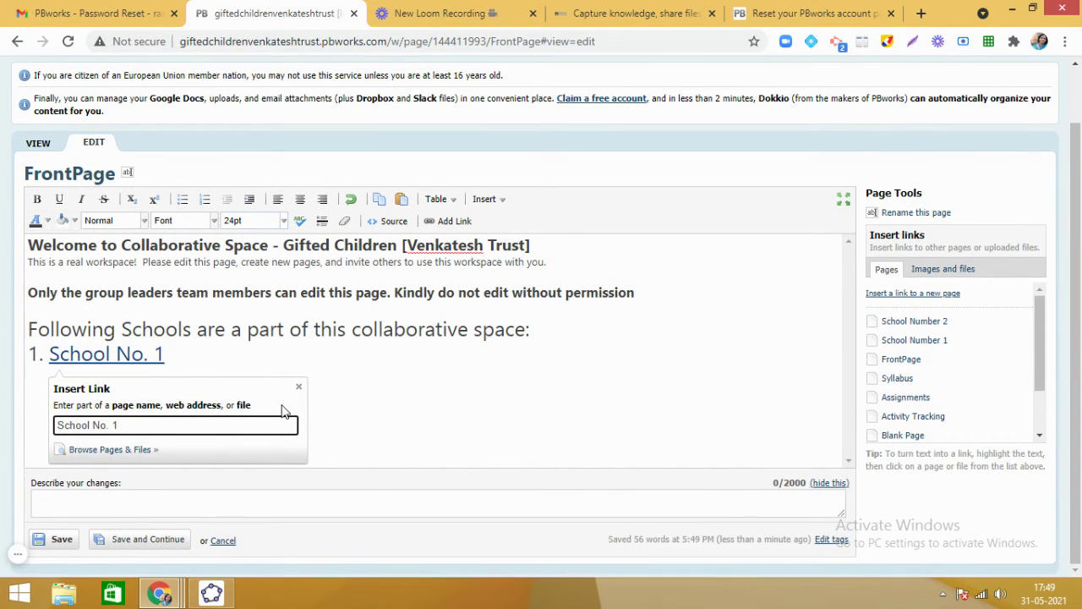
click(114, 450)
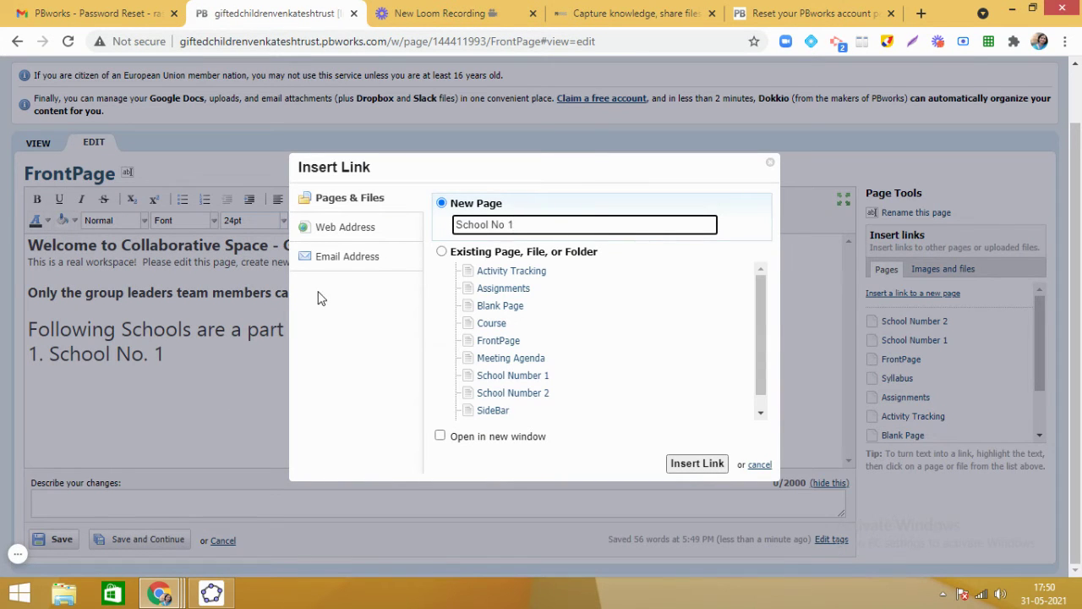
click(526, 377)
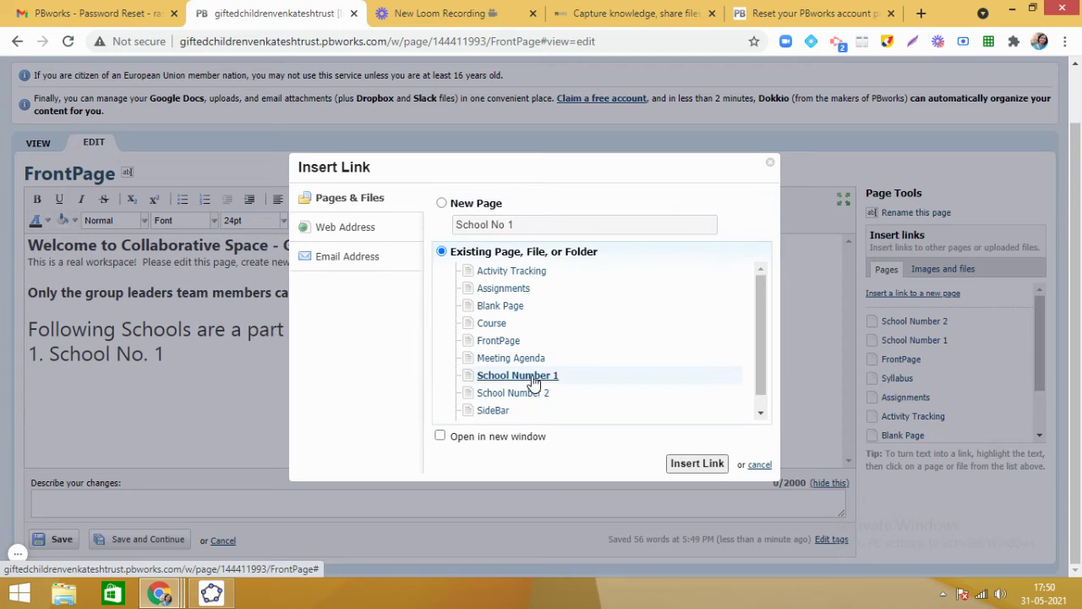
click(710, 466)
click(440, 408)
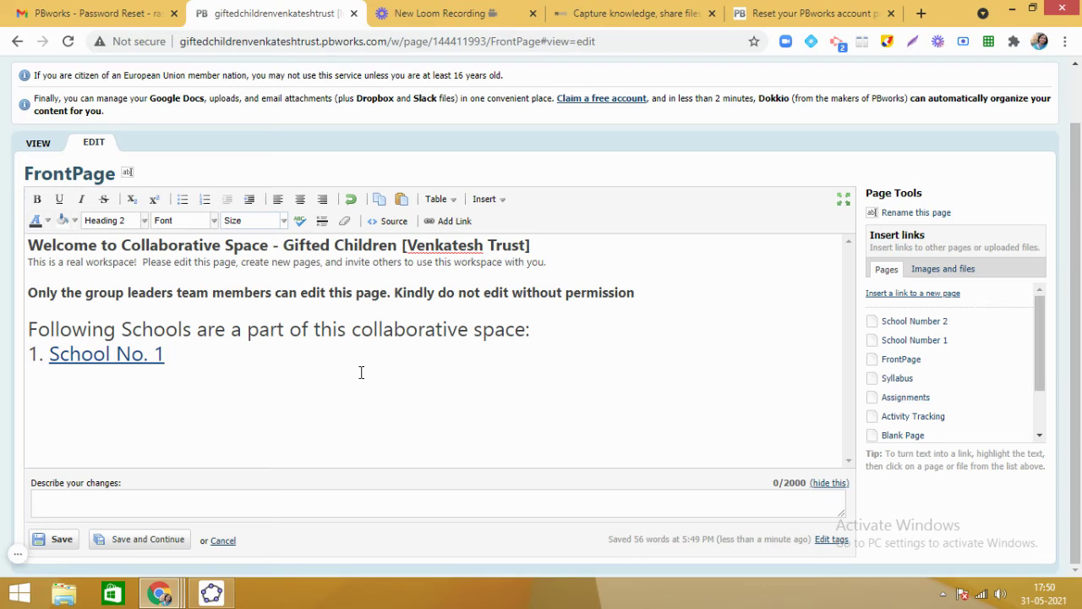
Add '2. School No. 2' on a new line below the first school.
text(2.)
key(BackSpace)
key(BackSpace)
key(BackSpace)
key(Return)
text(2. Scho)
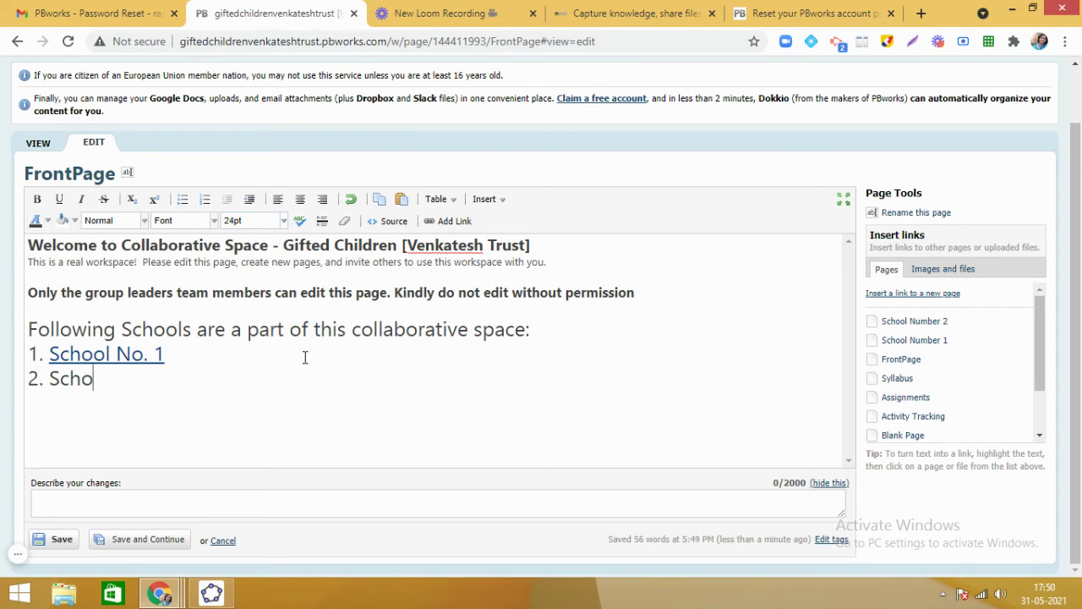
text(ol No. 2)
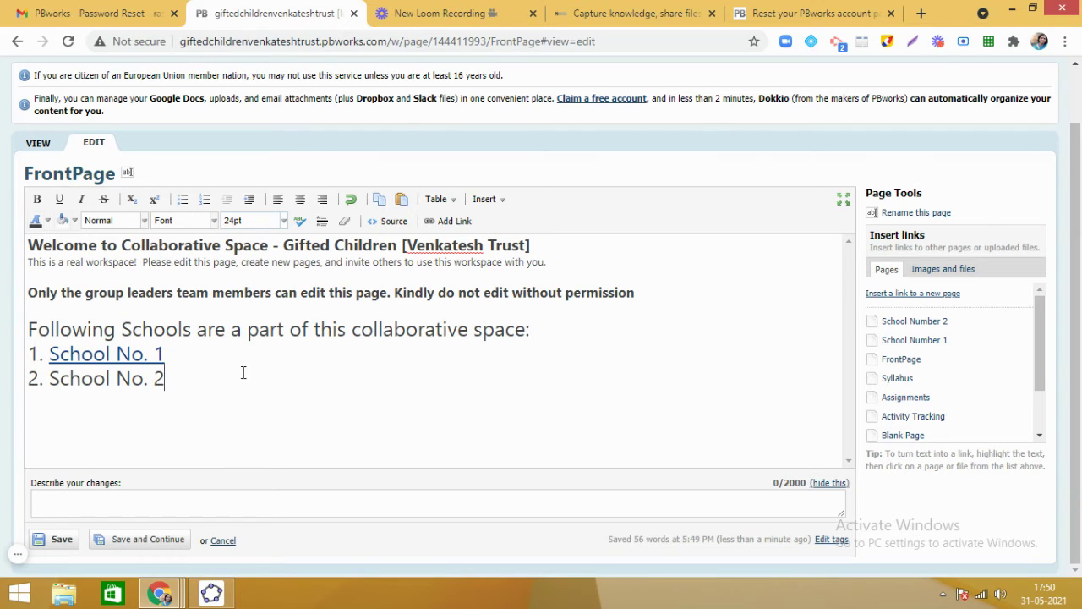
Link the text 'School No. 2' to the existing School Number 2 page.
drag(48, 379, 173, 389)
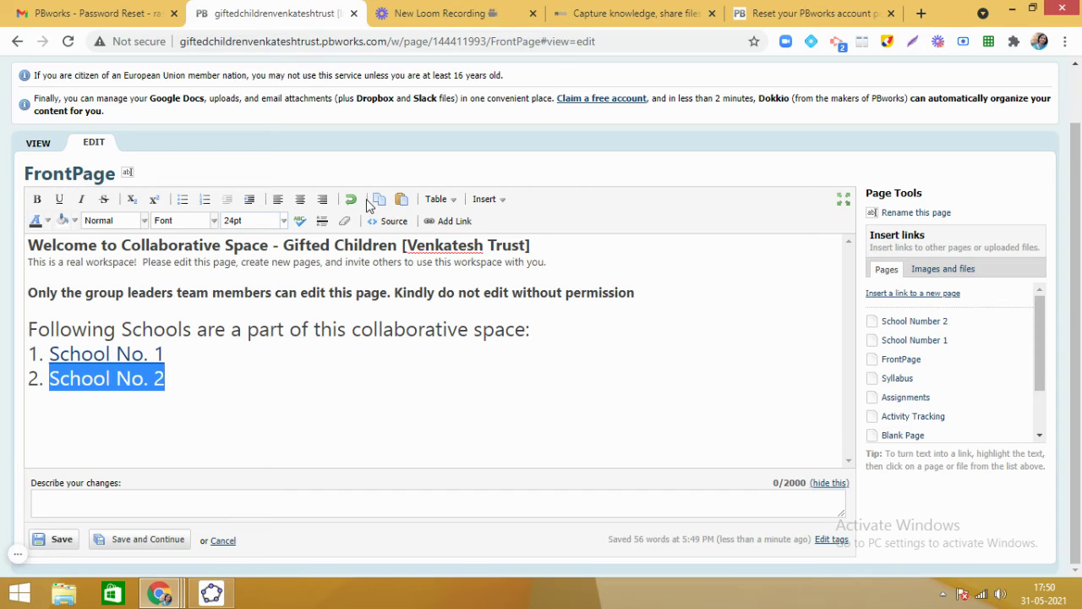
click(442, 222)
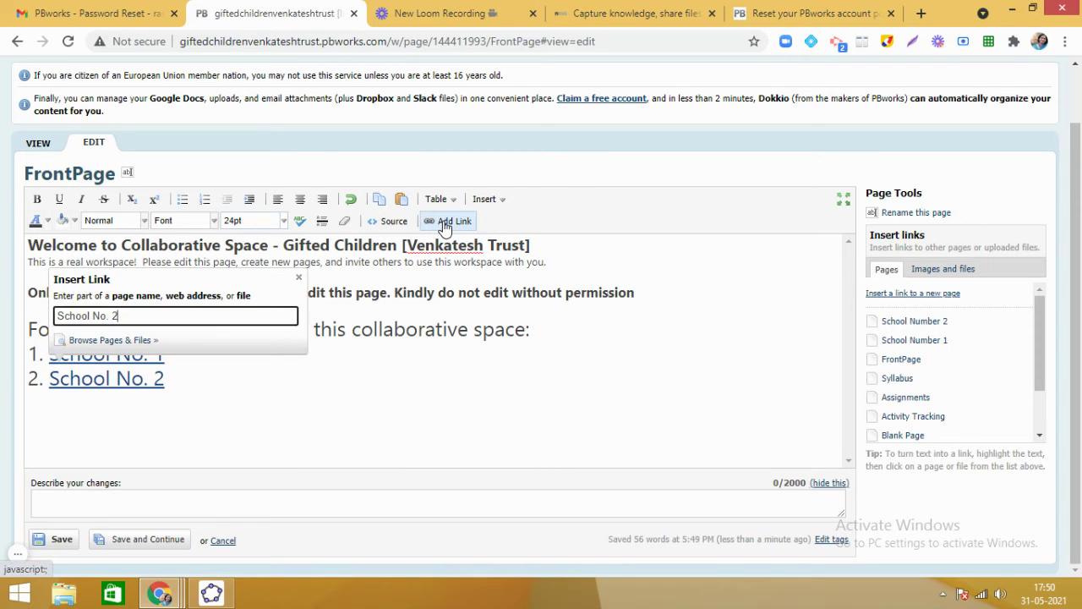
click(110, 340)
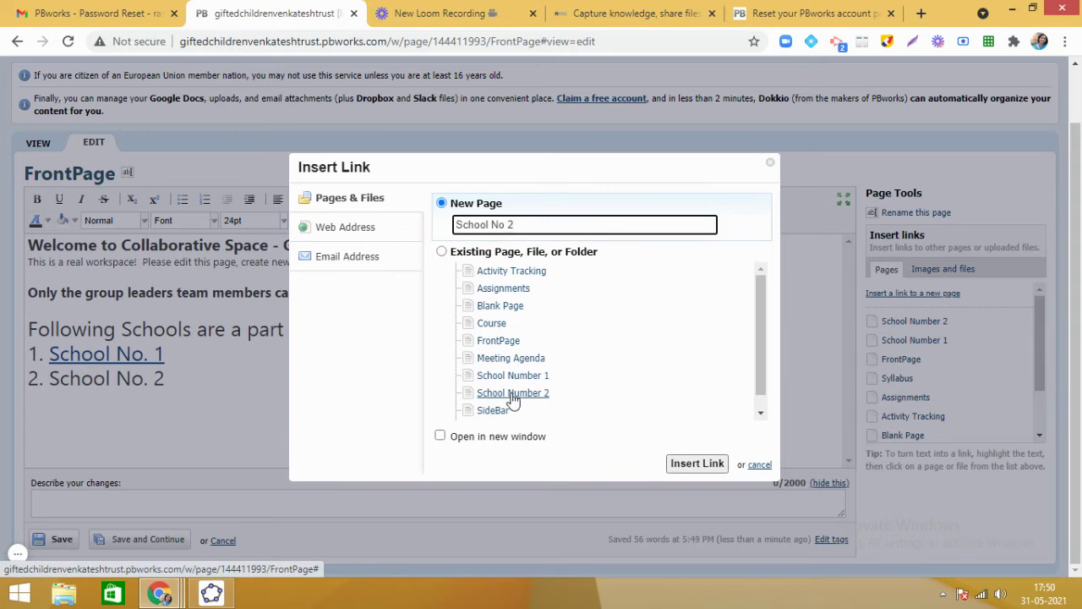
click(512, 394)
click(705, 463)
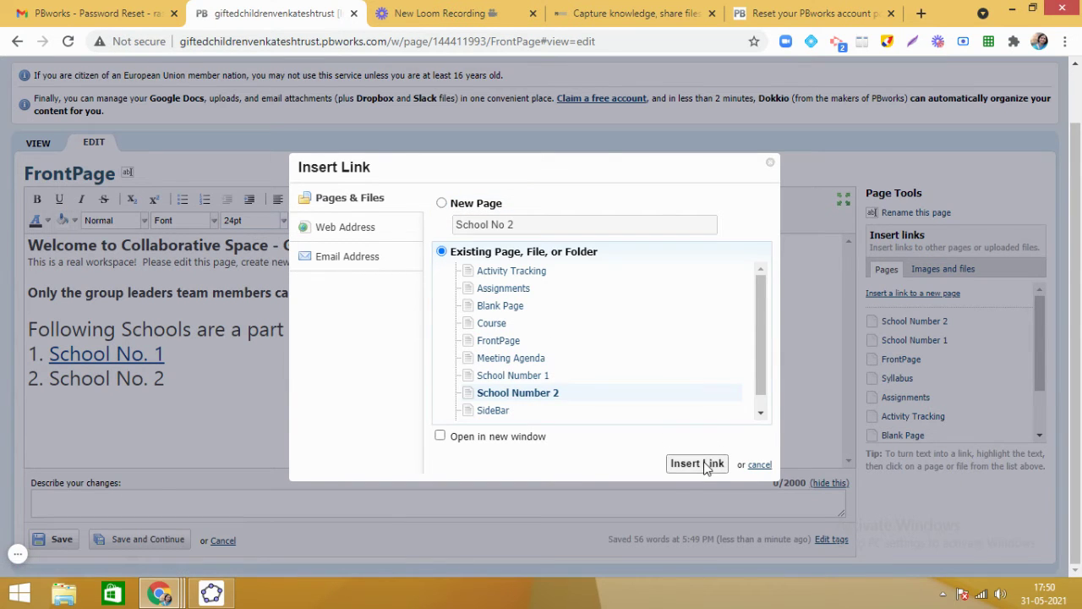
click(575, 399)
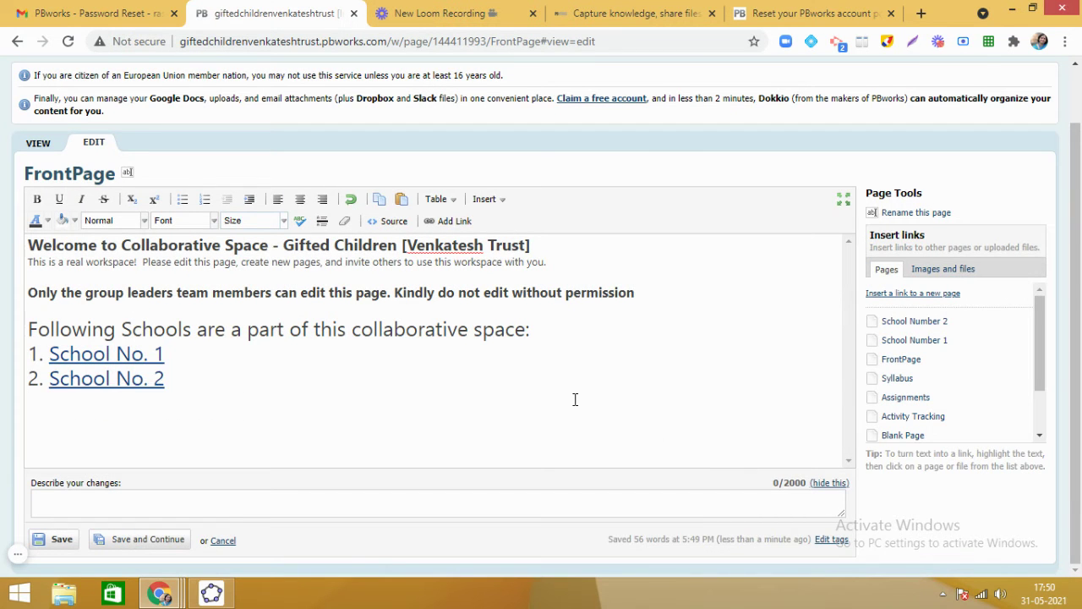
Save the FrontPage and review the published list with both school links.
click(62, 541)
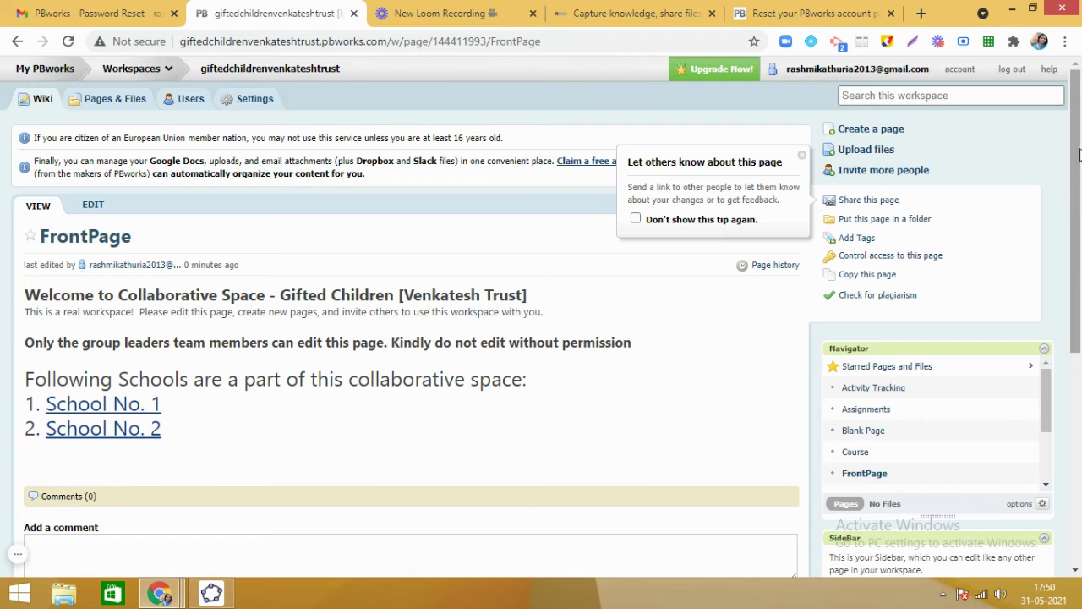
drag(1077, 153, 1078, 218)
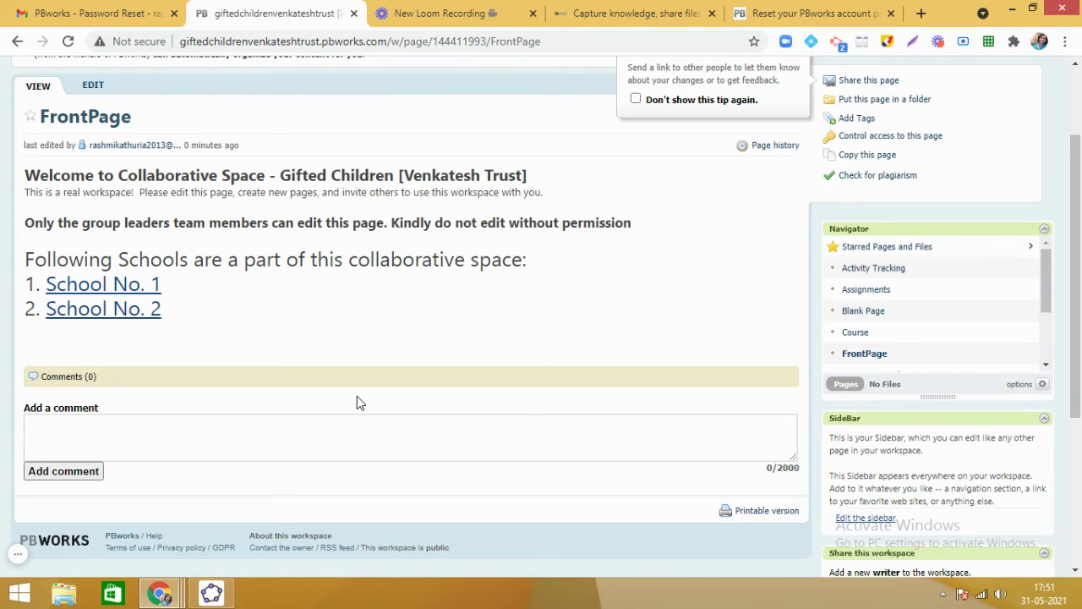
drag(1075, 279, 1076, 224)
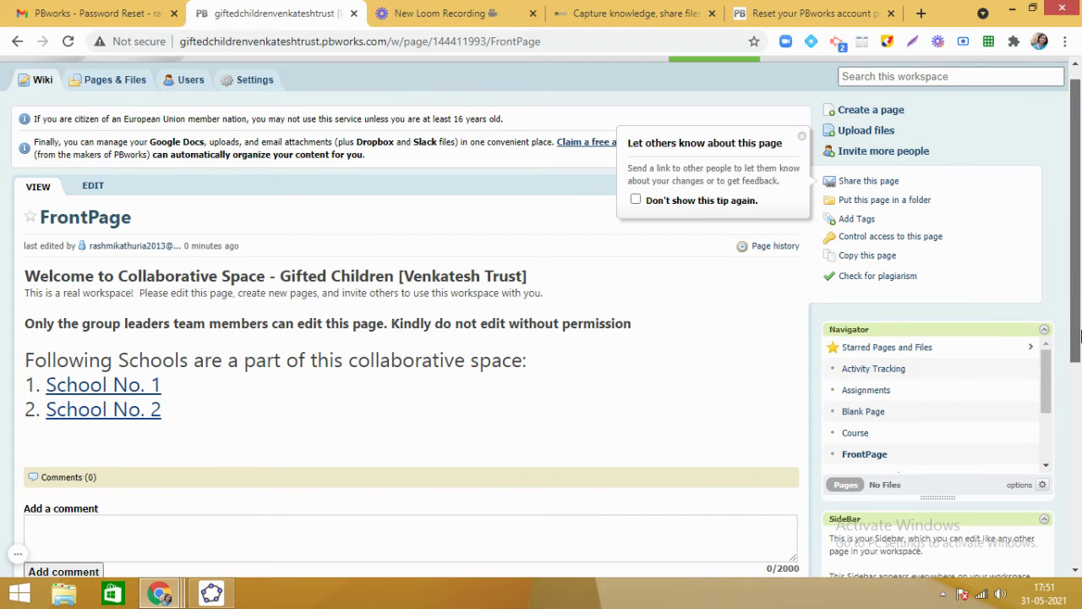
scroll(1079, 337, up, 1)
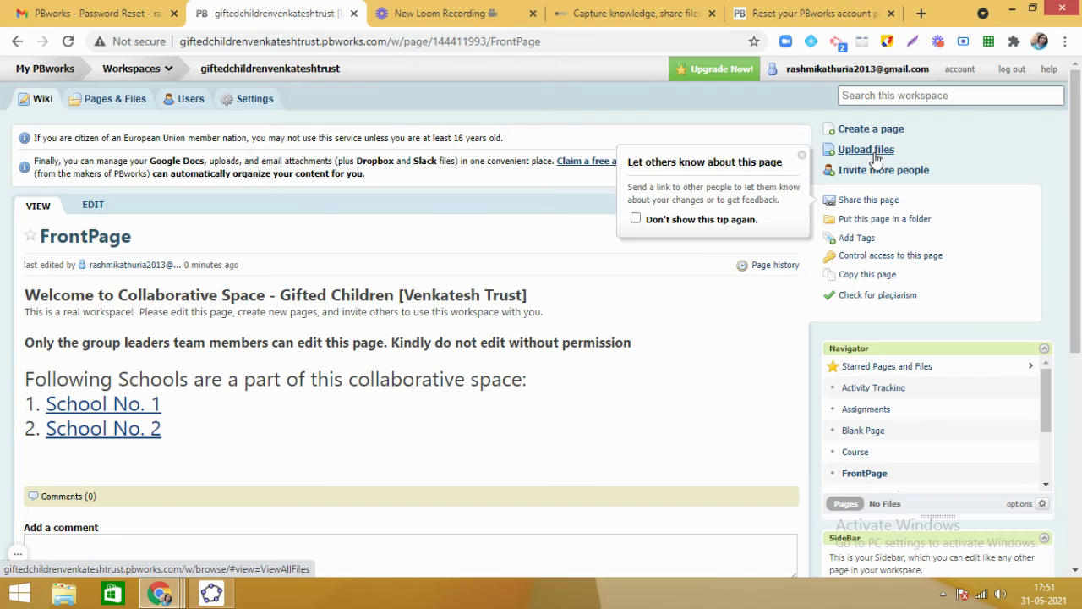
click(870, 151)
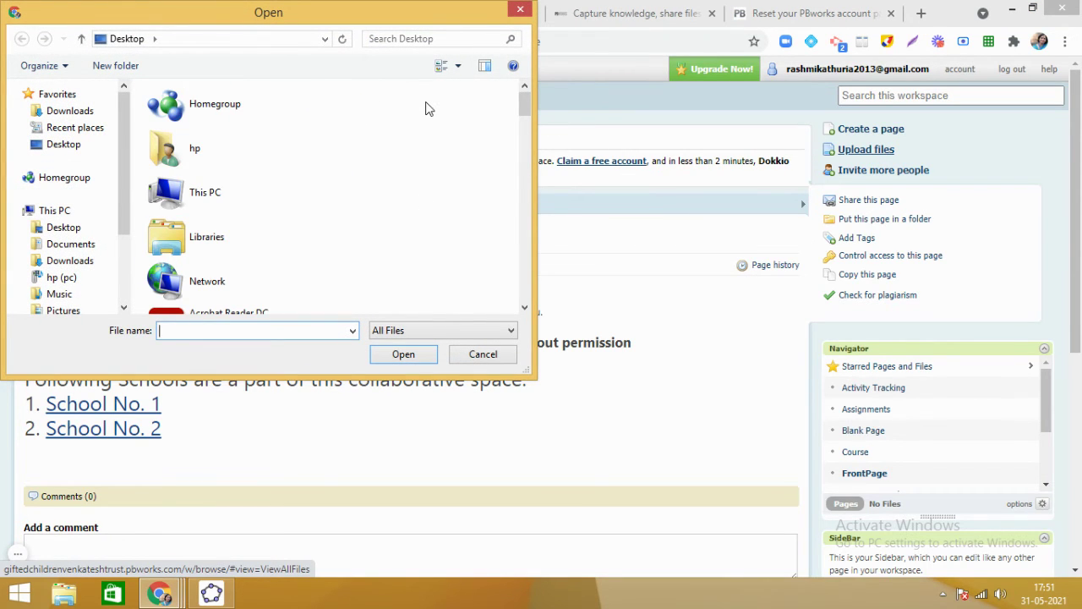
click(518, 10)
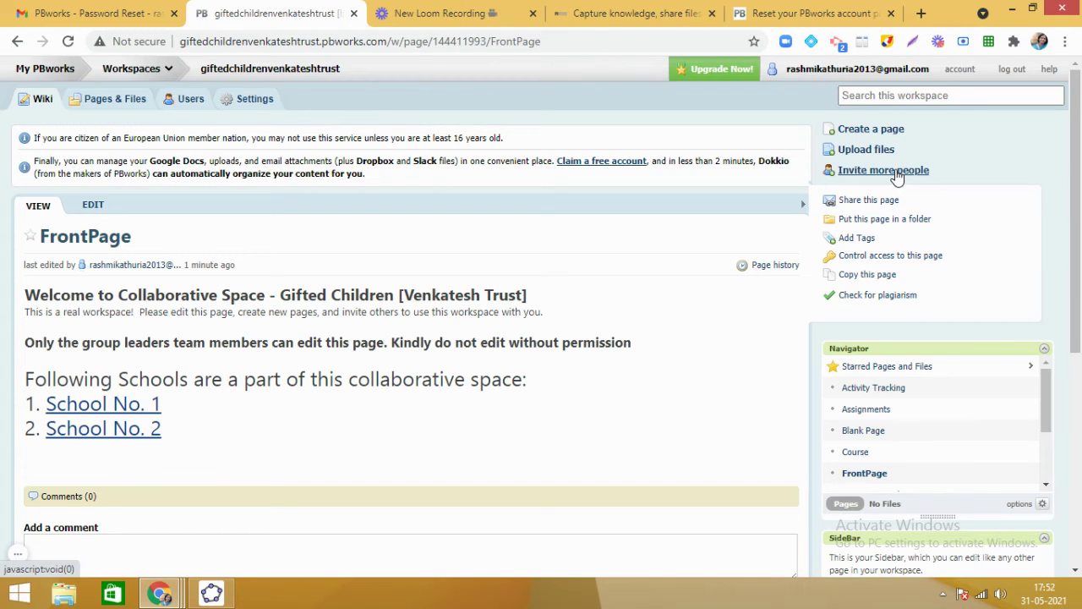
Invite a new user by entering their e-mail address, with Editor permission level.
click(904, 171)
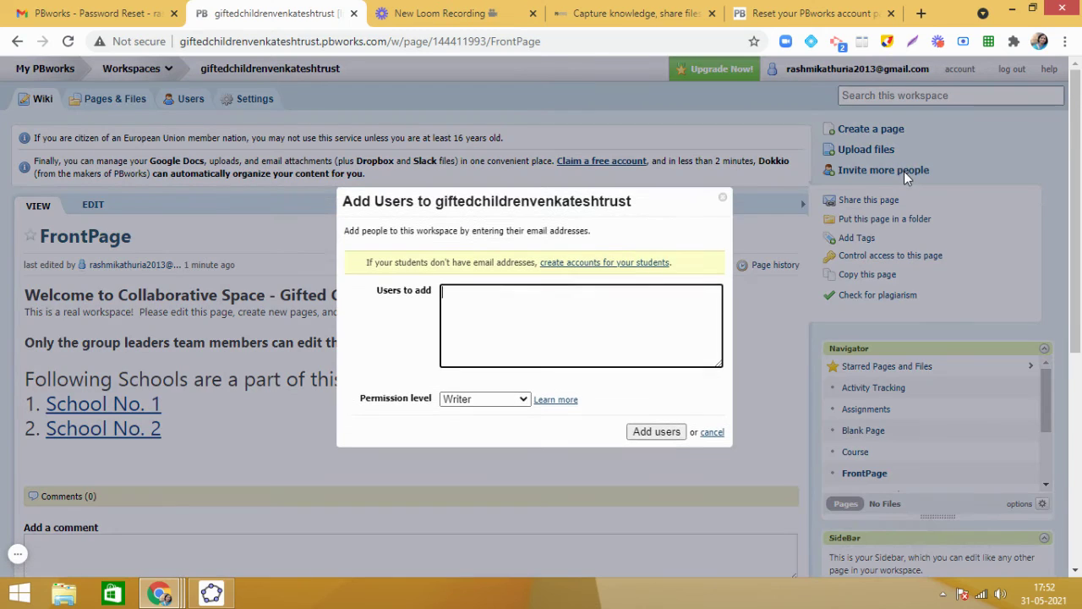
click(513, 300)
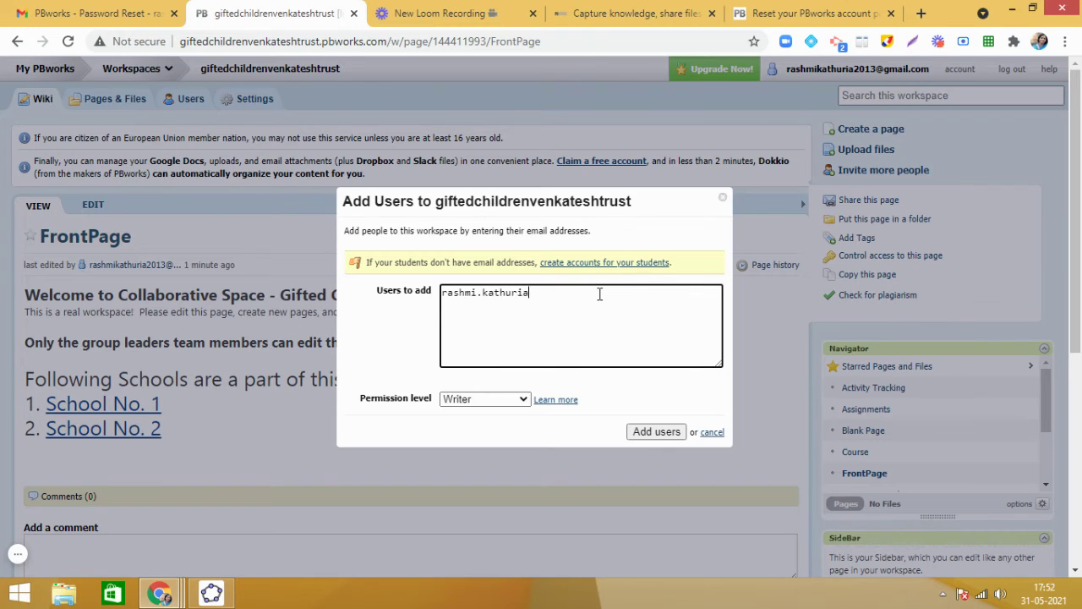
click(523, 402)
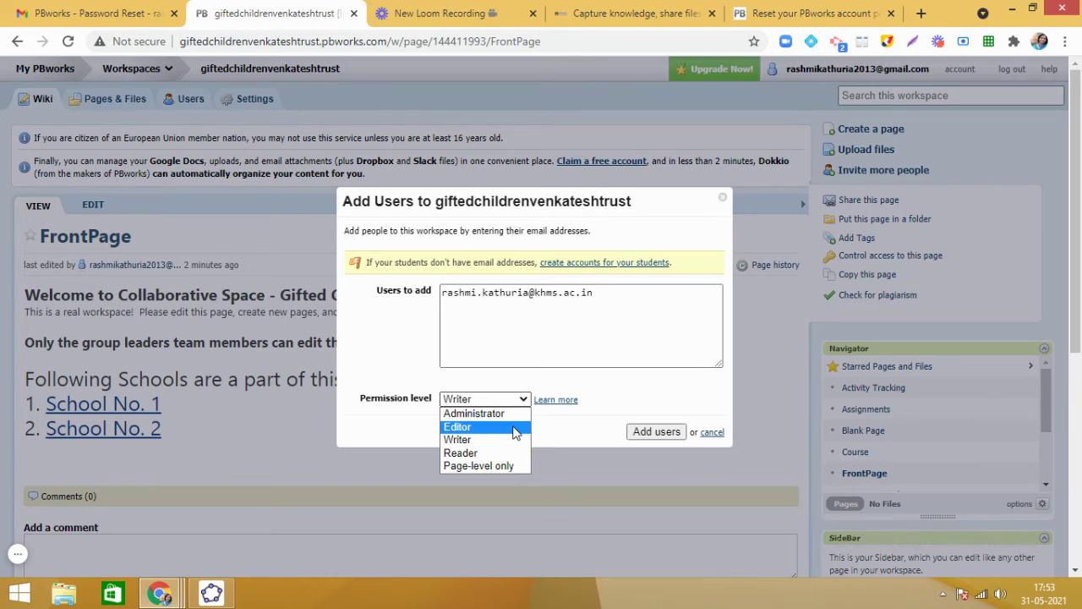
click(514, 430)
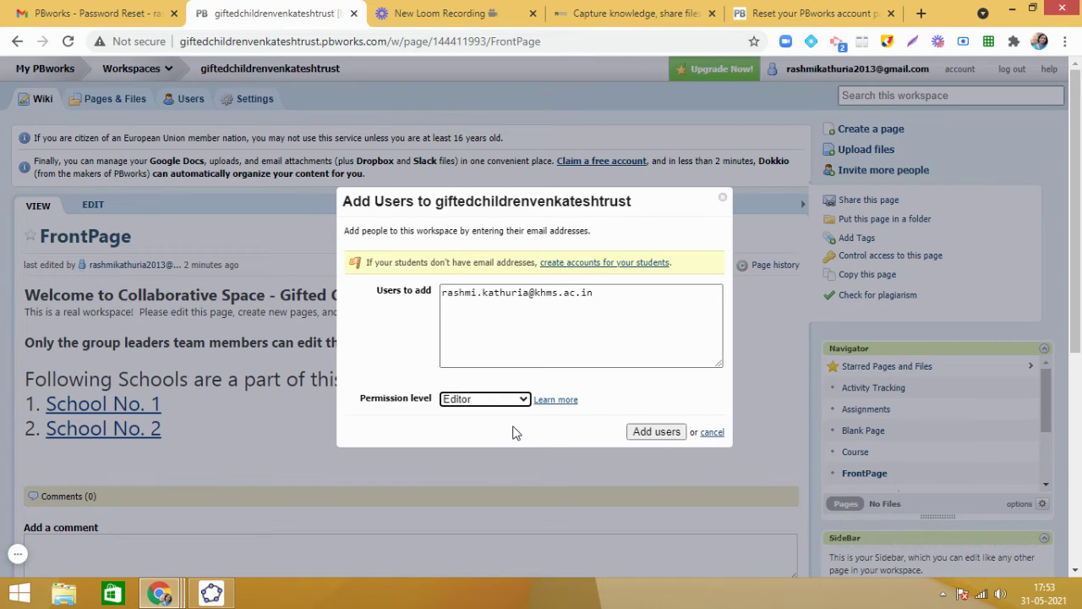
click(668, 430)
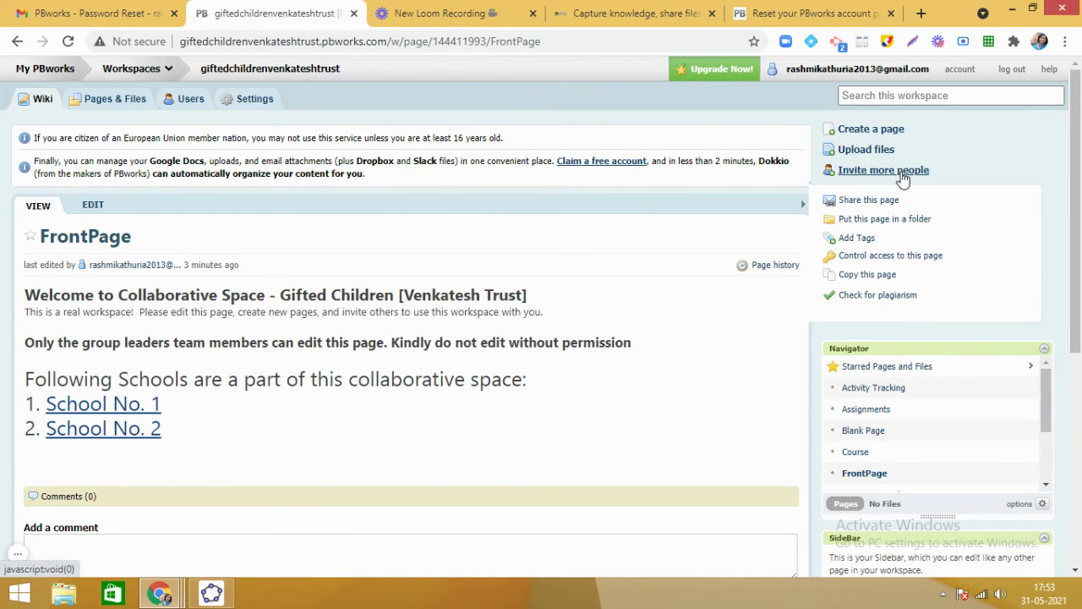
In Pages & Files, try adding a 'School No. 1' folder and discard the rejected name.
click(118, 99)
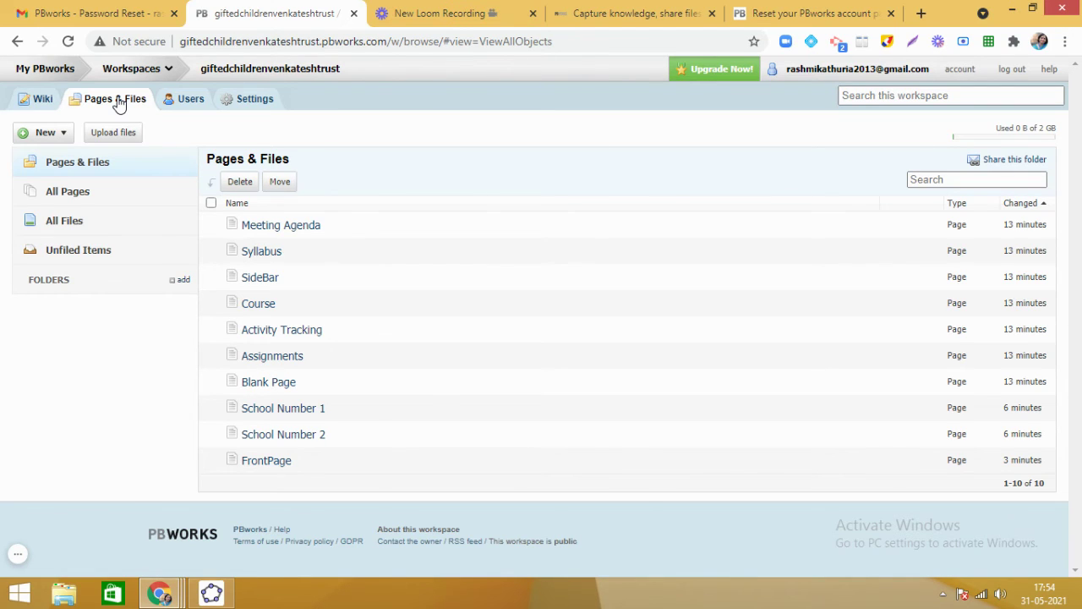
click(180, 282)
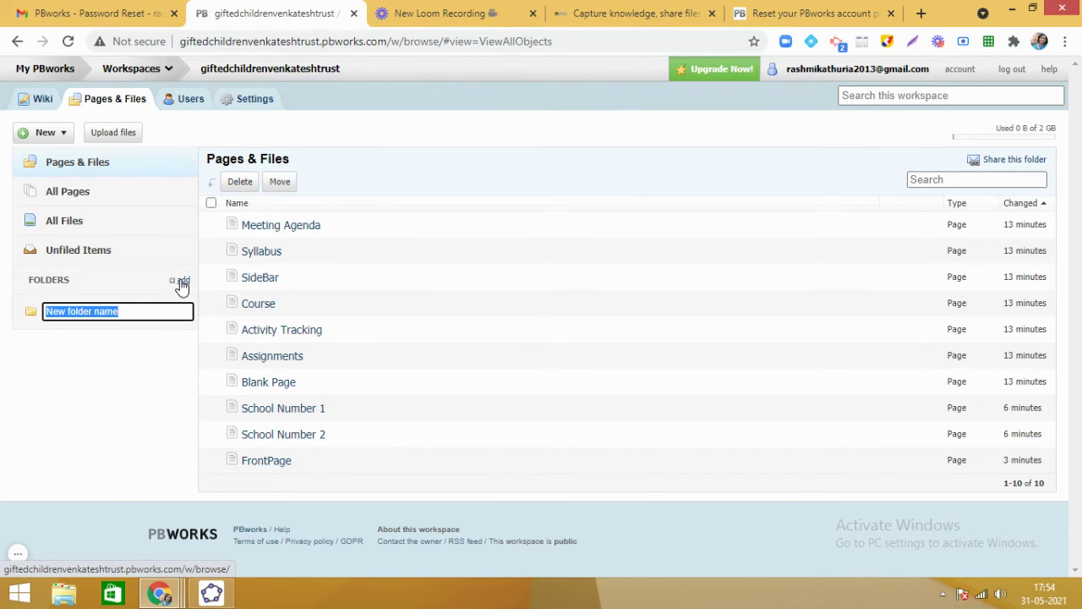
text(School )
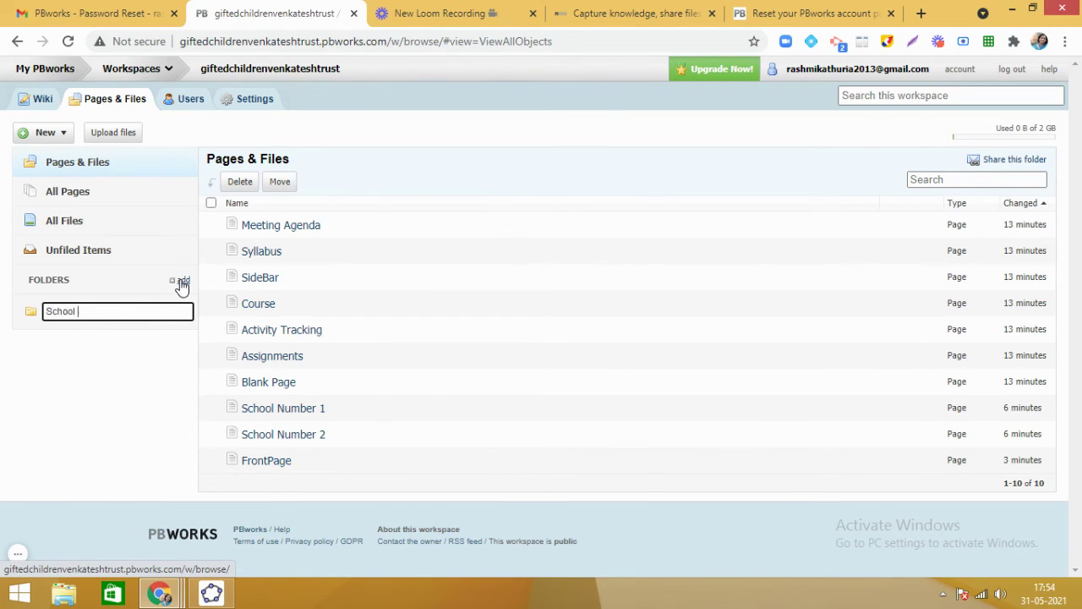
text(No. 1)
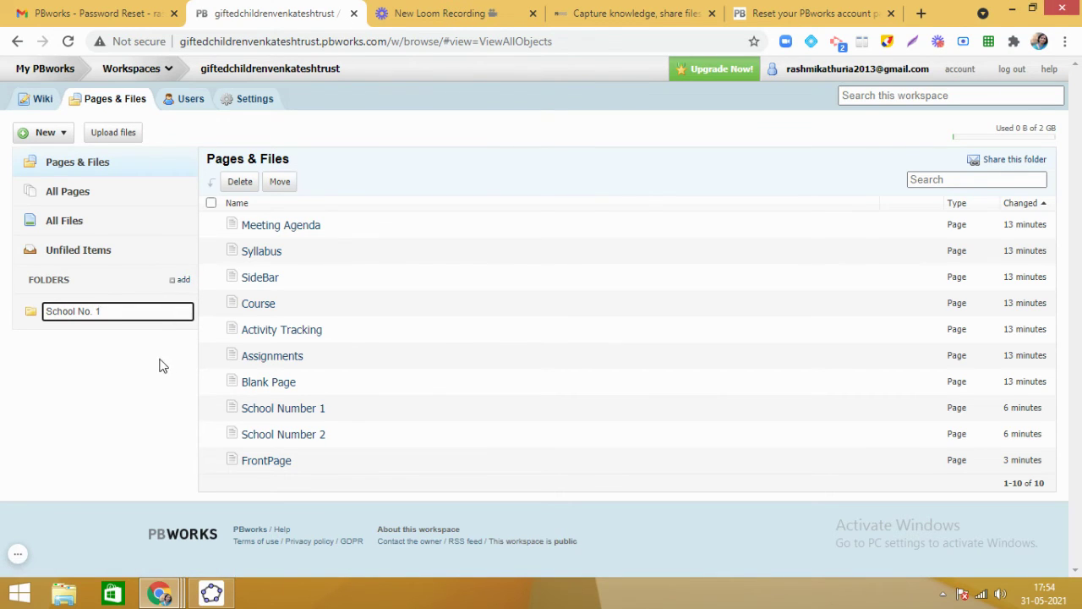
key(Return)
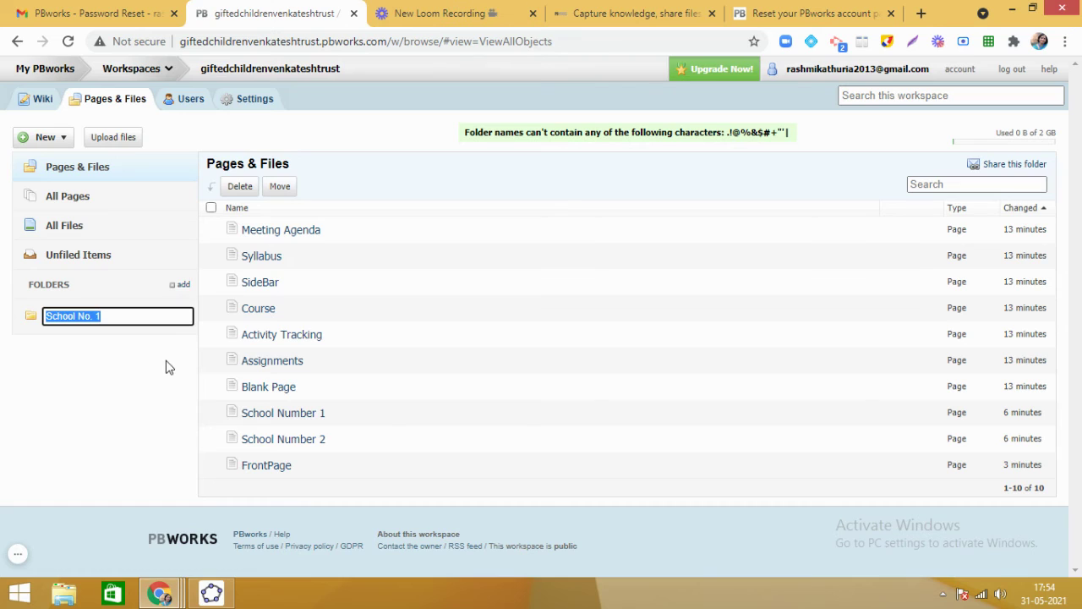
click(184, 291)
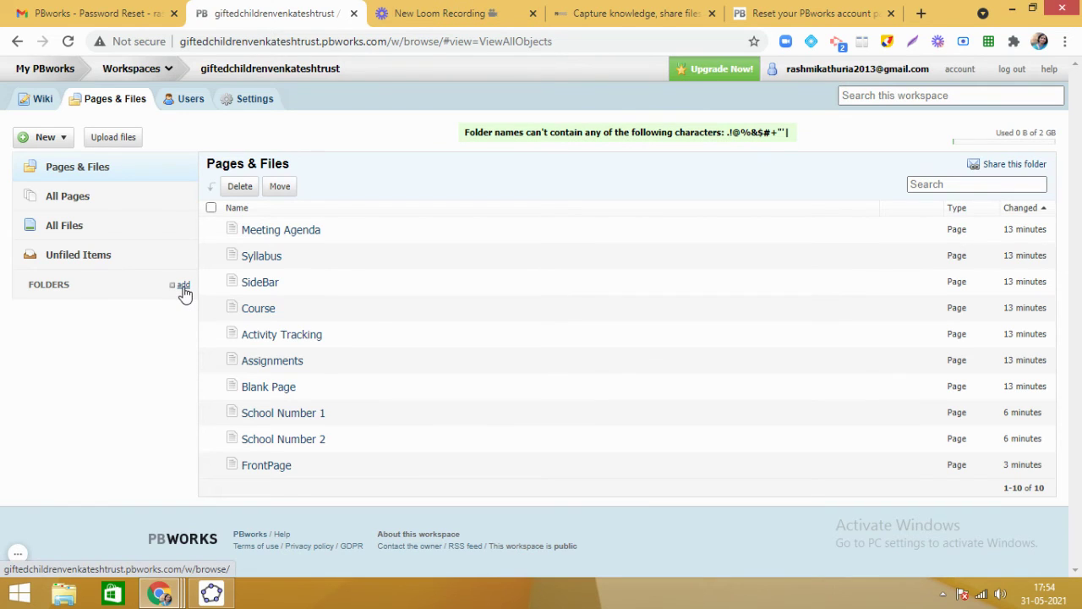
Retry the 'School No. 1' folder name, then discard it after another rejection.
click(184, 291)
text(Sc)
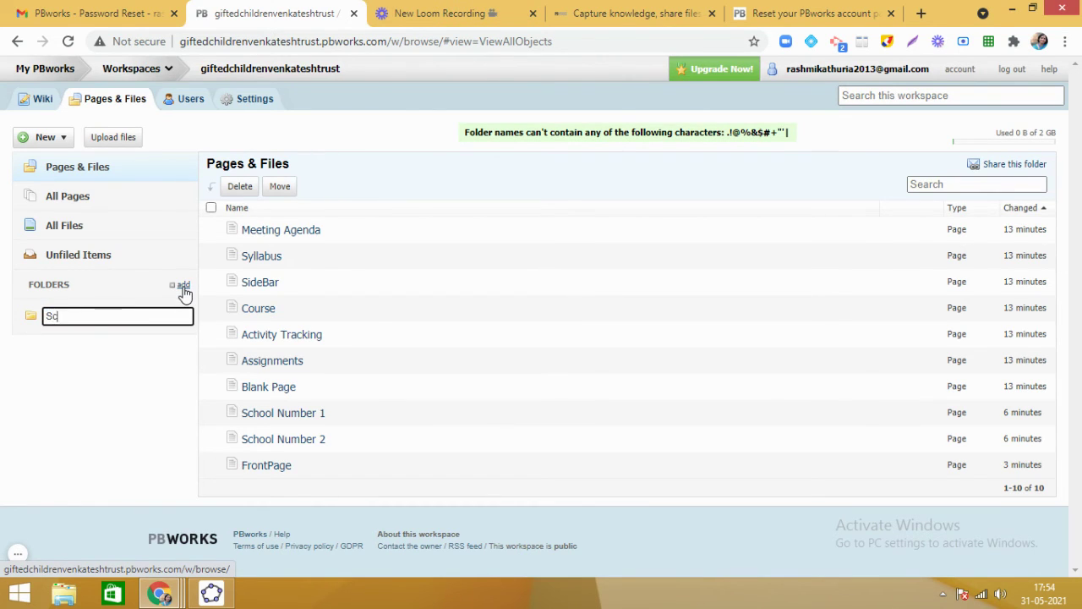
text(hool No. 1)
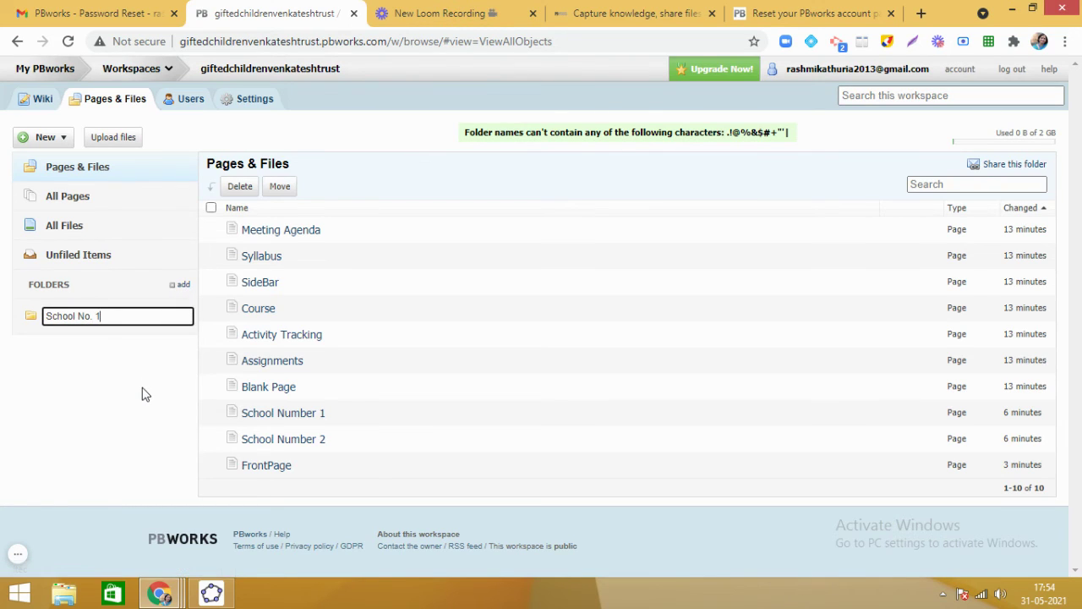
key(ctrl+a)
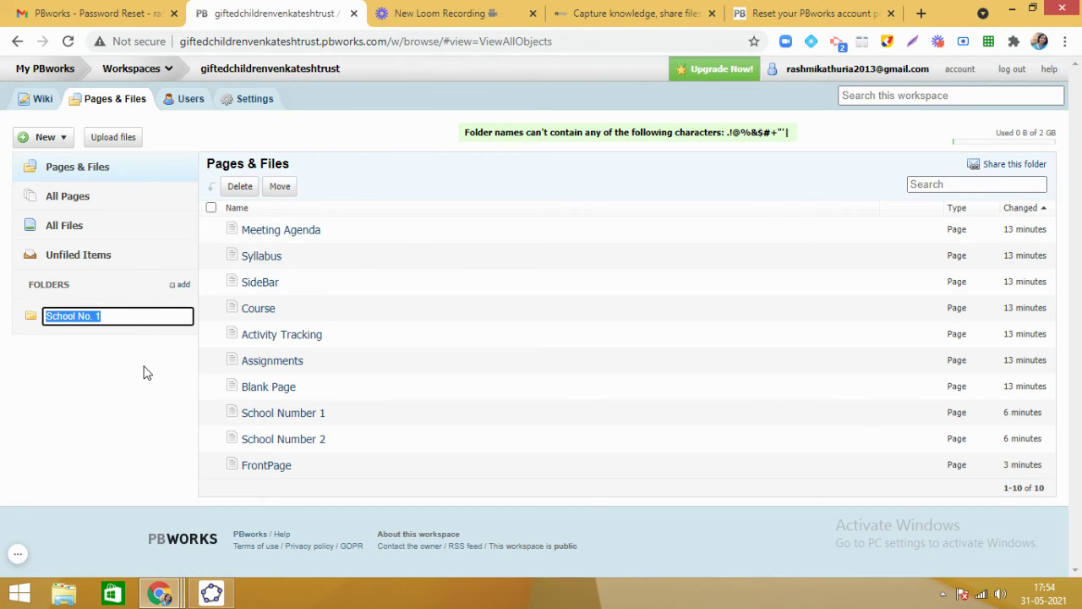
click(181, 287)
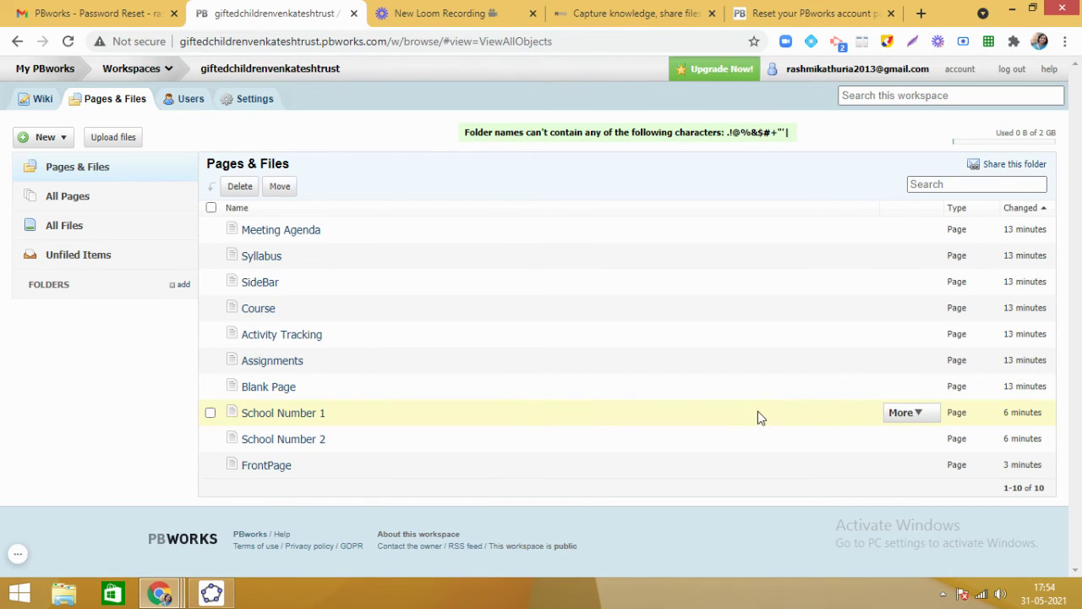
click(921, 409)
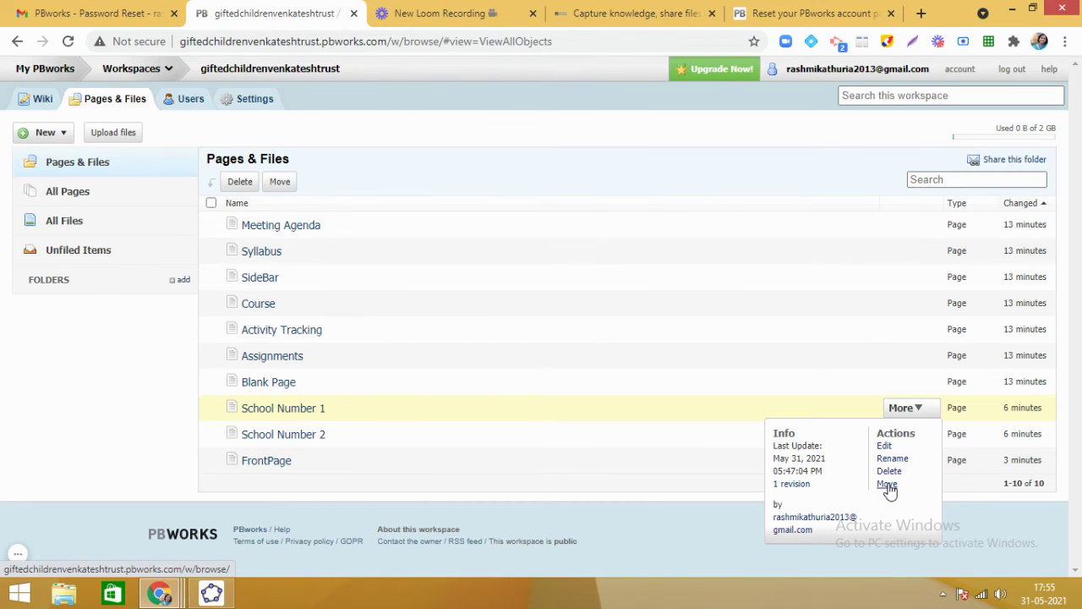
click(887, 485)
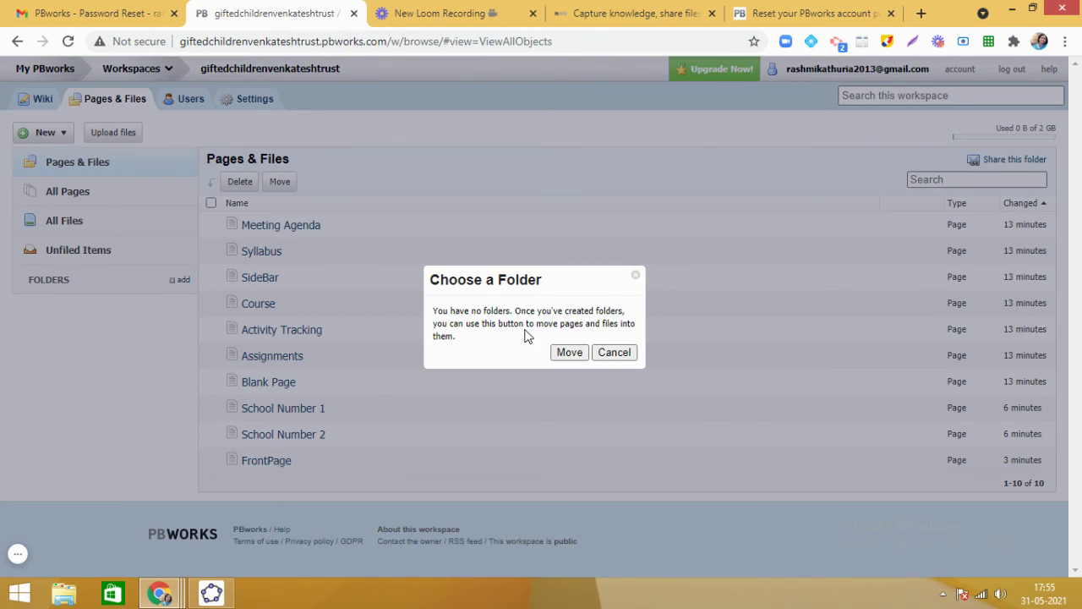
click(614, 352)
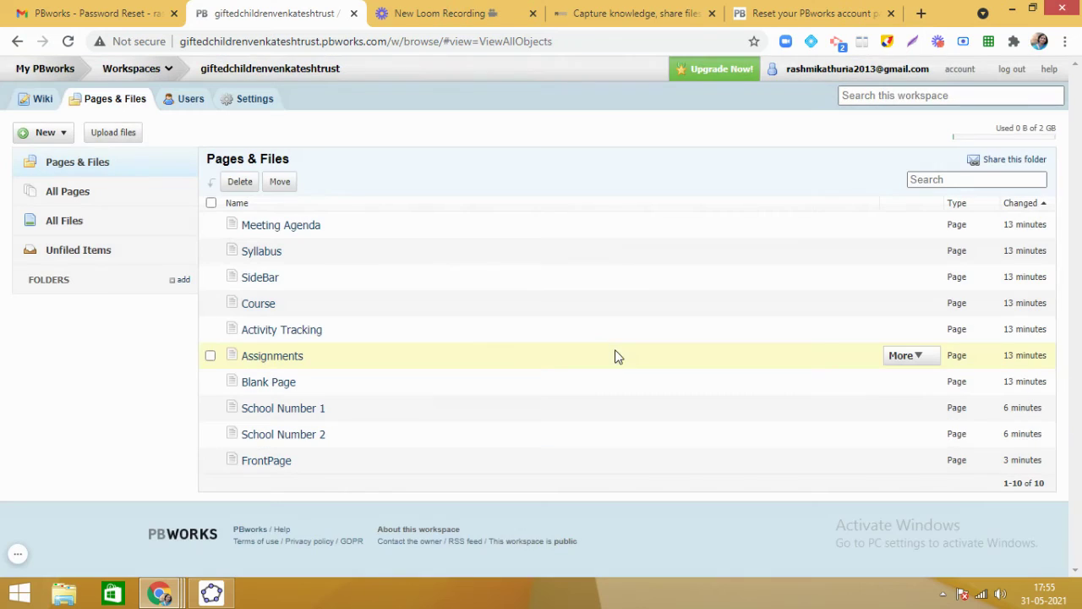
Create a 'School 1' folder, then a 'School 2' folder.
click(179, 284)
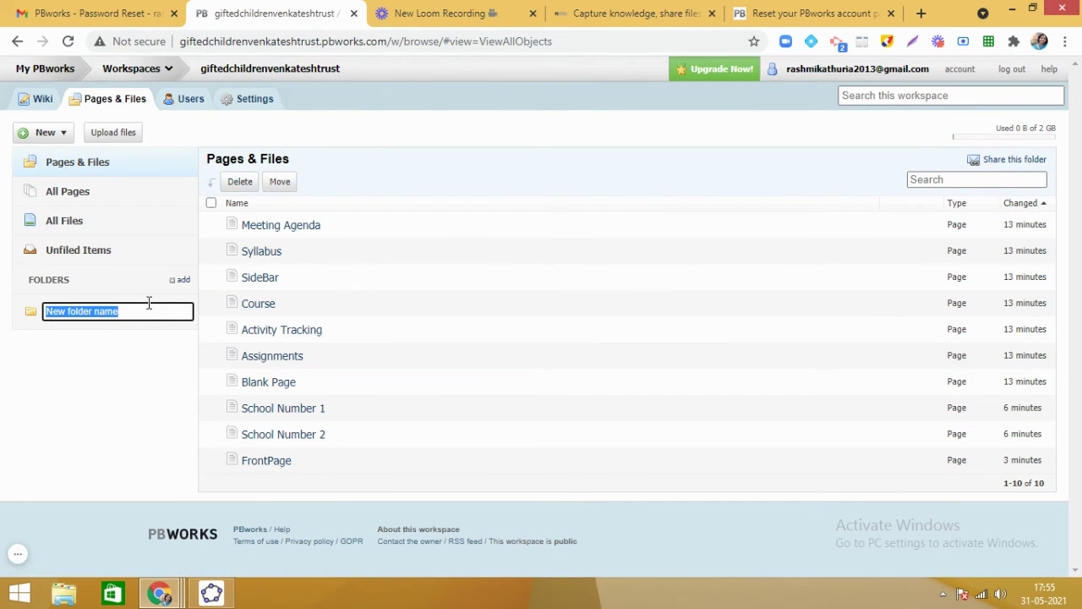
text(Sc)
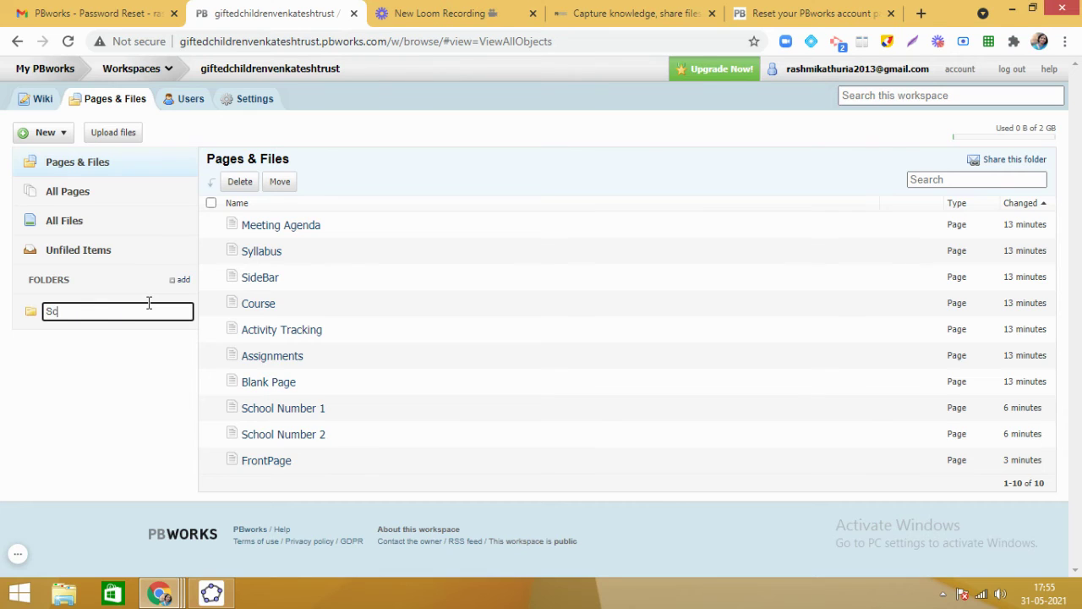
text(hool 1)
key(Return)
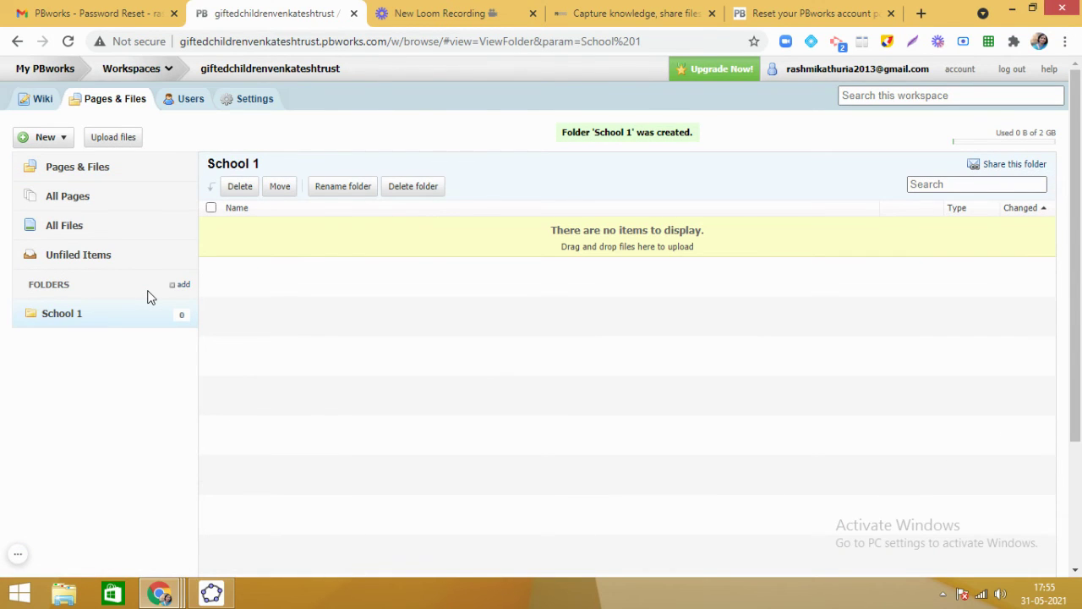
click(183, 286)
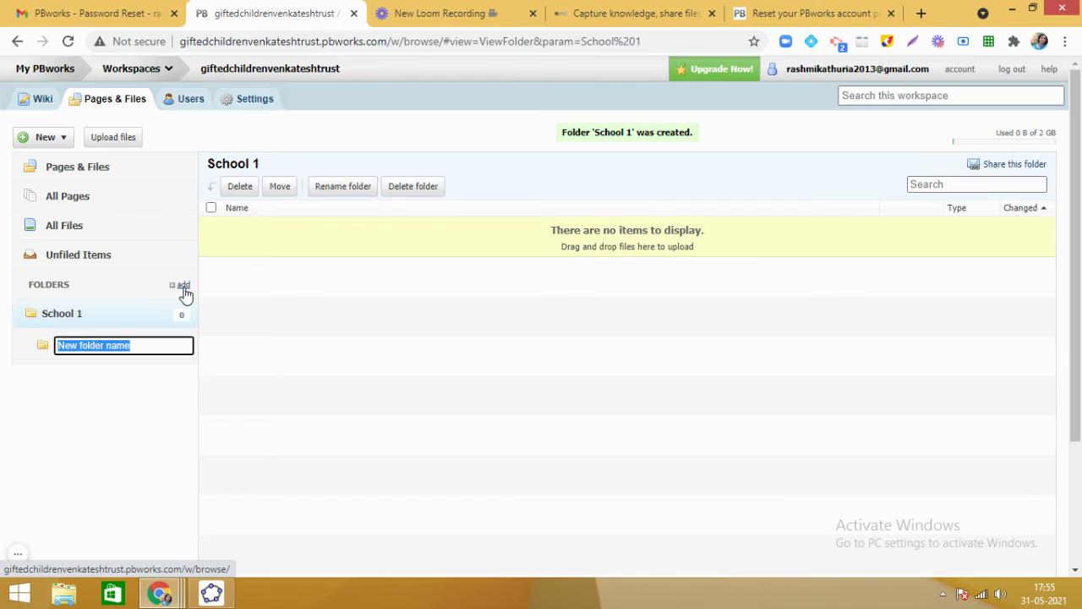
text(School 2)
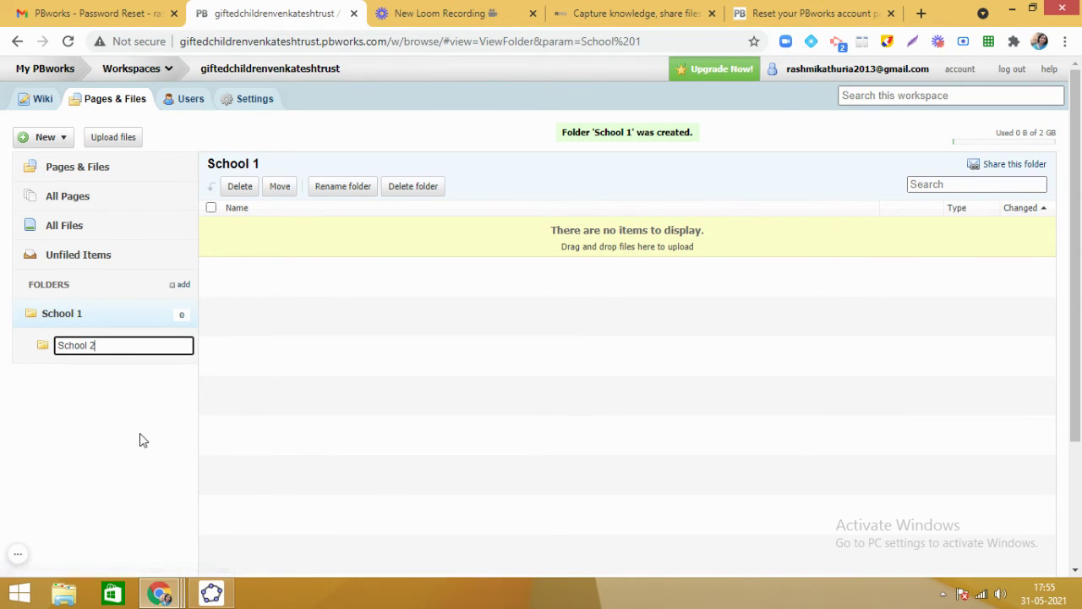
click(139, 433)
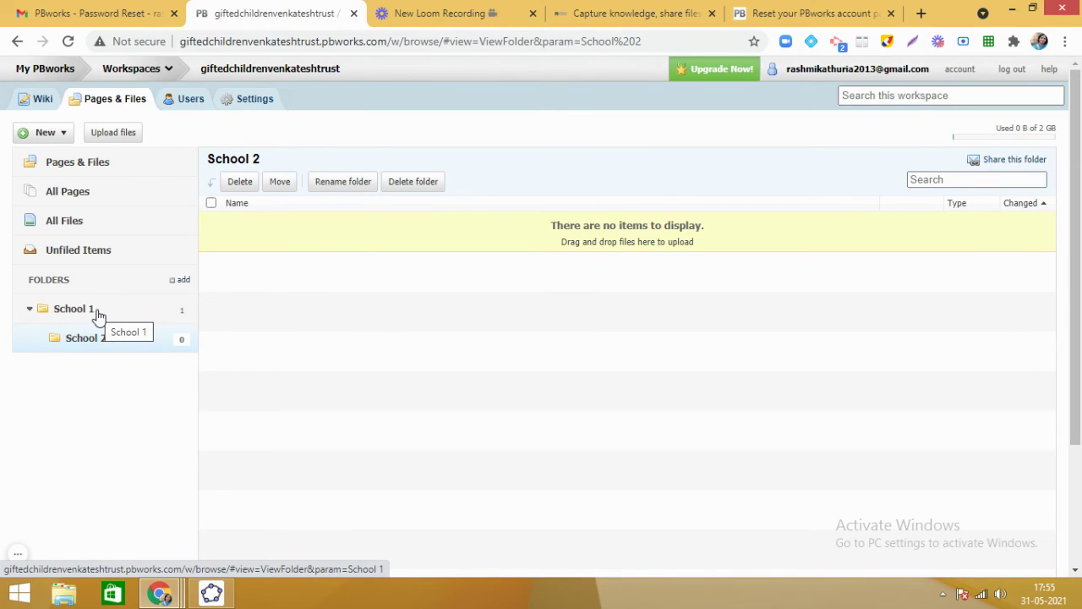
Move the School 2 folder into School 1 and start renaming it.
click(136, 345)
drag(137, 345, 2, 321)
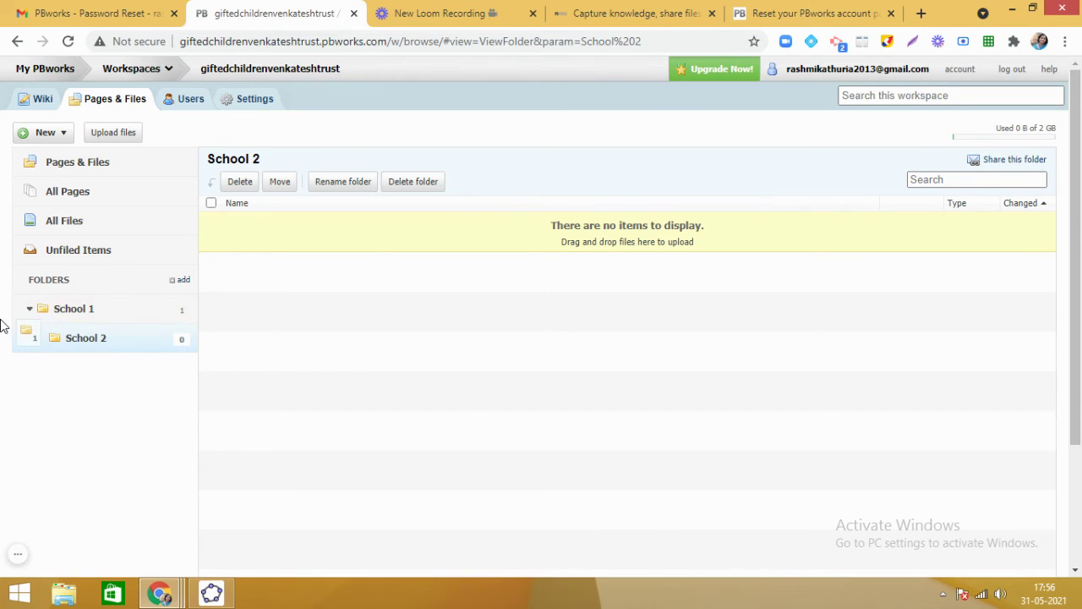
drag(59, 342, 3, 290)
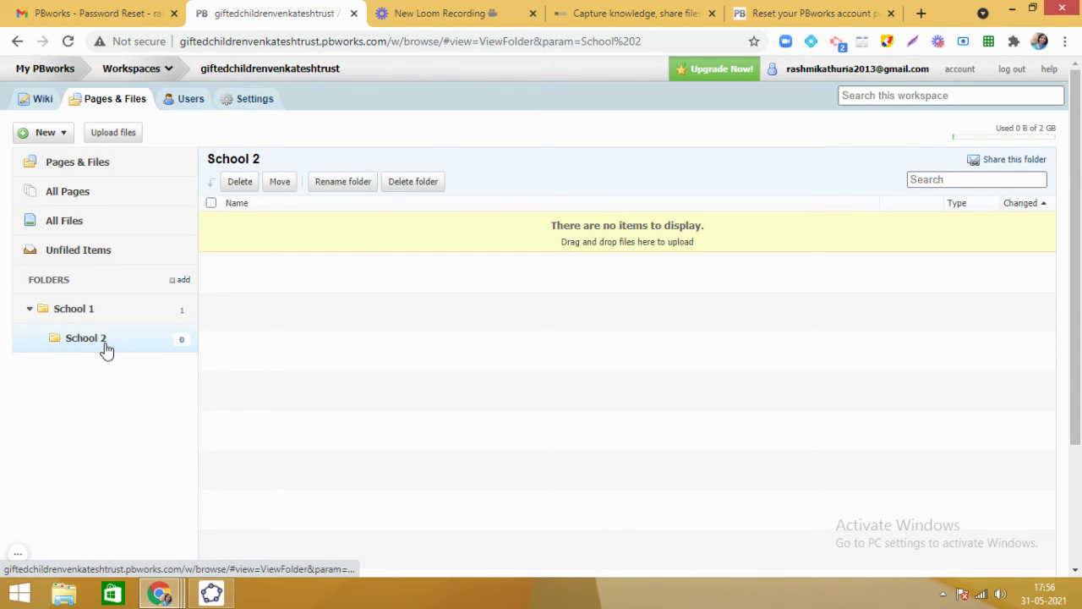
drag(105, 351, 56, 330)
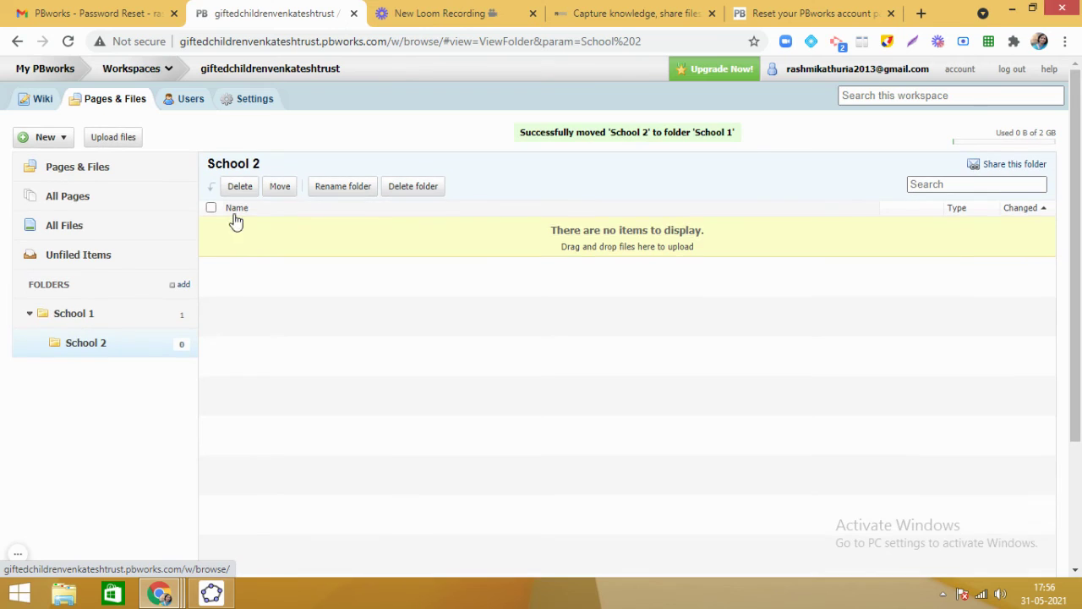
click(280, 187)
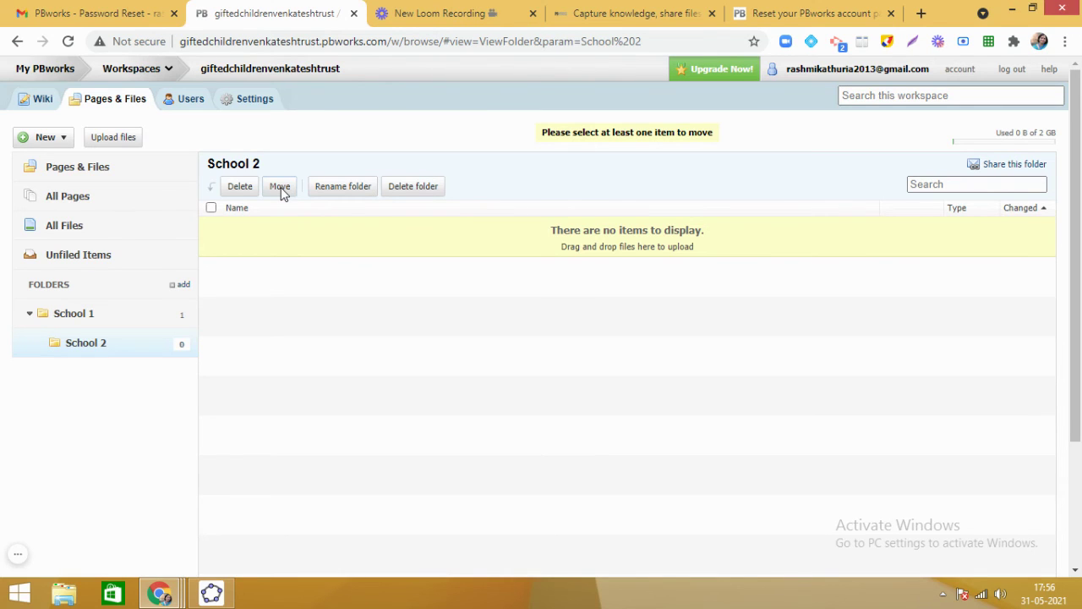
click(360, 190)
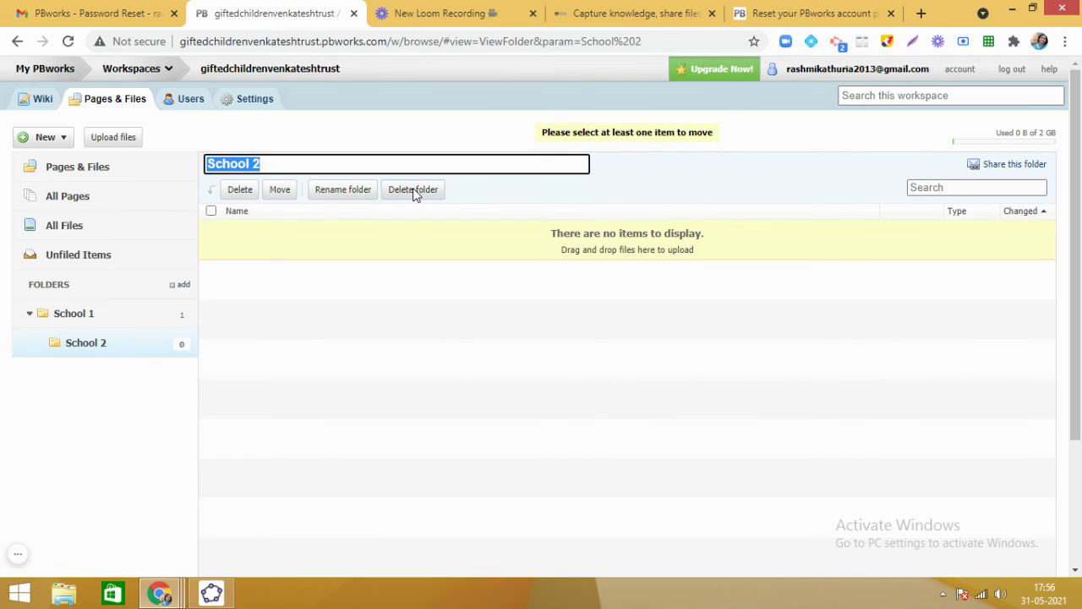
Rename the nested folder in School 1 from 'School 2' to 'Members of School 1'.
click(307, 163)
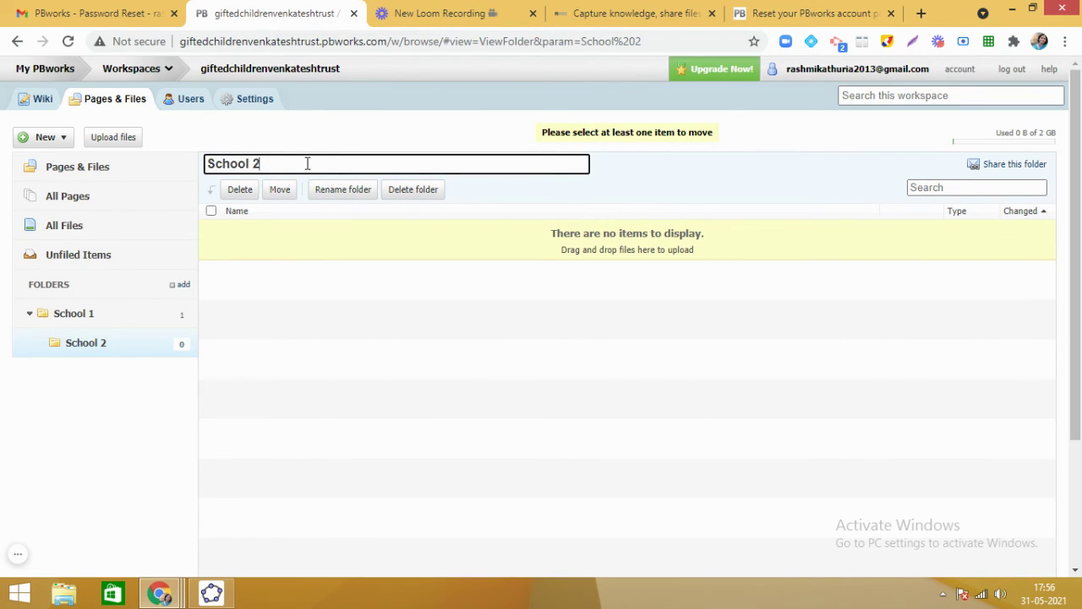
key(BackSpace)
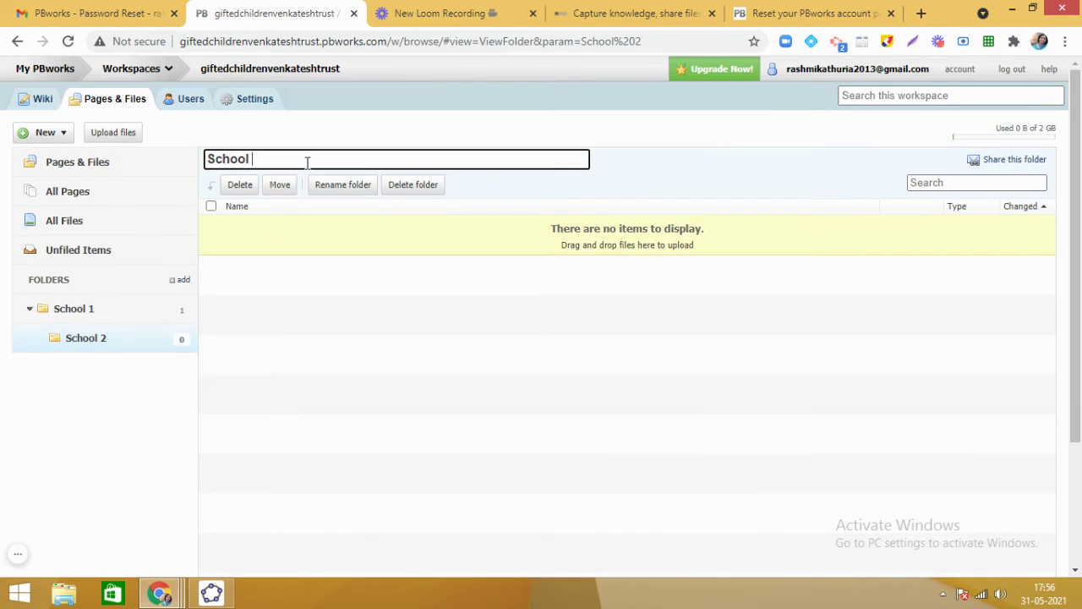
key(BackSpace)
key(BackSpace)
key(BackSpace)
key(BackSpace)
key(BackSpace)
key(BackSpace)
key(BackSpace)
text(Members of School 1)
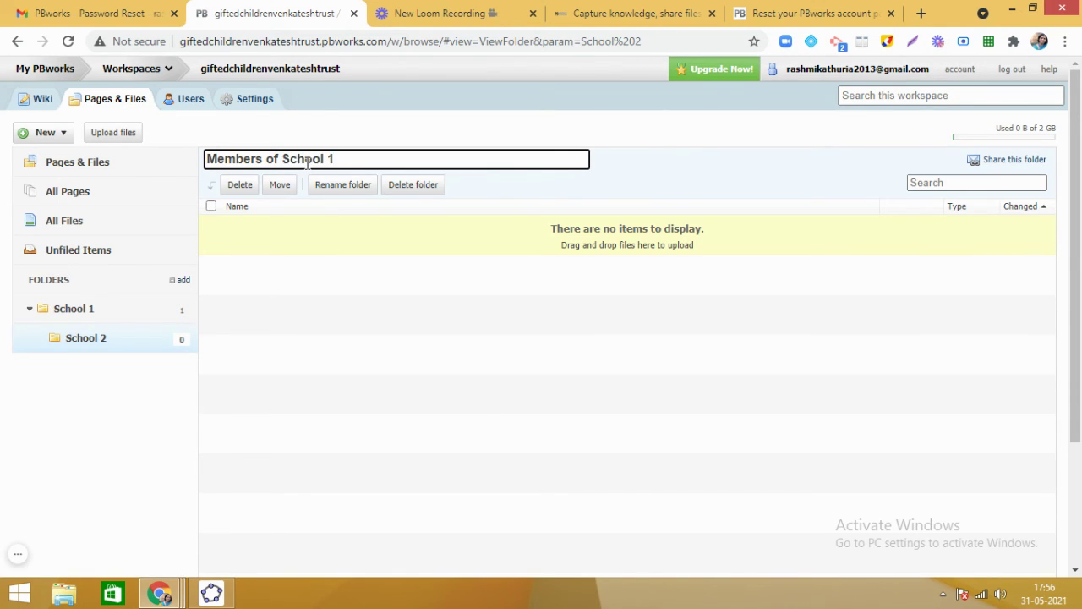
key(Return)
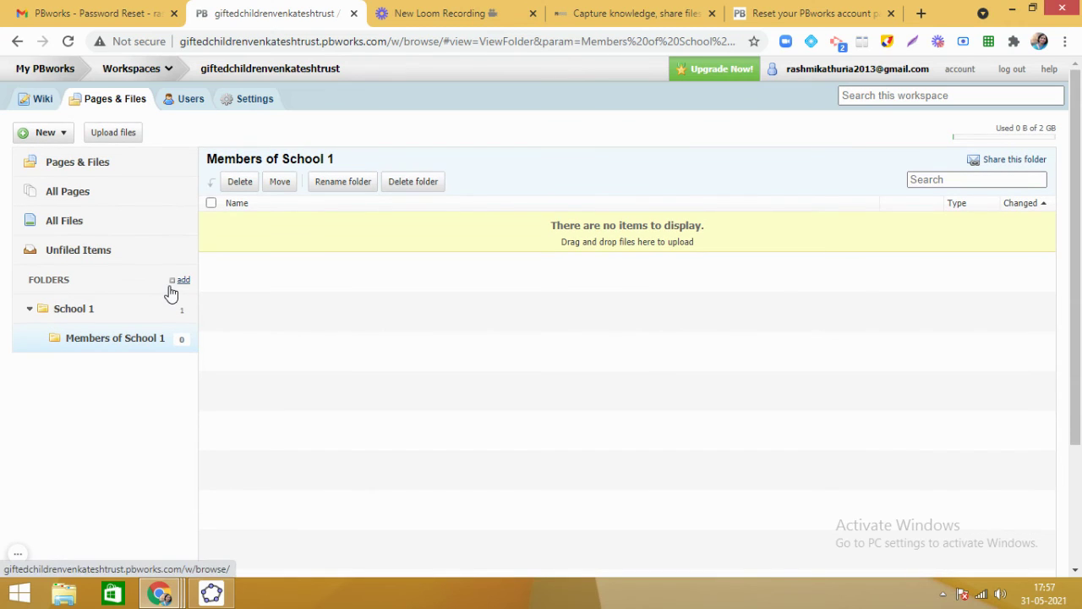
Collapse School 1 and add a separate top-level folder named 'School 2'.
click(28, 311)
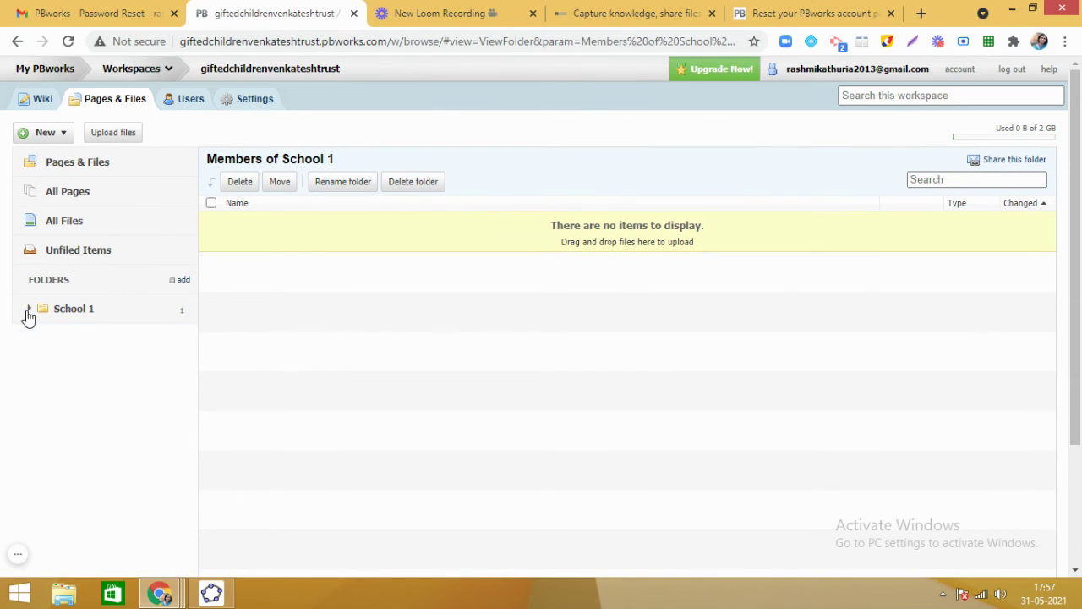
click(184, 281)
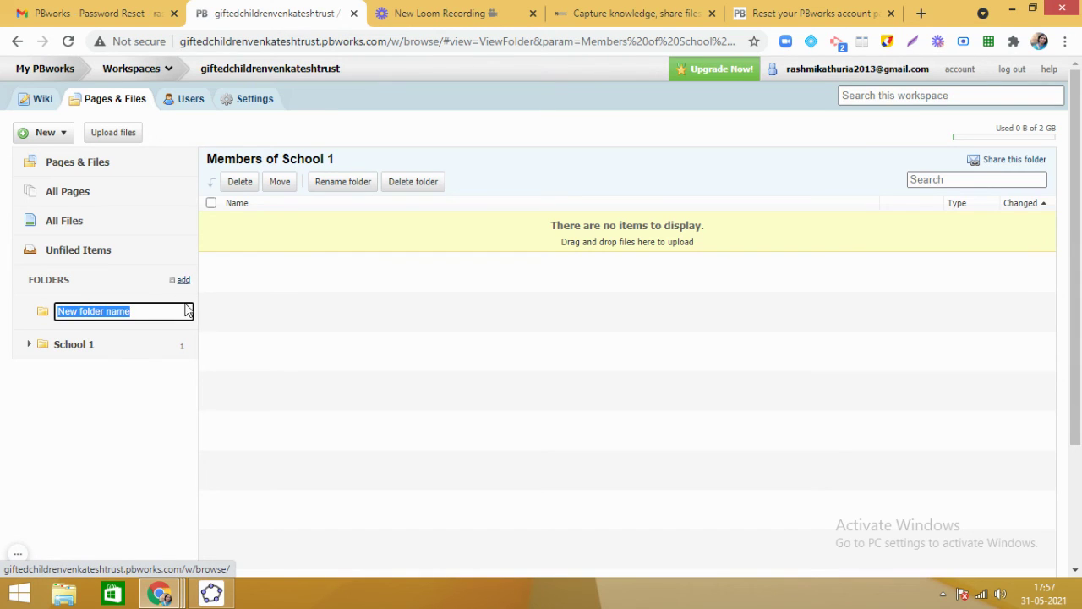
text(School 2)
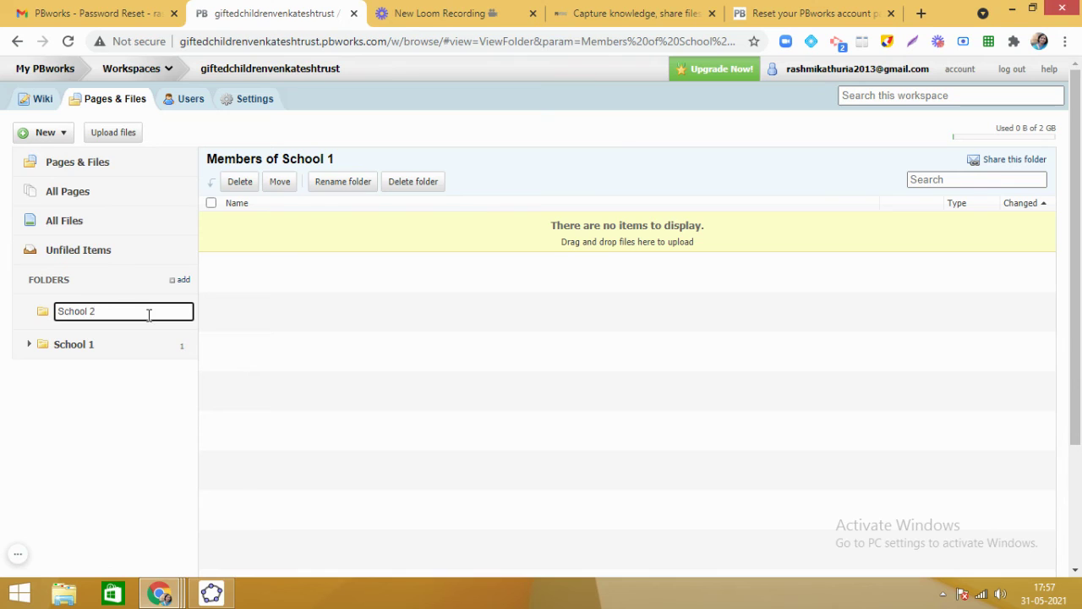
key(Return)
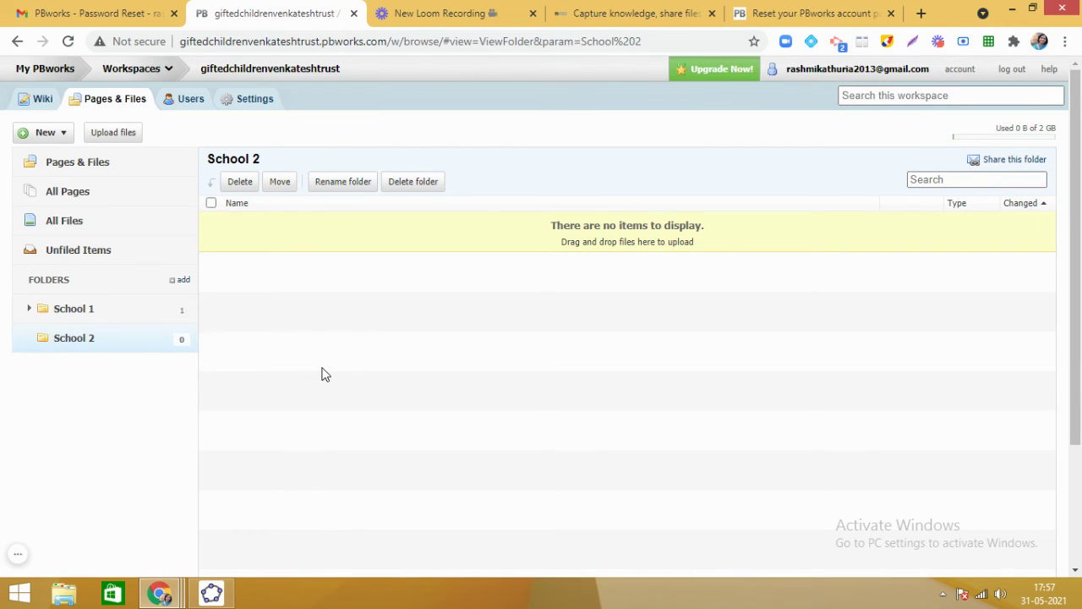
click(64, 135)
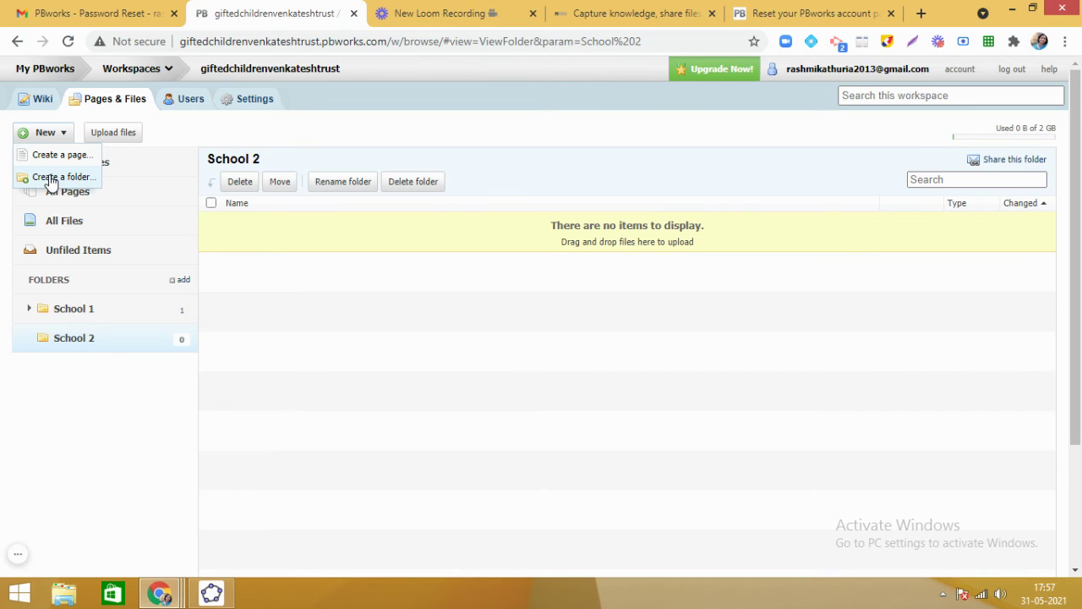
click(350, 338)
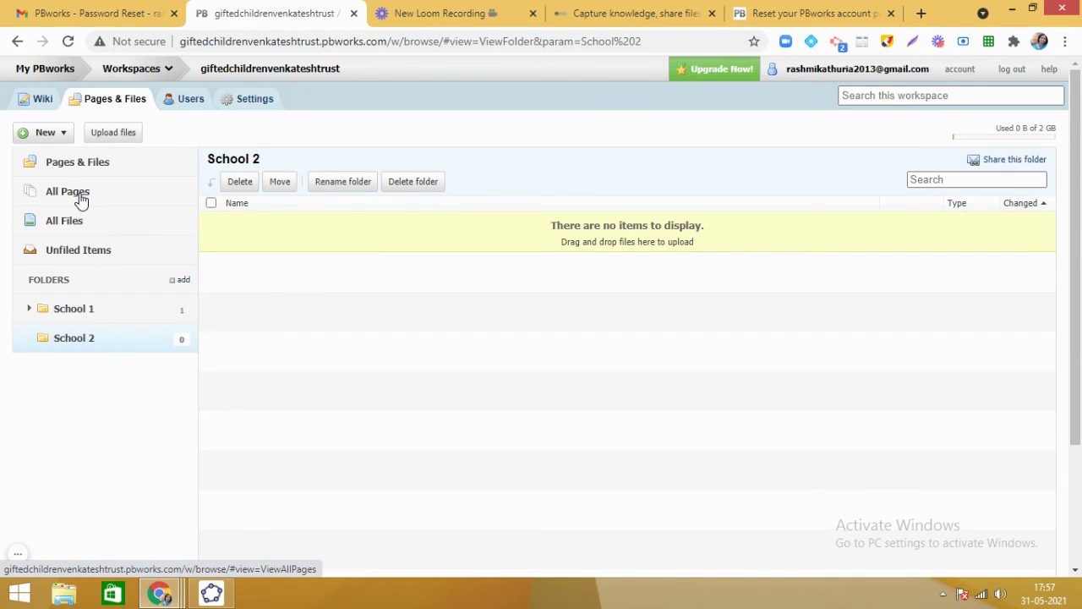
Review the workspace Users list, then go to the workspace Settings page.
click(192, 107)
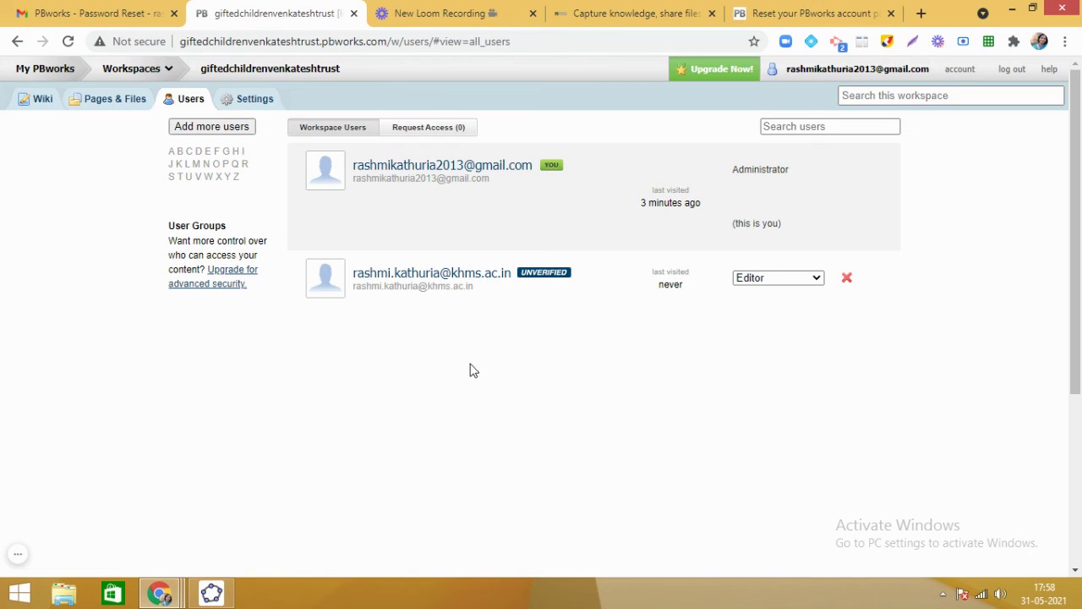
click(254, 105)
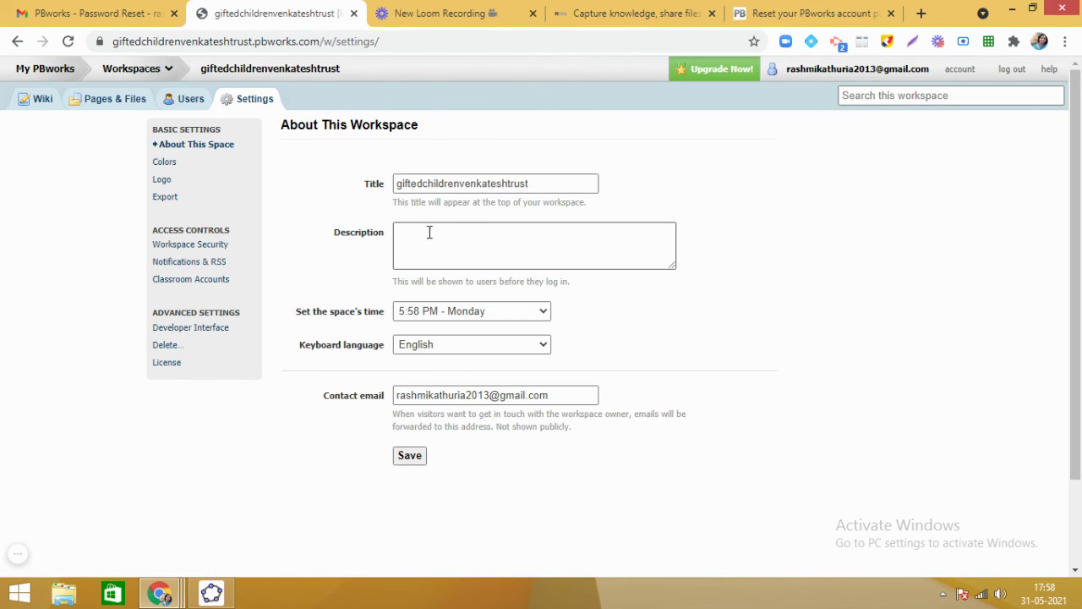
Save the description 'This workspace is specially created for school children who are gifted.'.
click(428, 238)
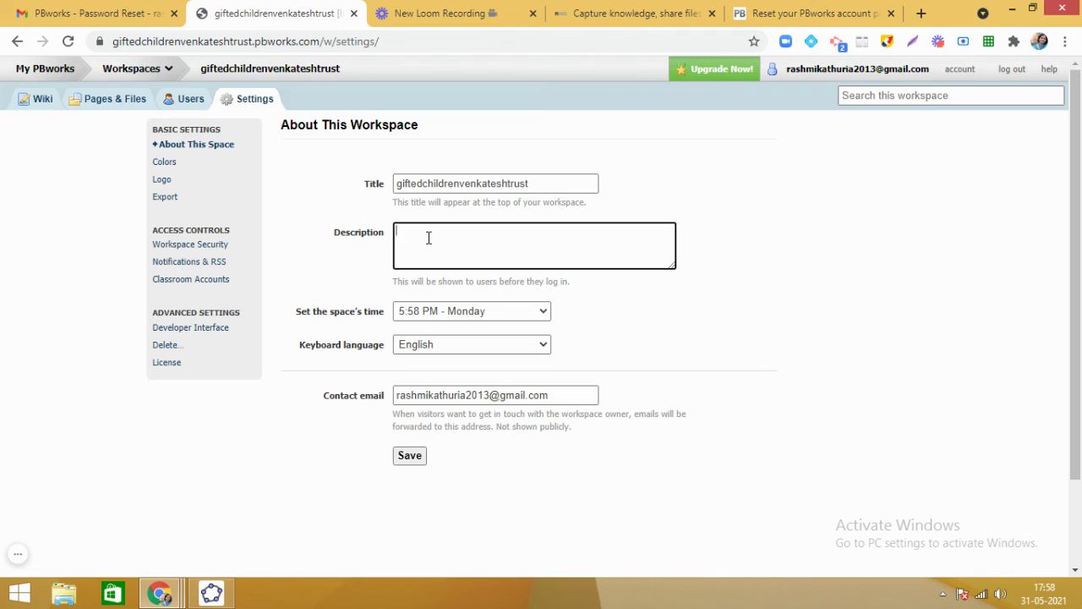
text(This wor)
text(kspace is)
text( a)
key(BackSpace)
text(spr)
key(BackSpace)
text(ecially)
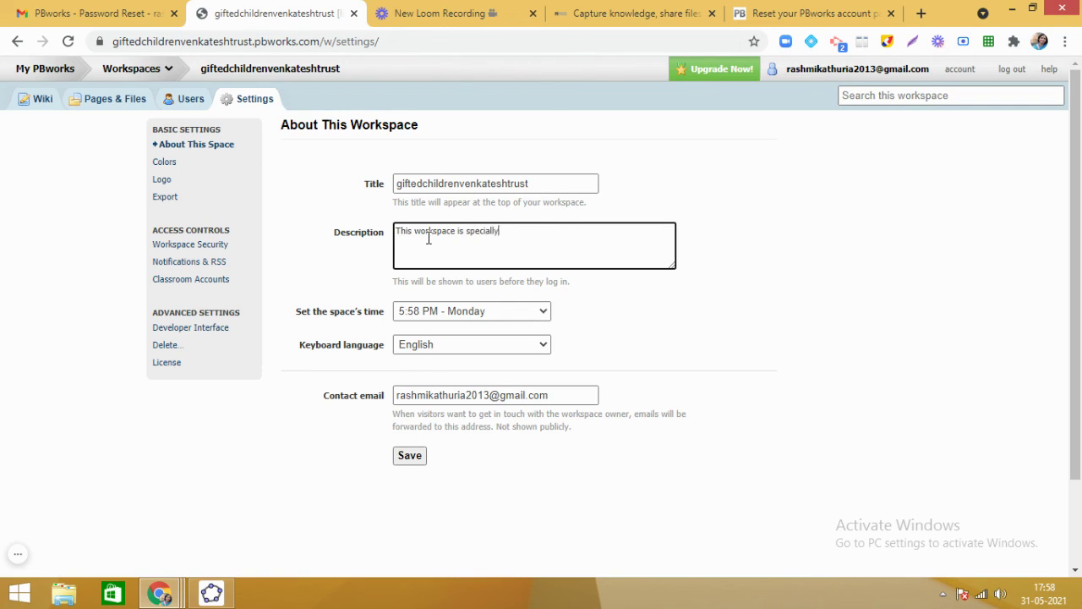
text( created for school child)
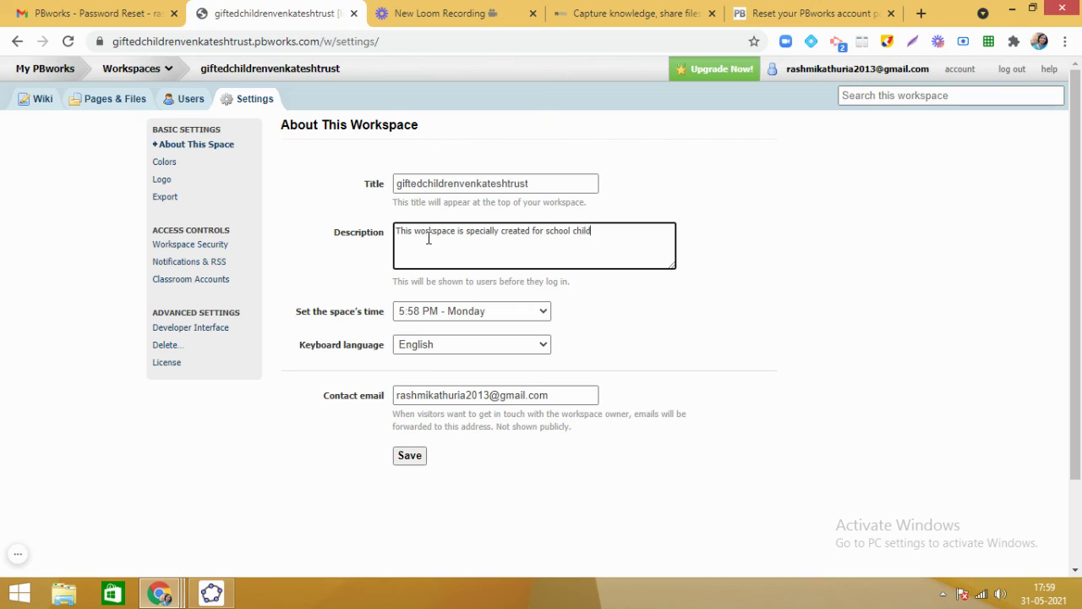
text(ren who are gifted.)
click(725, 348)
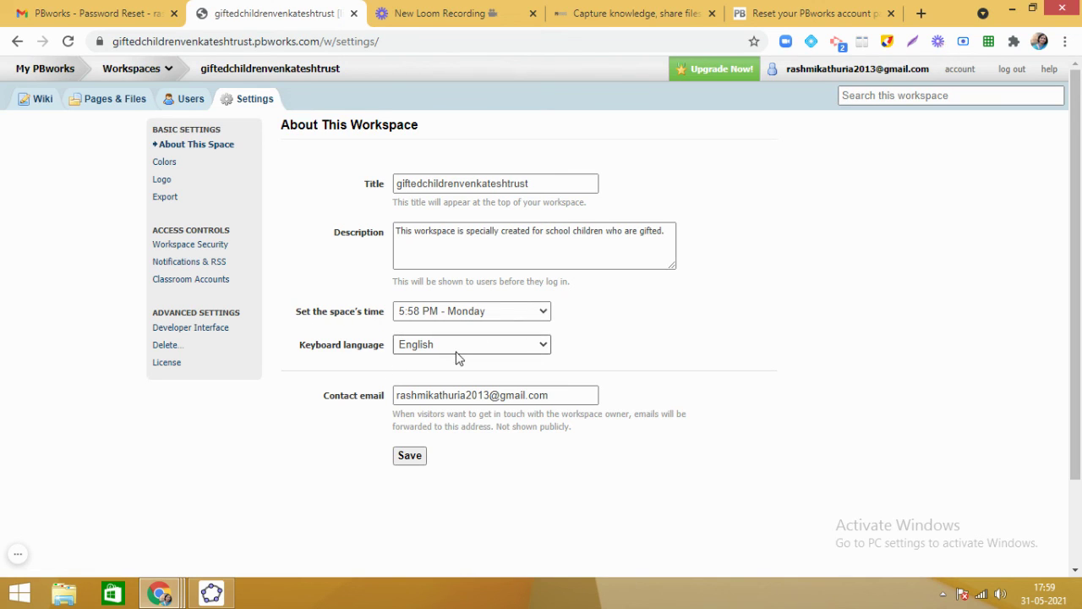
click(410, 456)
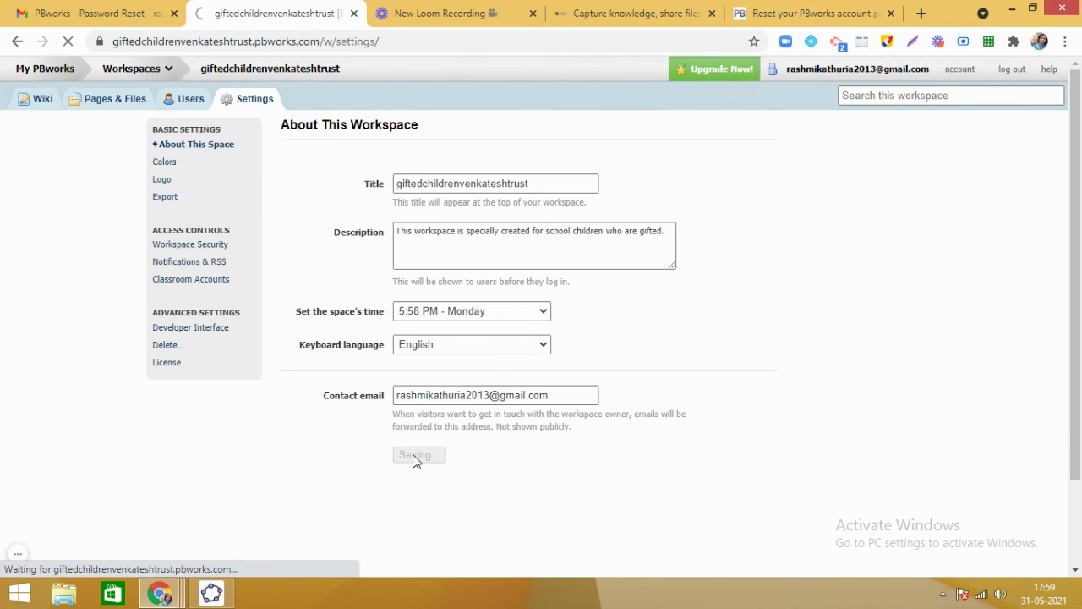
Select and save the blue colour scheme, then go to the Logo settings.
click(171, 164)
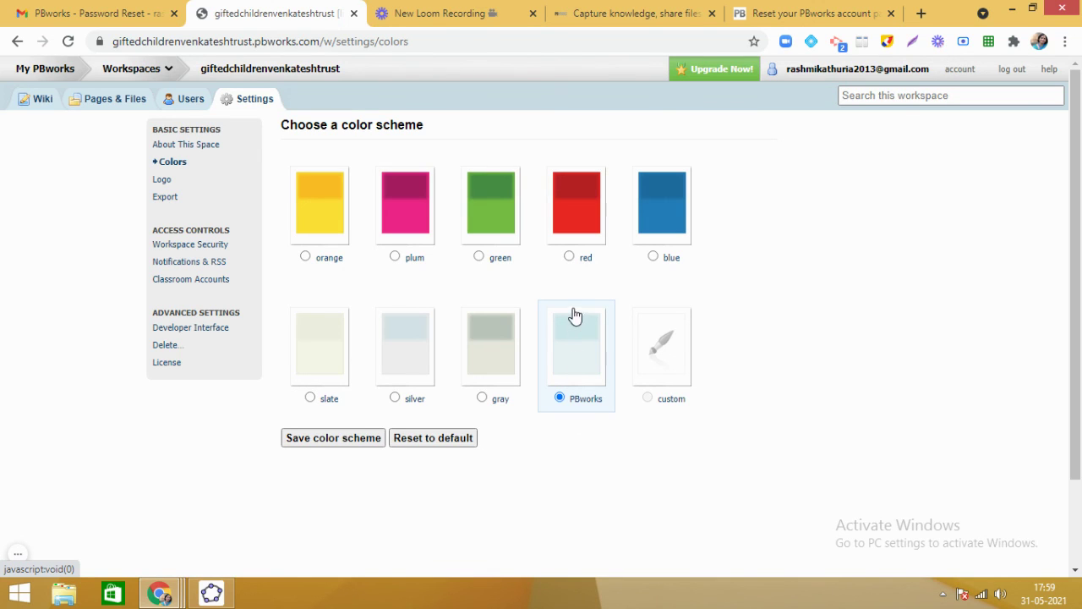
click(660, 214)
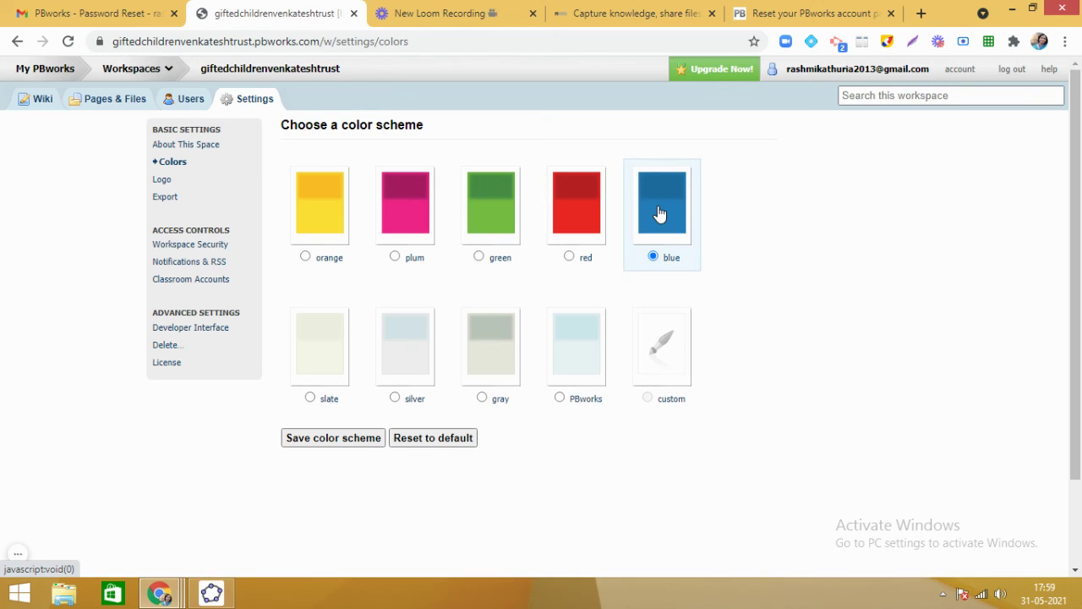
click(346, 438)
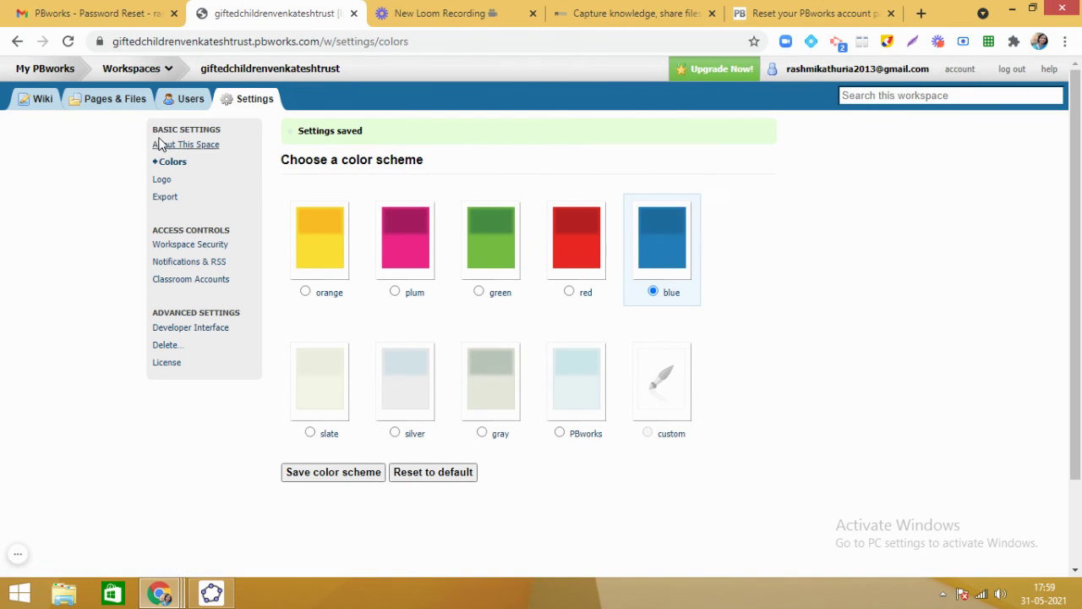
click(166, 181)
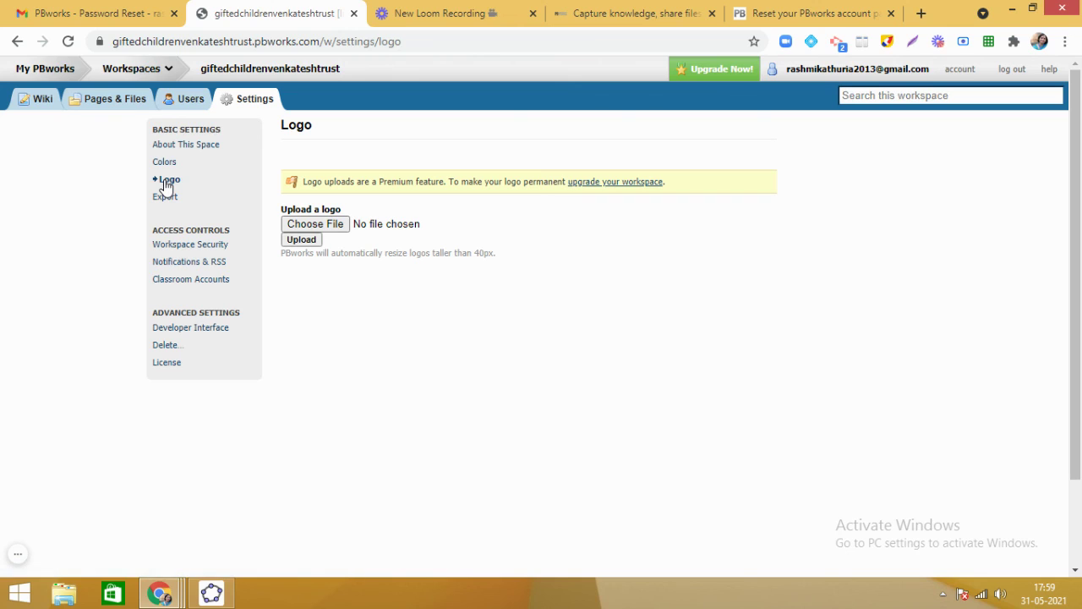
Go to the Workspace Security settings page.
click(193, 246)
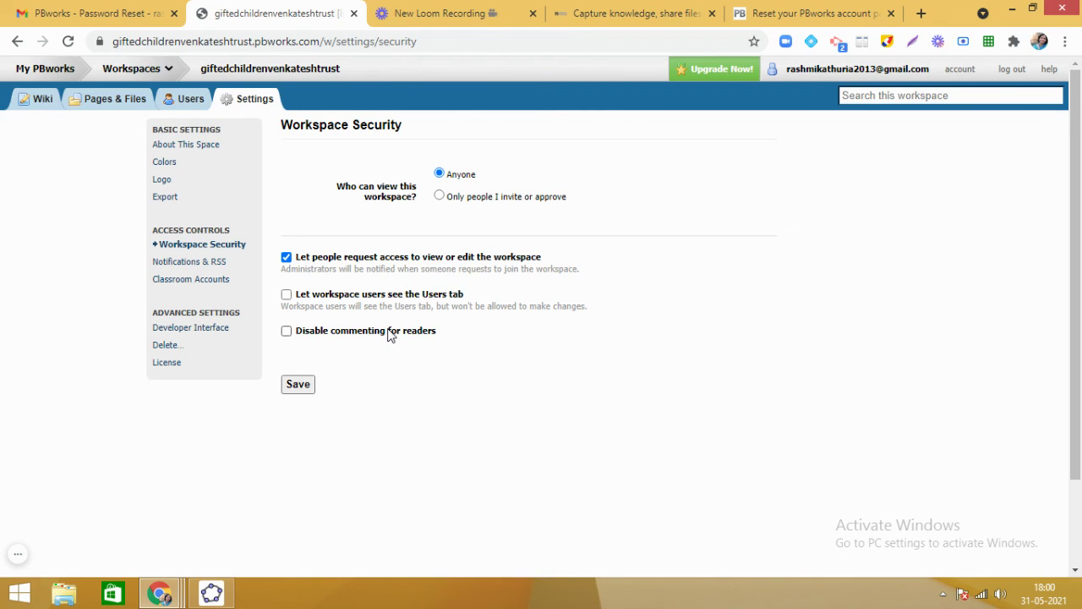
Limit viewing to 'Only people I invite or approve', return to the wiki, and switch to the Loom tab.
click(438, 197)
click(43, 100)
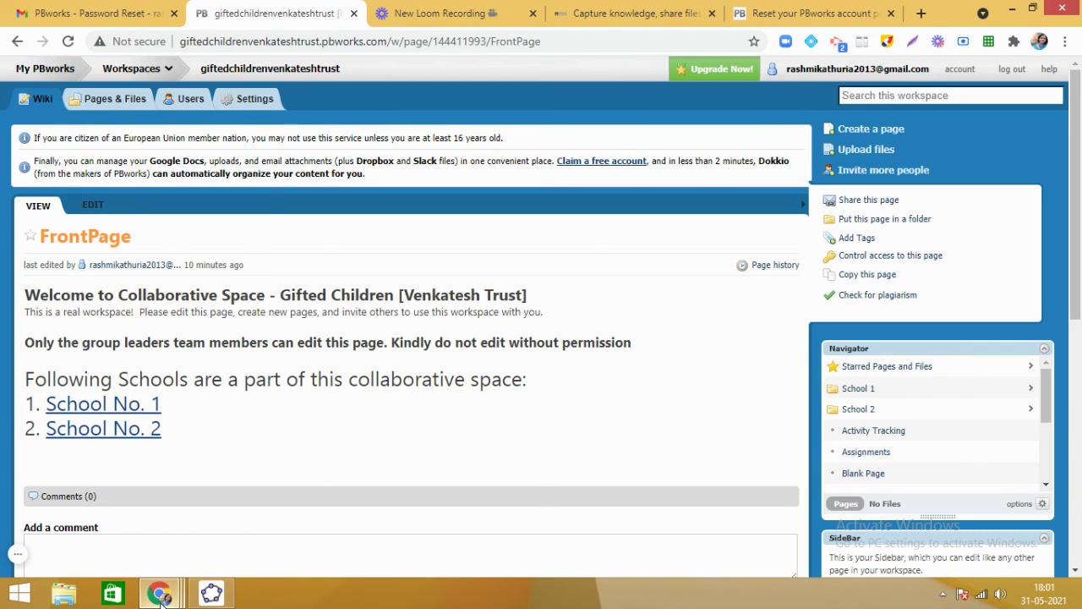
mouse_move(161, 595)
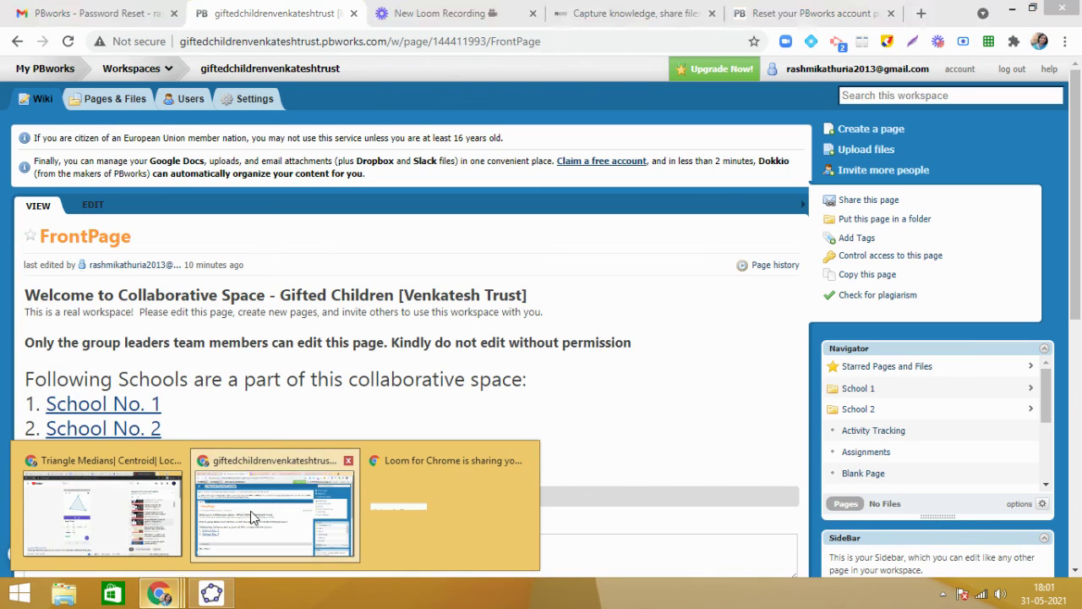
click(250, 510)
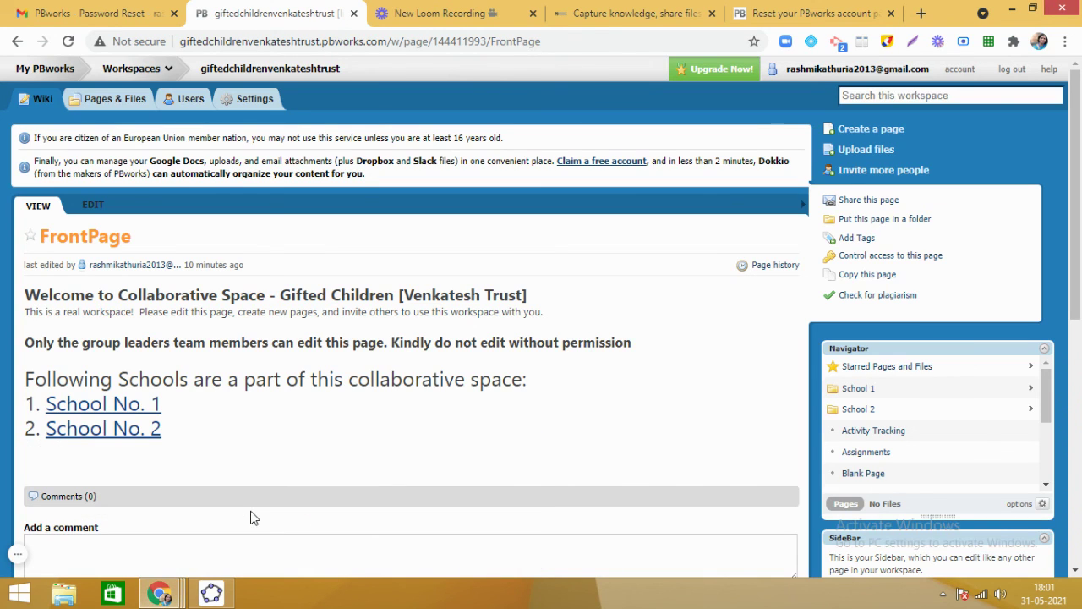
click(456, 23)
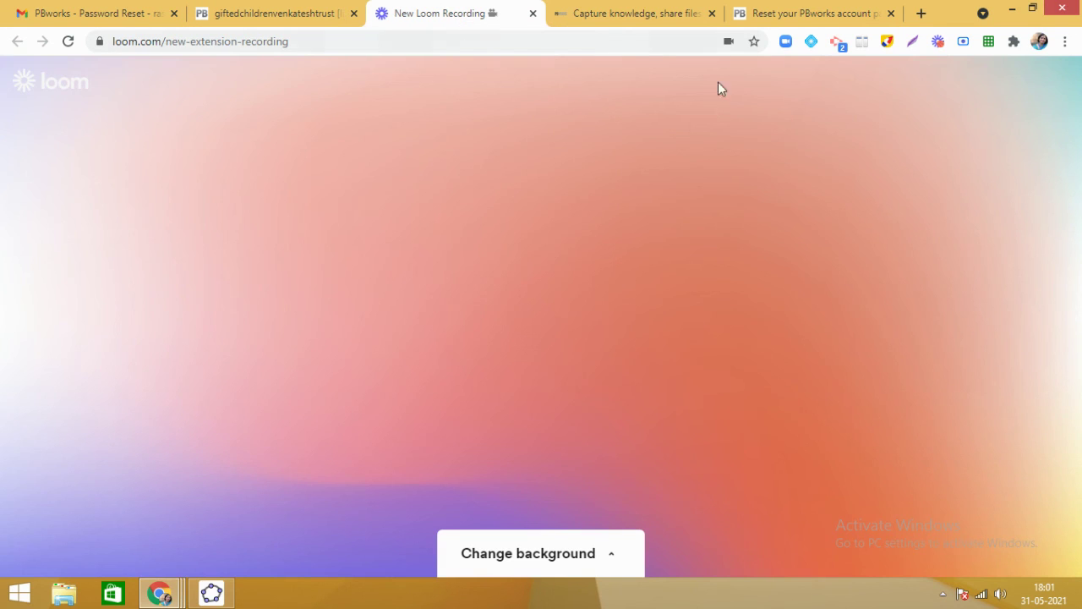